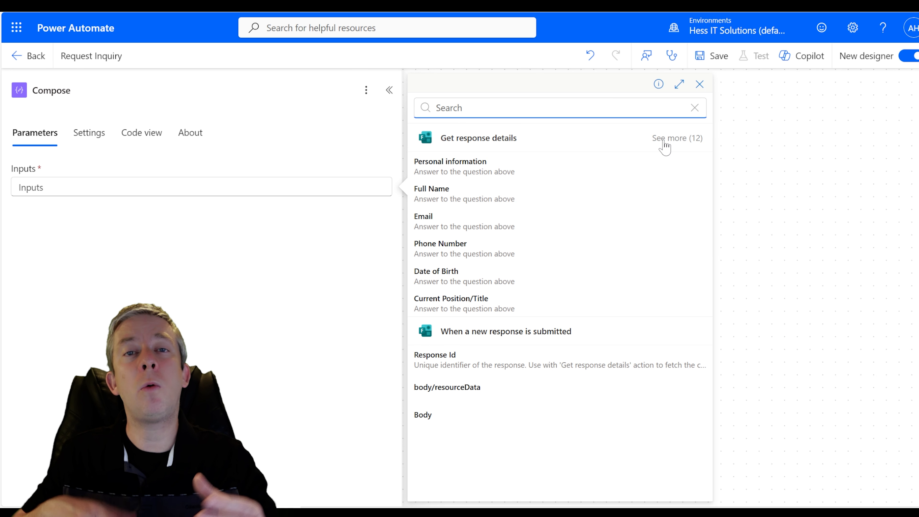
- Show all 12 Get response details fields, then bring up the Copilot assistant
{"action": "left_click", "coordinate": [665, 138]}
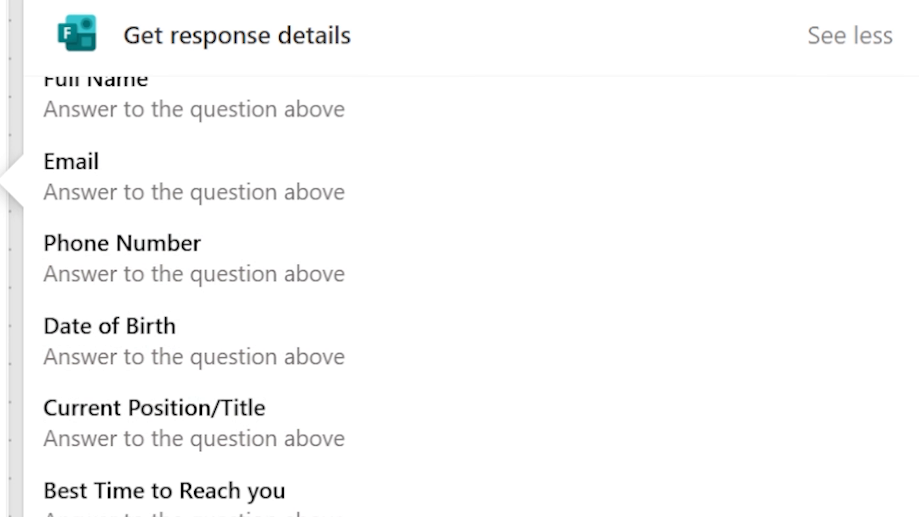
{"action": "scroll", "coordinate": [242, 417], "scroll_direction": "up", "scroll_amount": 1}
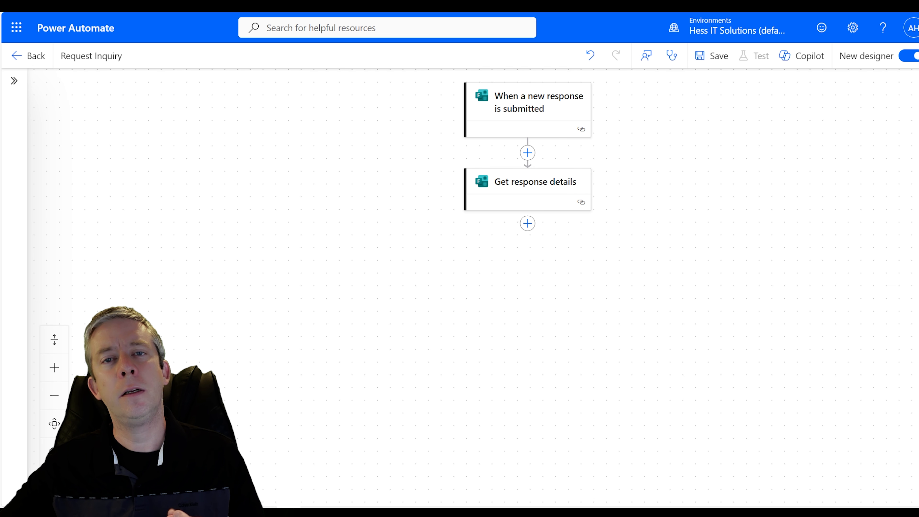
{"action": "key", "text": "super+c"}
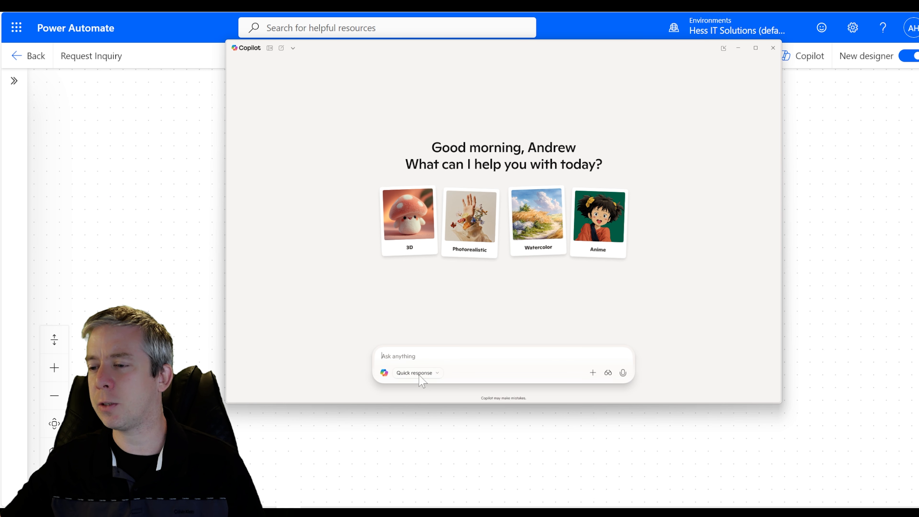
- Switch Copilot to Smart mode and describe the planned 7-field Forms PDF, asking it to just listen
{"action": "left_click", "coordinate": [432, 373]}
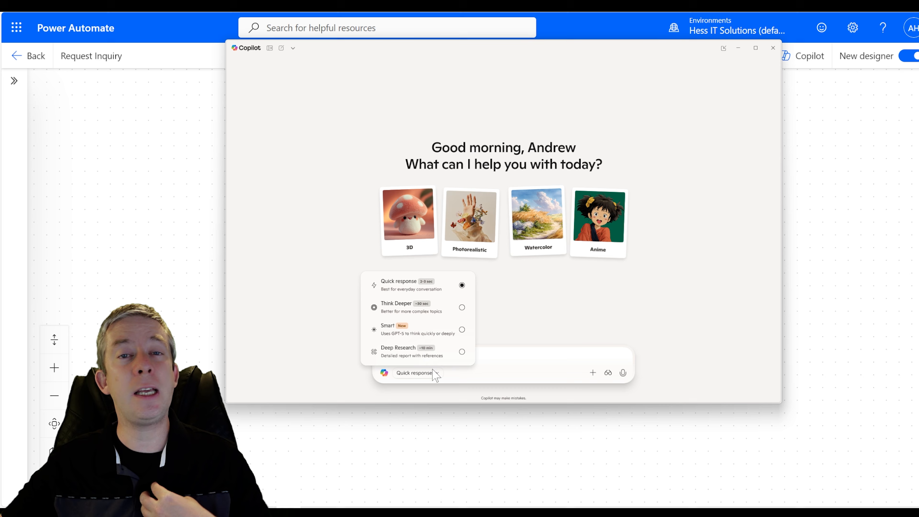
{"action": "left_click", "coordinate": [436, 334]}
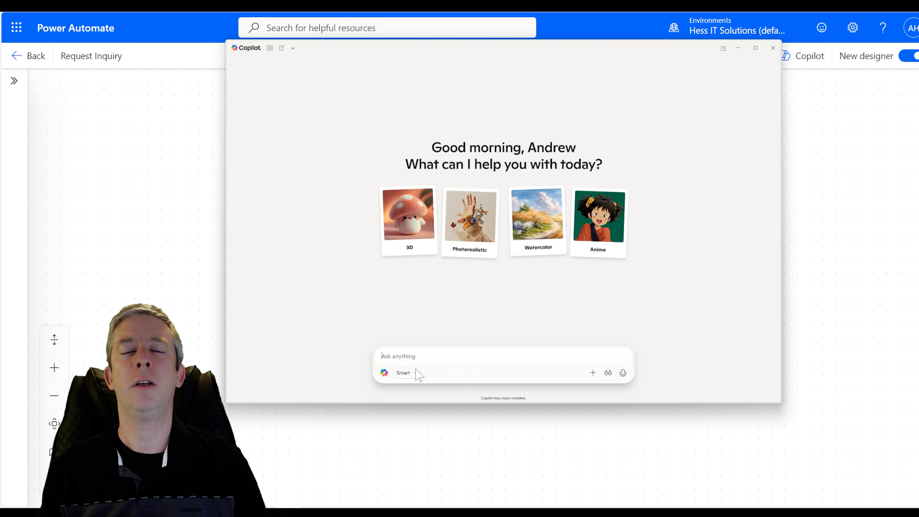
{"action": "type", "text": "I'm "}
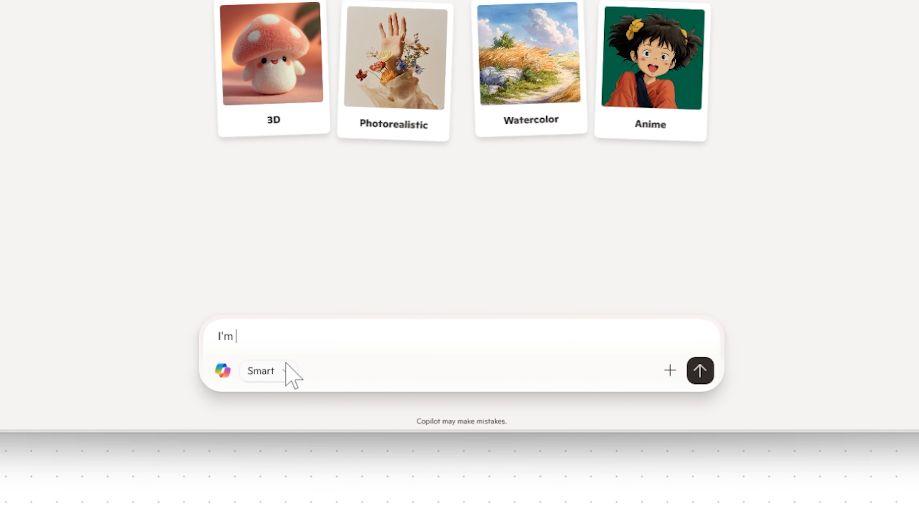
{"action": "type", "text": "going to create a "}
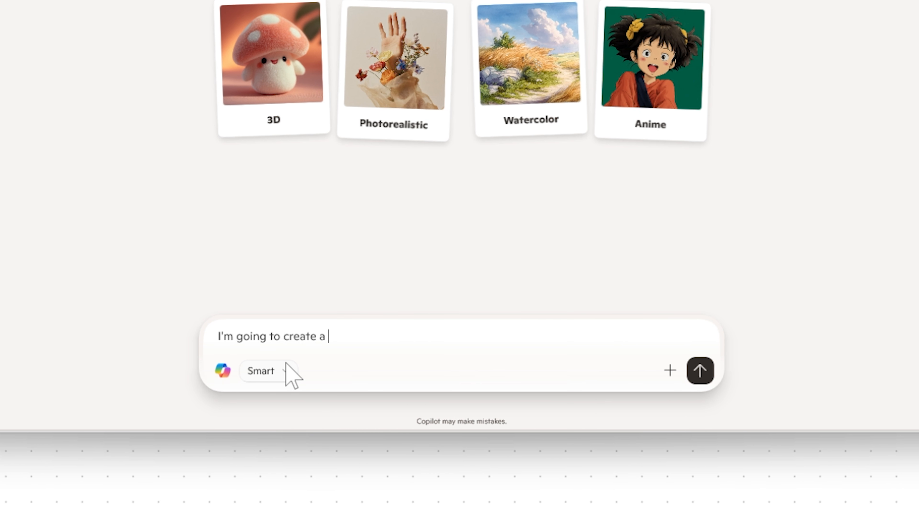
{"action": "type", "text": "PDF documen"}
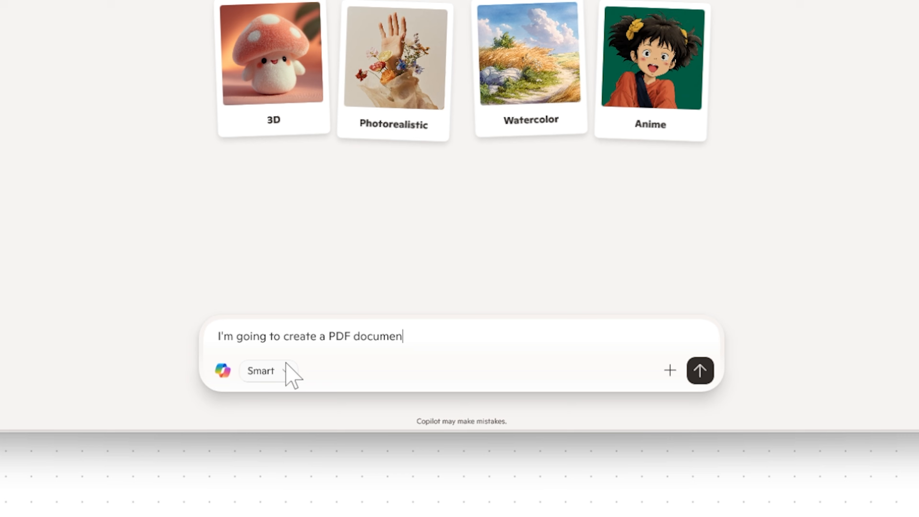
{"action": "type", "text": "t based on MS Form"}
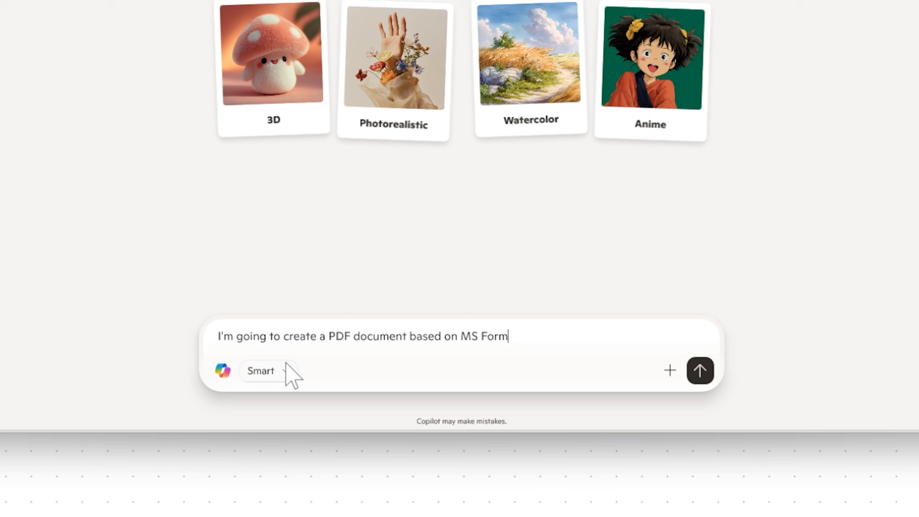
{"action": "type", "text": "s responses, I want"}
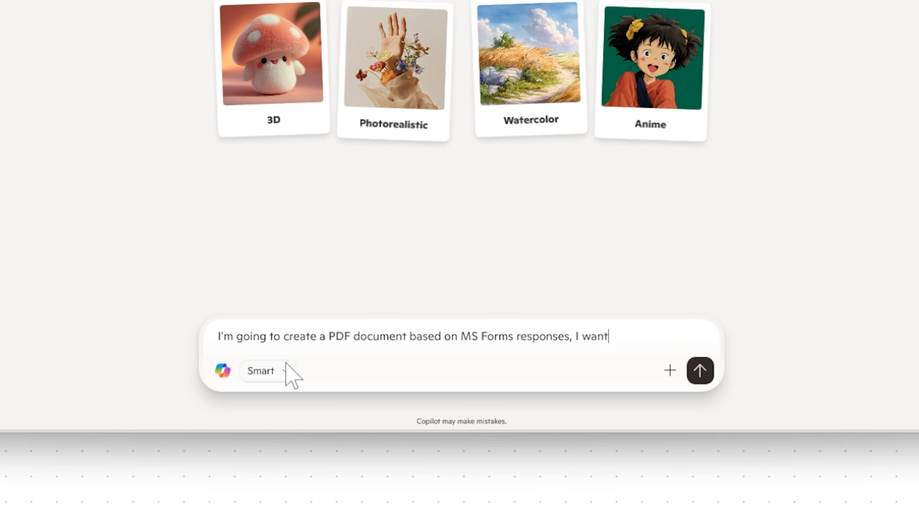
{"action": "type", "text": " it to be beautiful, we wi"}
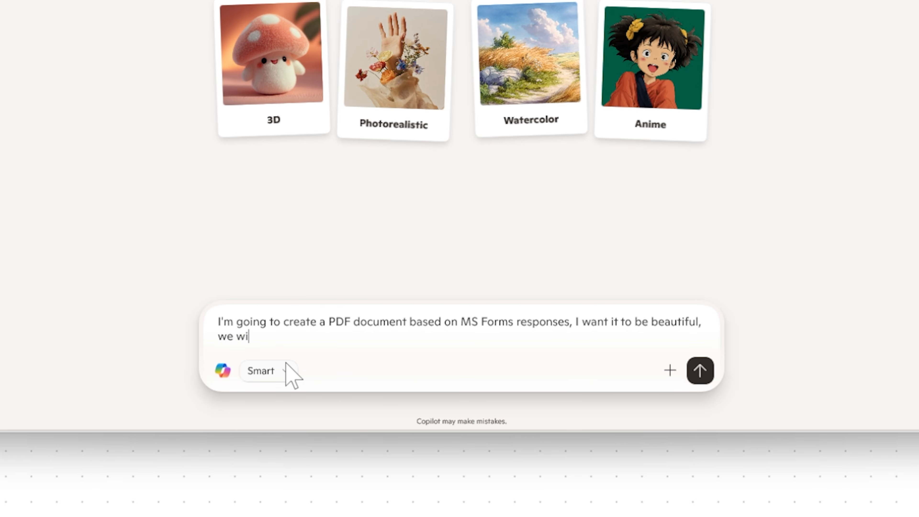
{"action": "type", "text": "ll convert to H"}
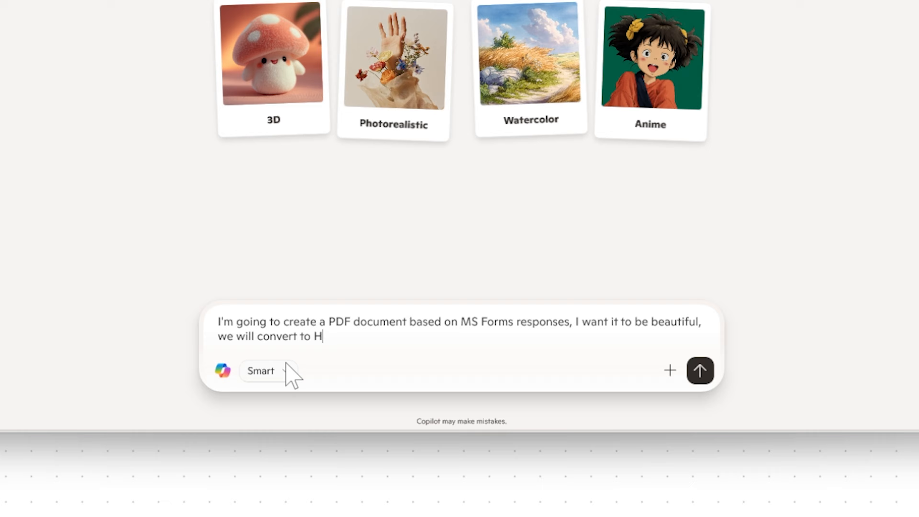
{"action": "type", "text": "TML in Power Automate"}
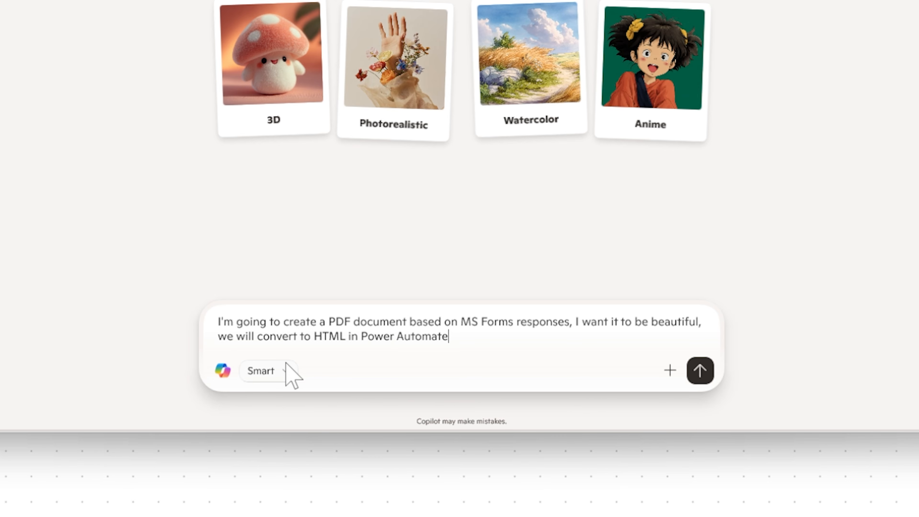
{"action": "type", "text": ", there with"}
{"action": "key", "text": "BackSpace"}
{"action": "key", "text": "BackSpace"}
{"action": "key", "text": "BackSpace"}
{"action": "type", "text": "ill be 7 fields."}
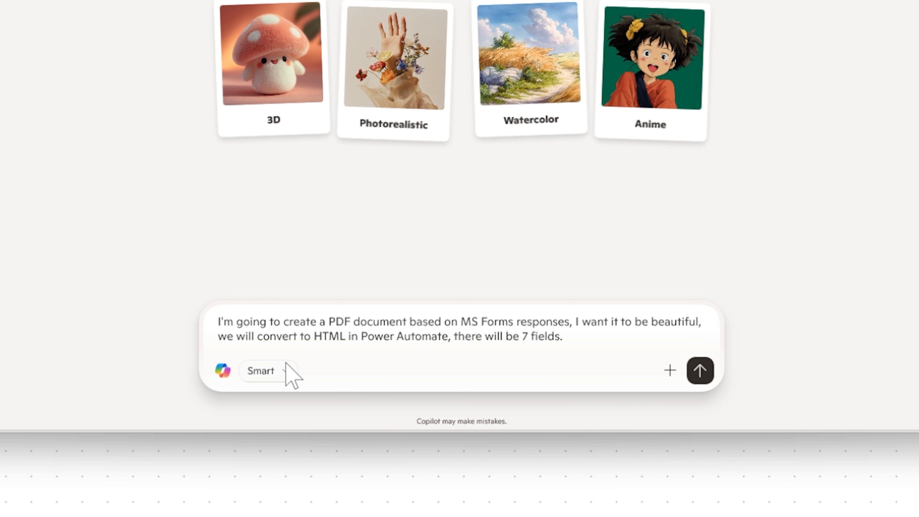
{"action": "type", "text": "Just listen right now."}
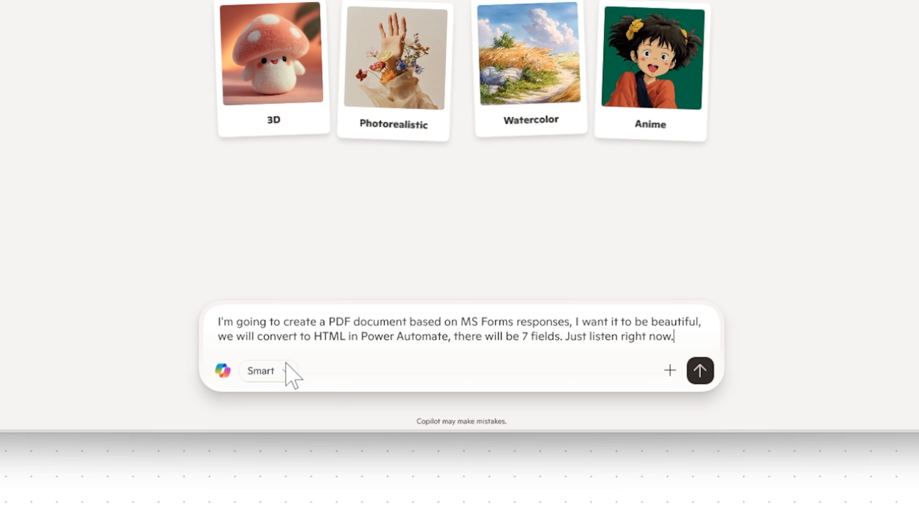
{"action": "key", "text": "Return"}
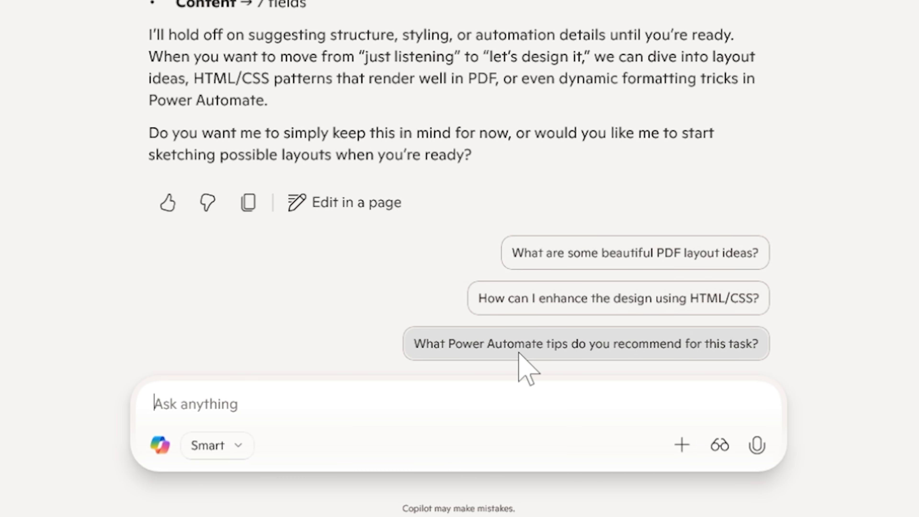
- Ask Copilot for beautiful PDF layout ideas and review the Minimalist, Card-Based and Timeline styles
{"action": "left_click", "coordinate": [572, 255]}
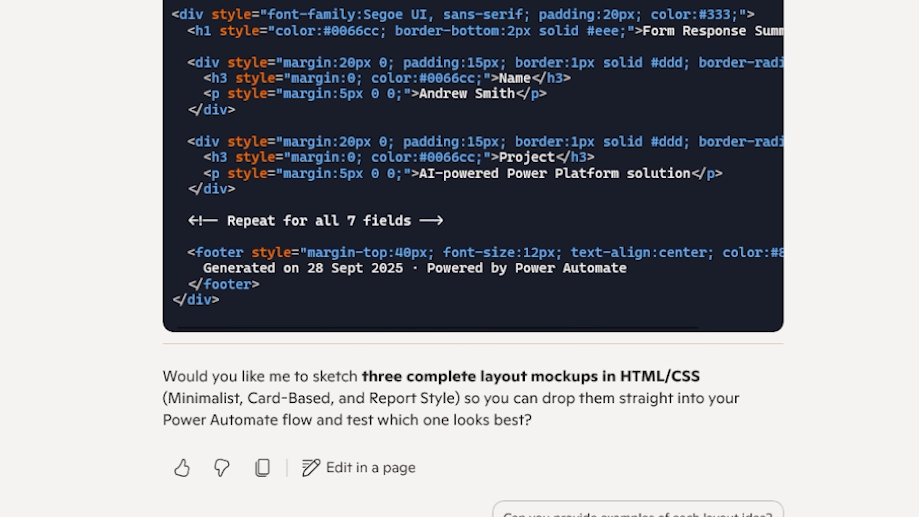
{"action": "scroll", "coordinate": [473, 259], "scroll_direction": "up", "scroll_amount": 15}
{"action": "scroll", "coordinate": [473, 259], "scroll_direction": "up", "scroll_amount": 5}
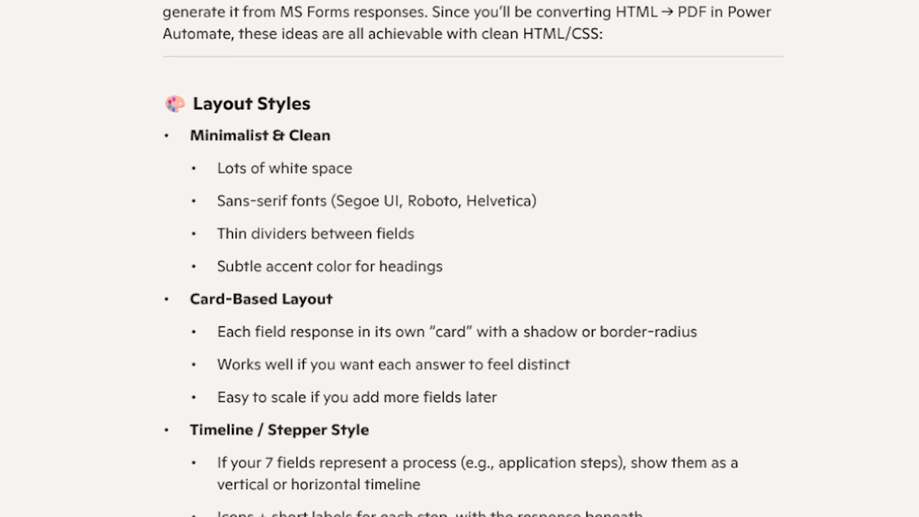
- Ask Copilot for a card-based layout, attaching a screenshot of the form's question fields
{"action": "type", "text": "Let's t"}
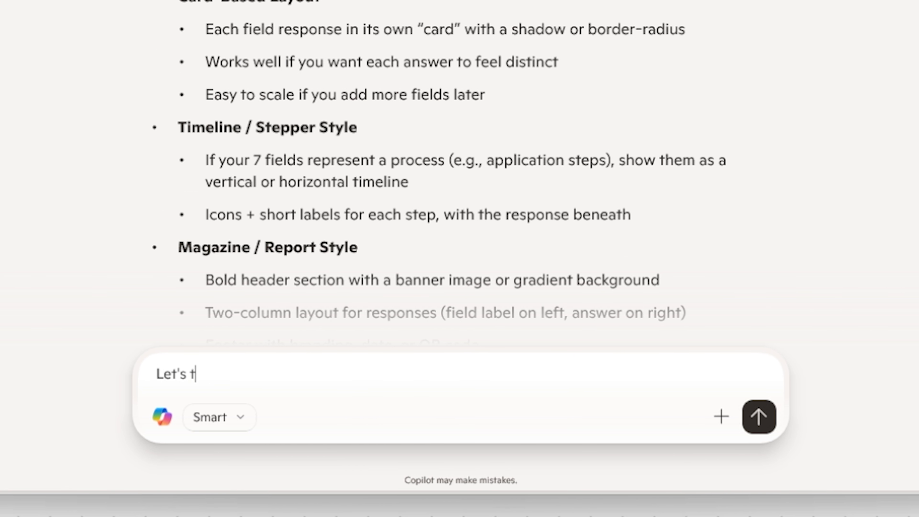
{"action": "type", "text": "ry card based la"}
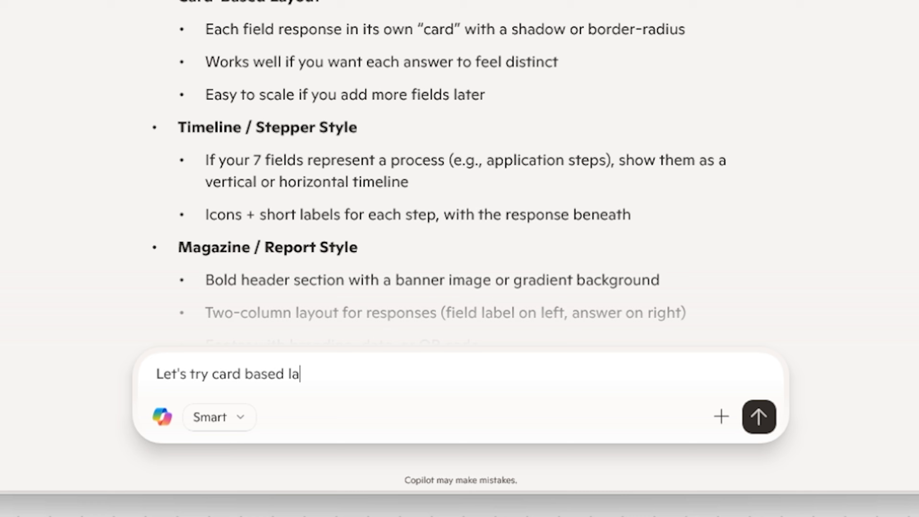
{"action": "type", "text": "yout. Let m"}
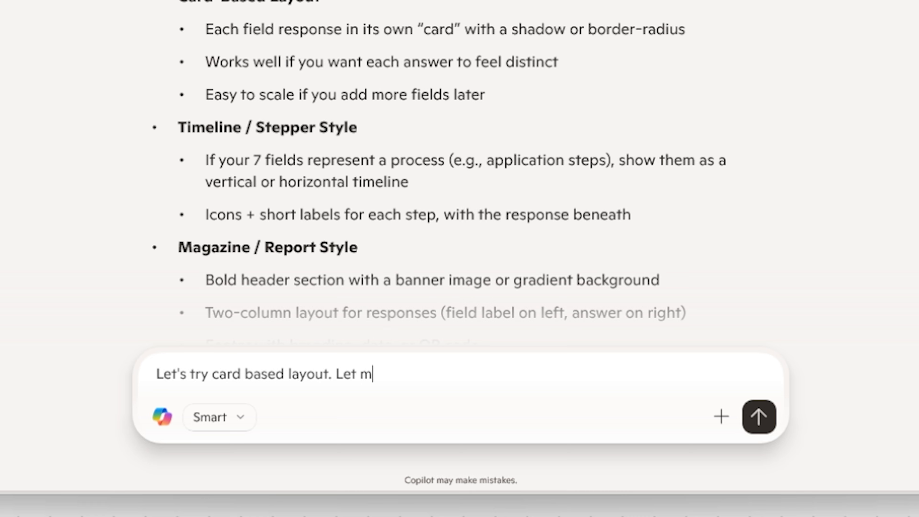
{"action": "type", "text": "e give you a scre"}
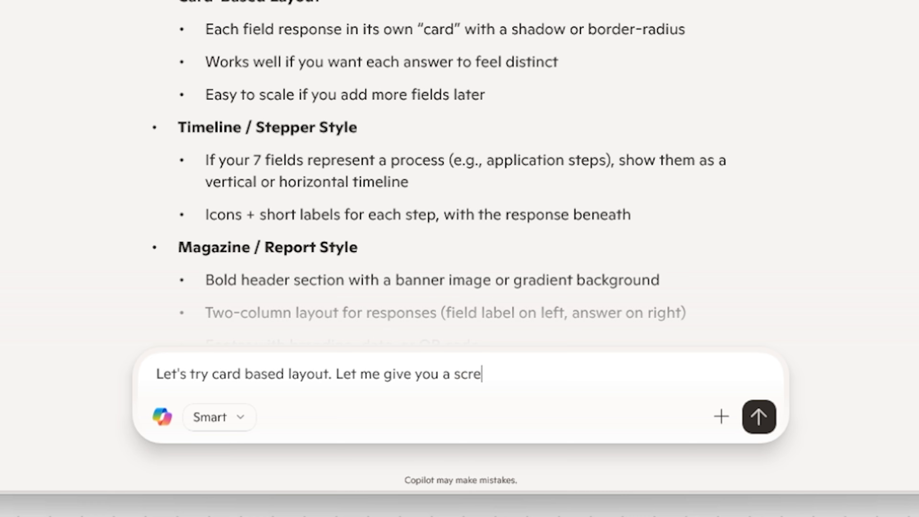
{"action": "type", "text": "enshot of our v"}
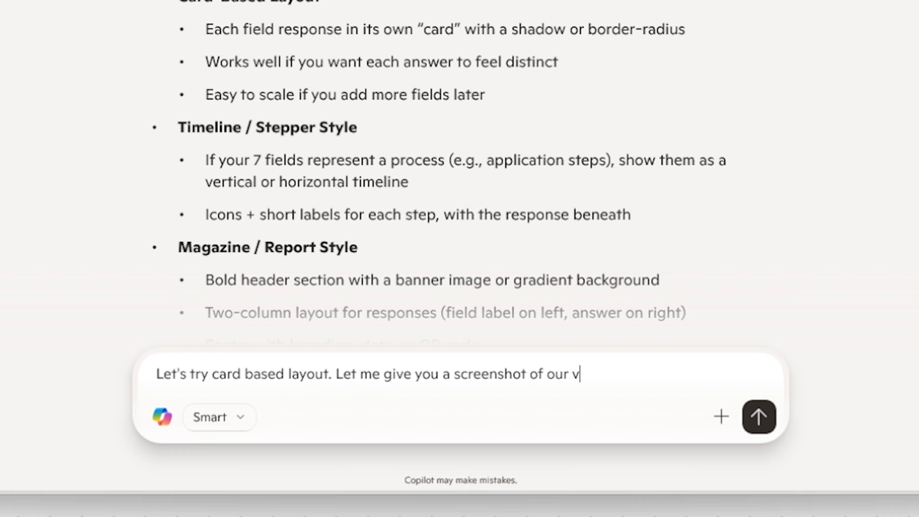
{"action": "key", "text": "BackSpace"}
{"action": "type", "text": "fie"}
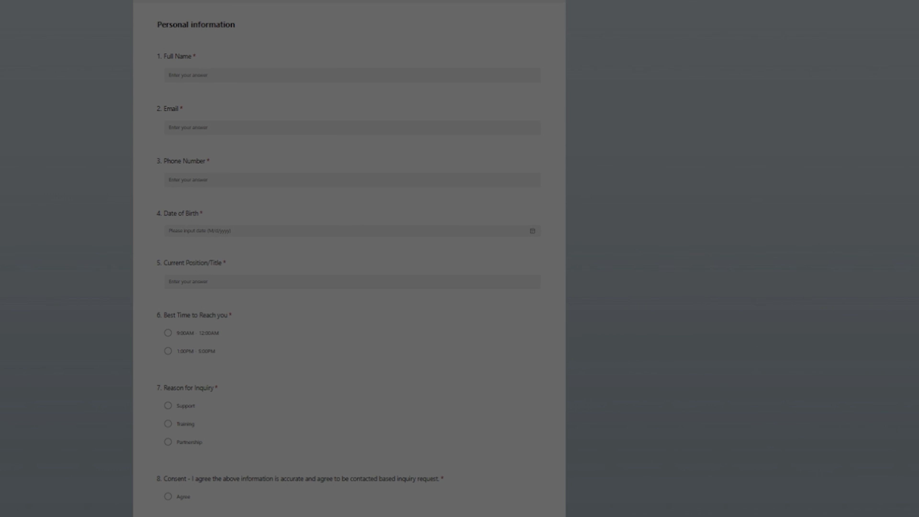
{"action": "left_click_drag", "start_coordinate": [129, 1], "coordinate": [573, 466]}
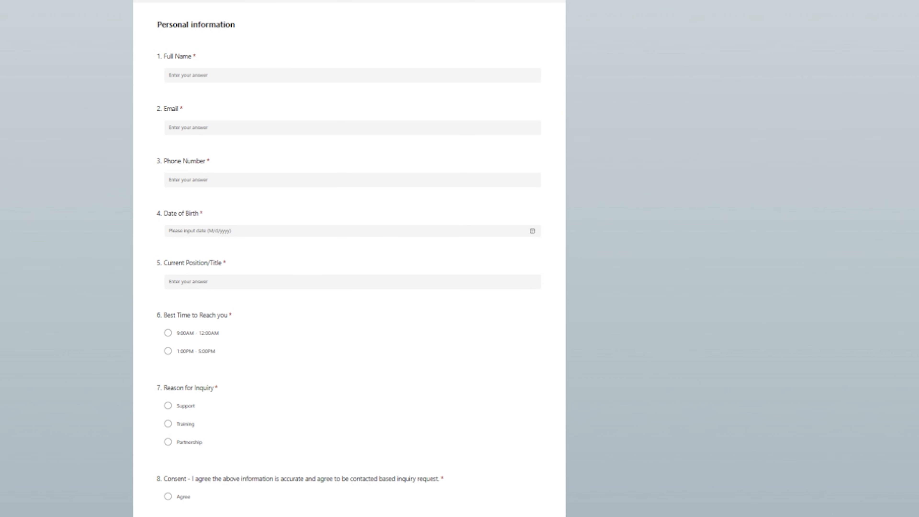
{"action": "left_click", "coordinate": [440, 516]}
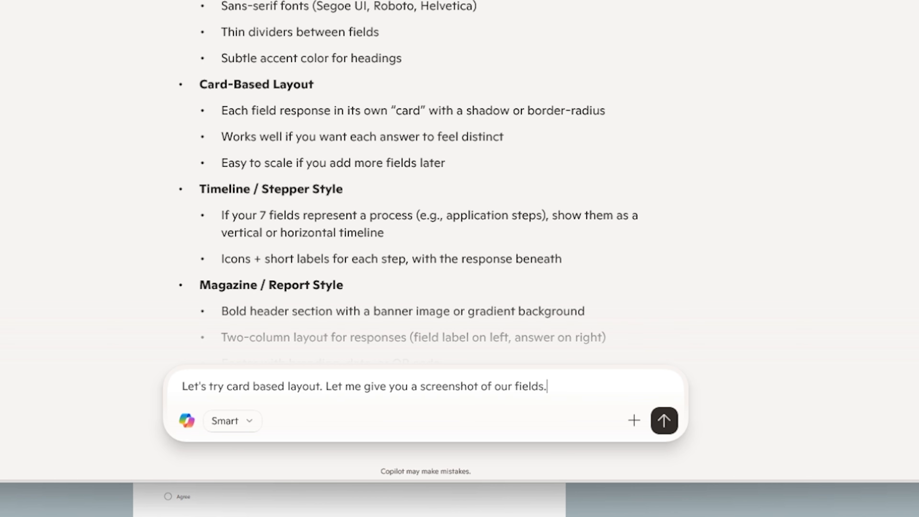
{"action": "key", "text": "ctrl+v"}
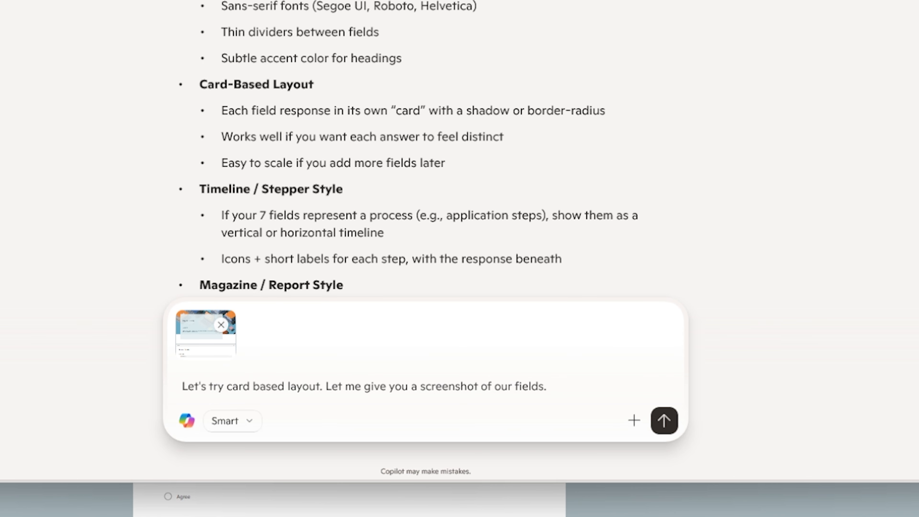
{"action": "left_click", "coordinate": [664, 421]}
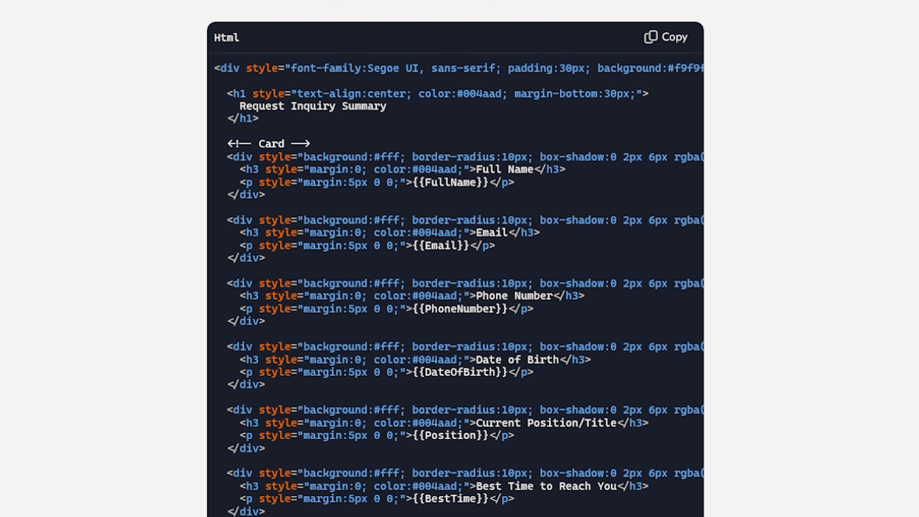
{"action": "scroll", "coordinate": [455, 258], "scroll_direction": "up", "scroll_amount": 4}
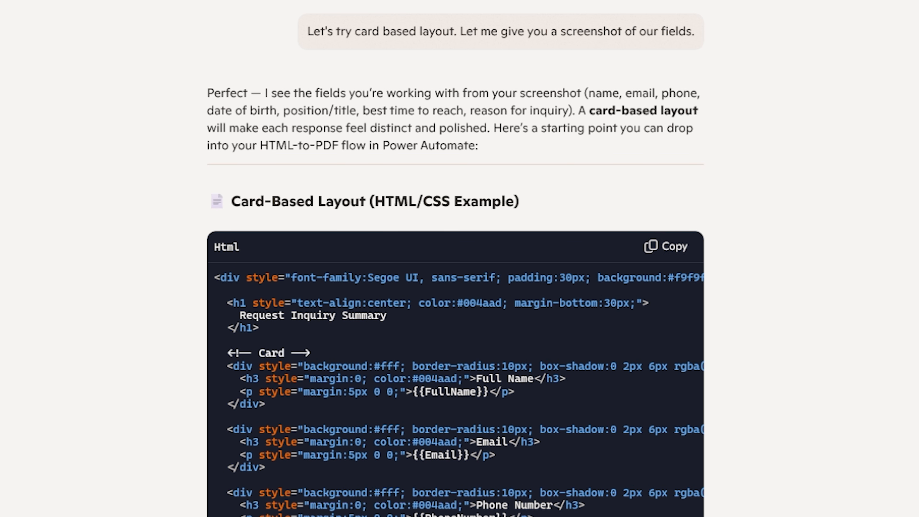
{"action": "scroll", "coordinate": [456, 259], "scroll_direction": "down", "scroll_amount": 2}
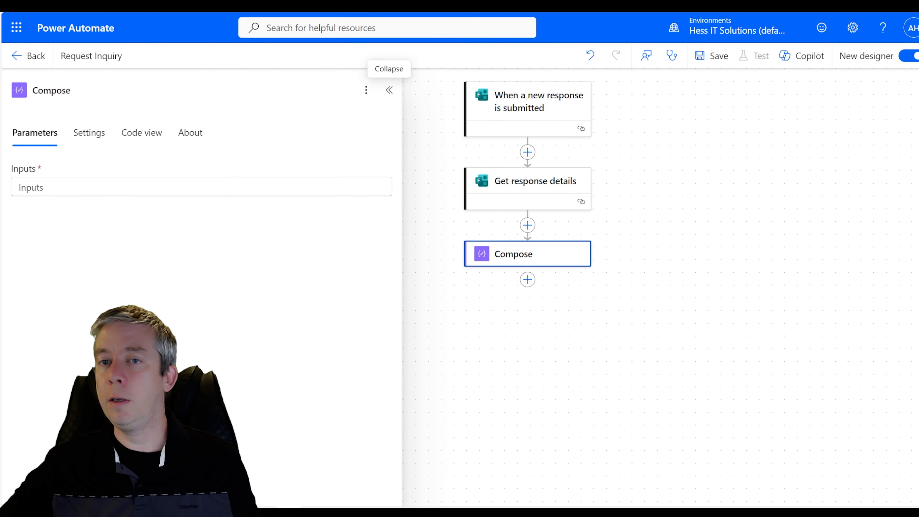
- Paste Copilot's card-based HTML summary into the Compose Inputs
{"action": "left_click", "coordinate": [201, 188]}
{"action": "key", "text": "ctrl+v"}
{"action": "scroll", "coordinate": [201, 326], "scroll_direction": "up", "scroll_amount": 8}
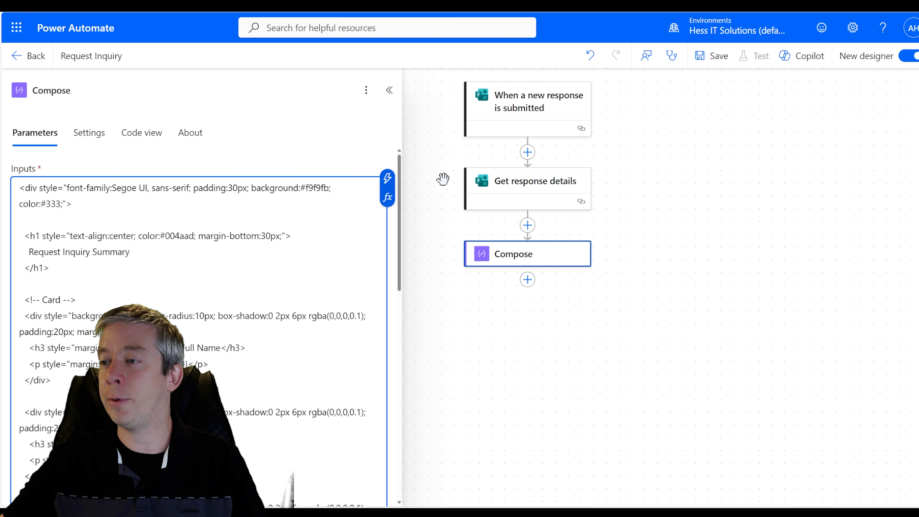
{"action": "scroll", "coordinate": [199, 290], "scroll_direction": "down", "scroll_amount": 6}
{"action": "scroll", "coordinate": [154, 256], "scroll_direction": "up", "scroll_amount": 4}
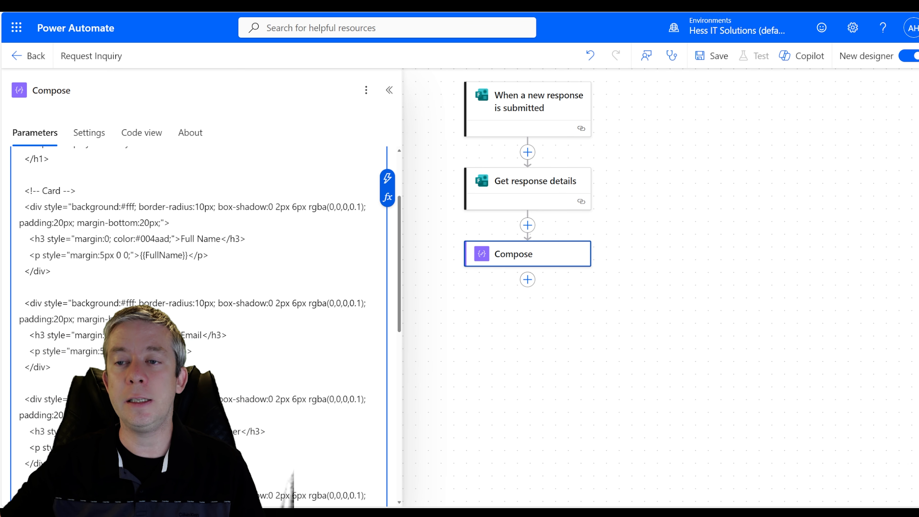
- Replace the {{FullName}} and {{Email}} placeholders with the form's Full Name and Email answers
{"action": "left_click_drag", "start_coordinate": [188, 255], "coordinate": [140, 255]}
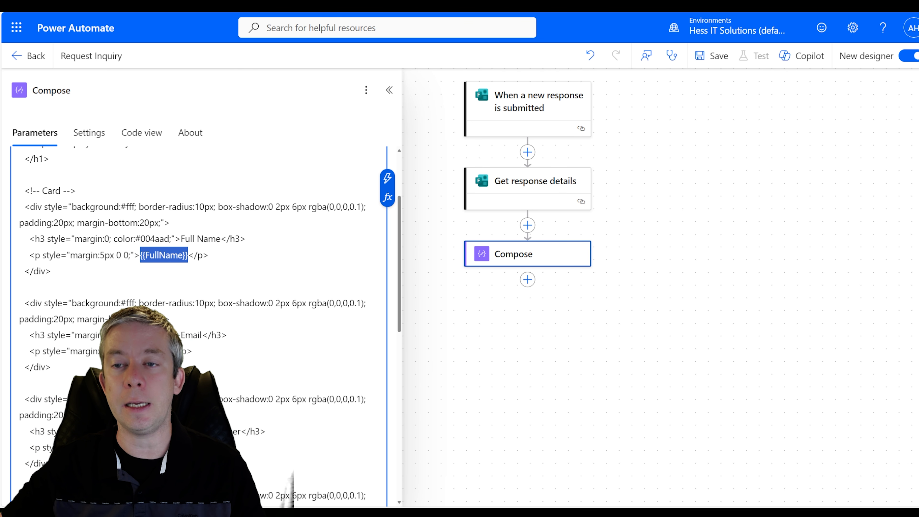
{"action": "key", "text": "BackSpace"}
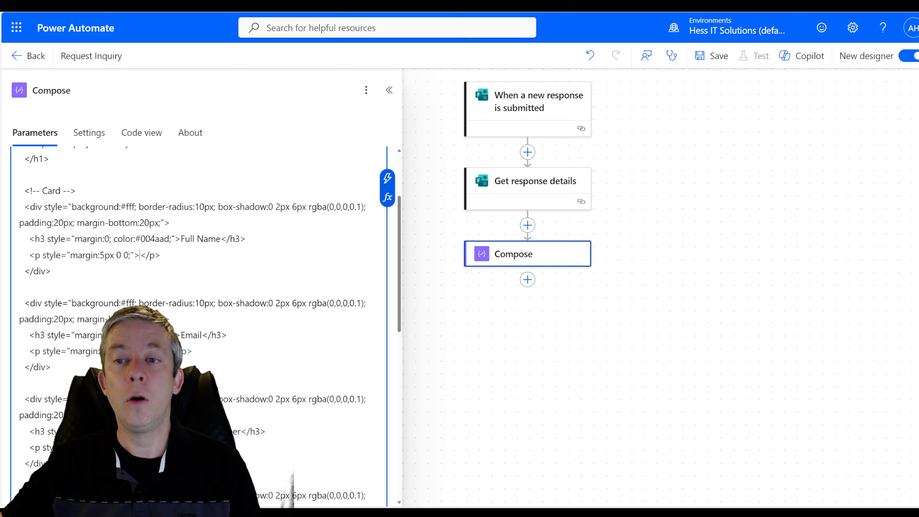
{"action": "left_click", "coordinate": [388, 178]}
{"action": "left_click", "coordinate": [420, 188]}
{"action": "scroll", "coordinate": [404, 191], "scroll_direction": "down", "scroll_amount": 2}
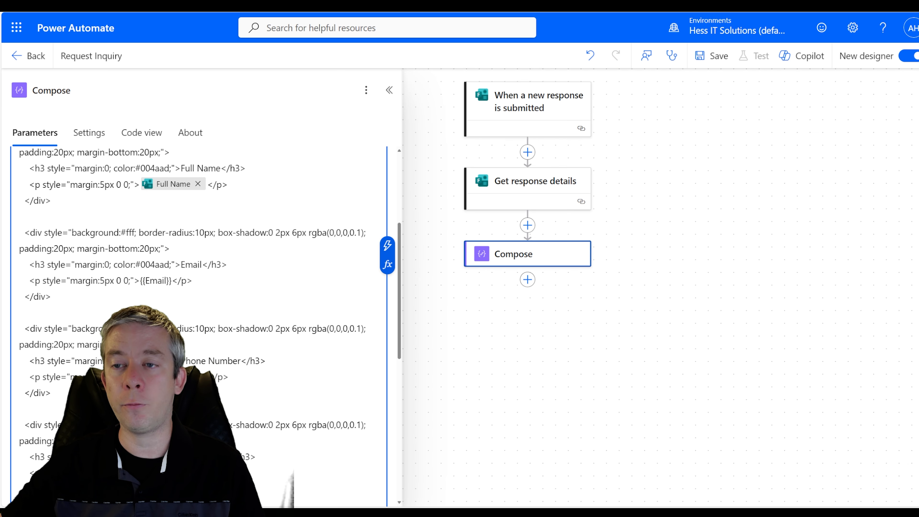
{"action": "left_click_drag", "start_coordinate": [171, 279], "coordinate": [140, 278]}
{"action": "key", "text": "BackSpace"}
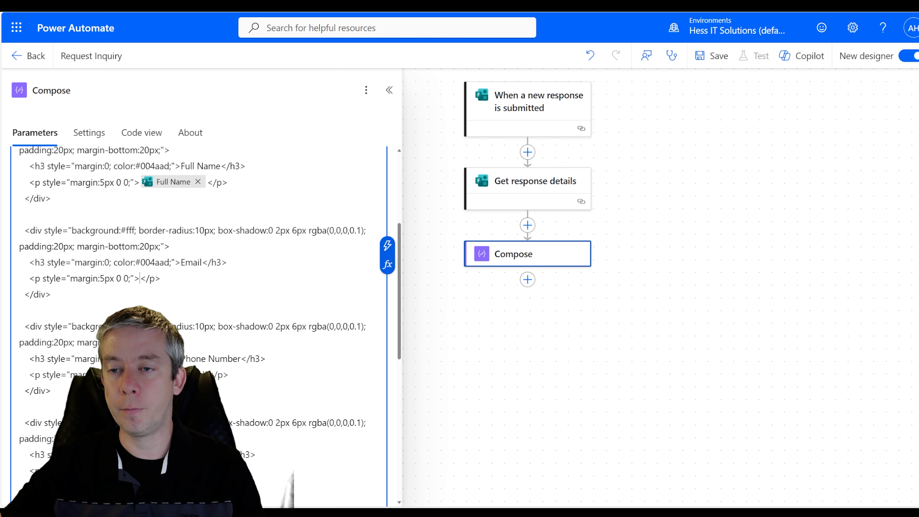
{"action": "left_click", "coordinate": [388, 245]}
{"action": "left_click", "coordinate": [437, 222]}
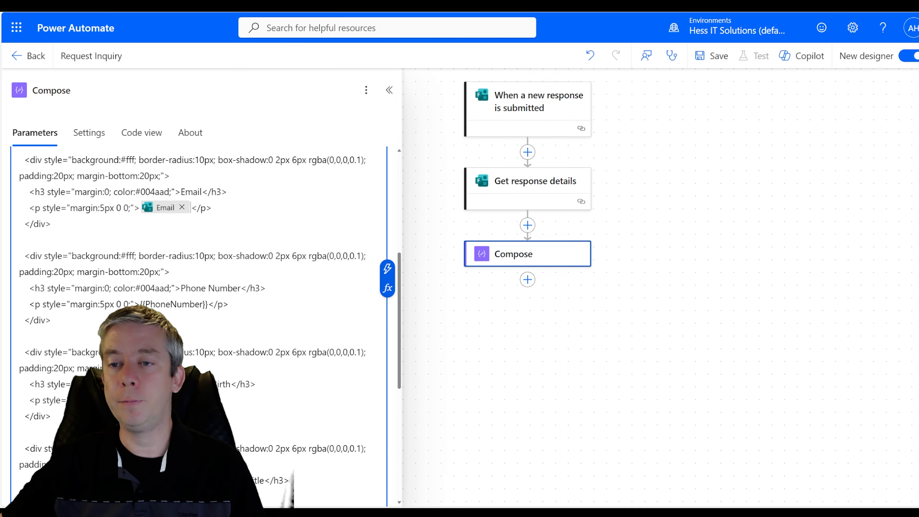
{"action": "scroll", "coordinate": [217, 269], "scroll_direction": "down", "scroll_amount": 1}
- Replace {{PhoneNumber}} and {{DateOfBirth}} with the form's Phone Number and Date of Birth answers
{"action": "left_click_drag", "start_coordinate": [212, 267], "coordinate": [140, 266]}
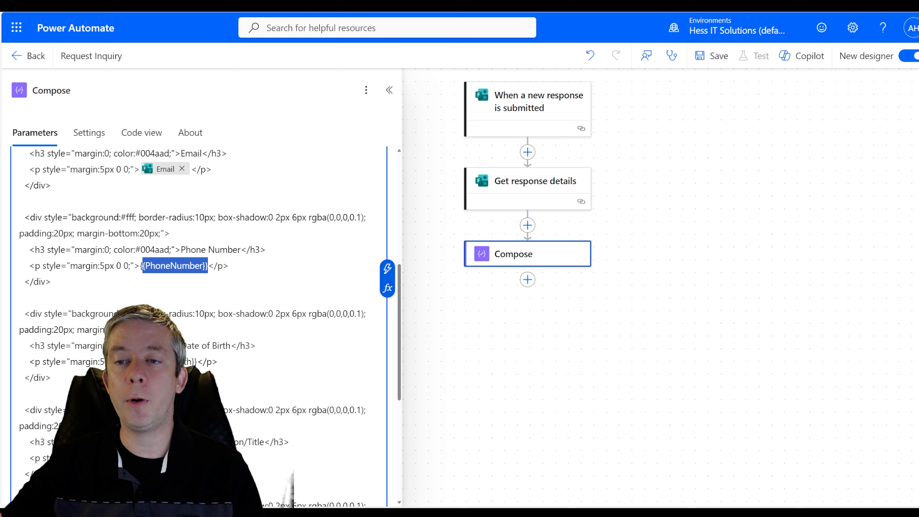
{"action": "key", "text": "BackSpace"}
{"action": "left_click", "coordinate": [388, 269]}
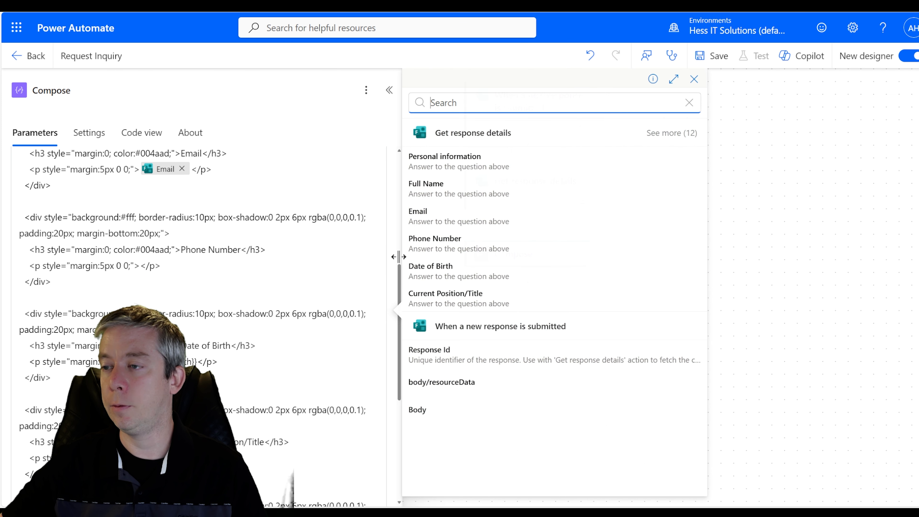
{"action": "left_click", "coordinate": [434, 238]}
{"action": "scroll", "coordinate": [217, 269], "scroll_direction": "down", "scroll_amount": 3}
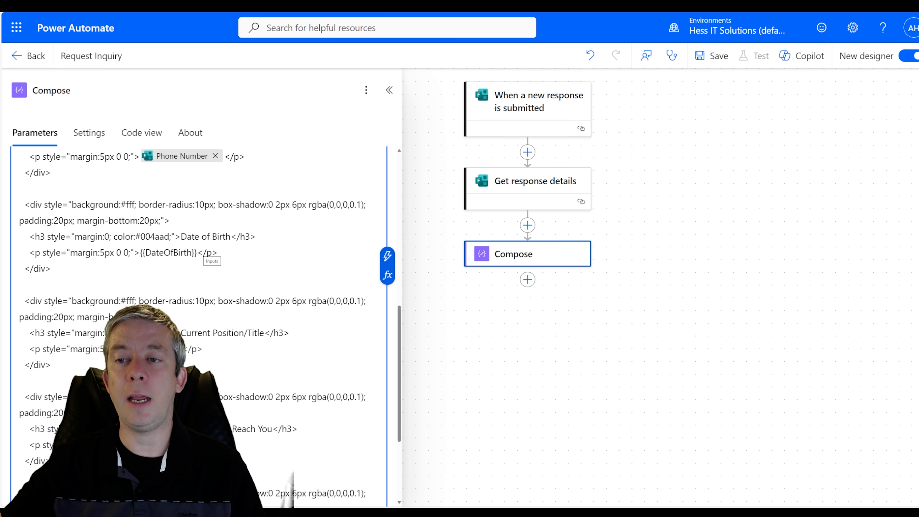
{"action": "left_click_drag", "start_coordinate": [198, 252], "coordinate": [140, 253]}
{"action": "key", "text": "BackSpace"}
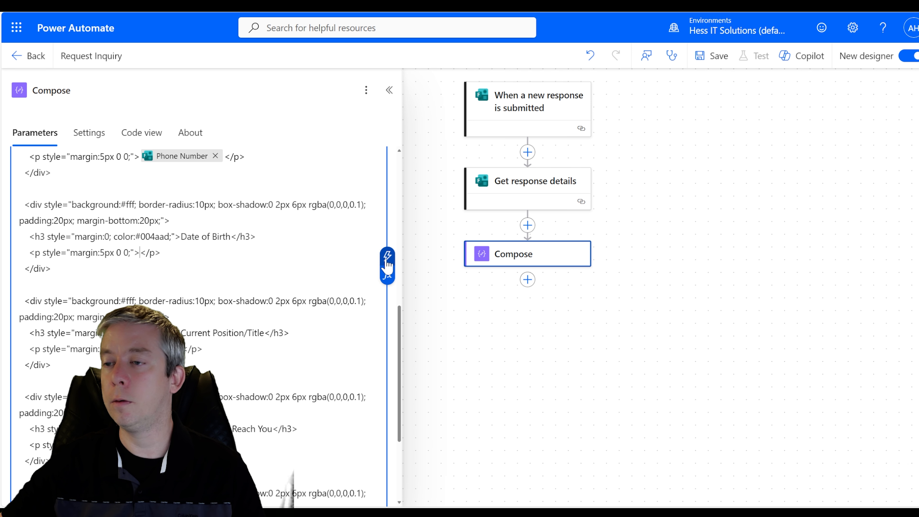
{"action": "left_click", "coordinate": [388, 256]}
{"action": "left_click", "coordinate": [430, 324]}
{"action": "scroll", "coordinate": [195, 326], "scroll_direction": "down", "scroll_amount": 3}
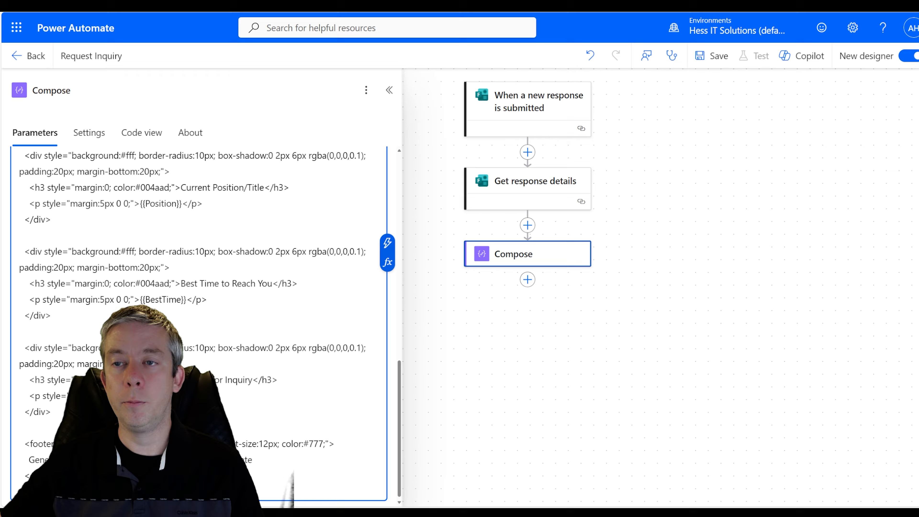
- Replace {{Position}} and {{BestTime}} with the Current Position/Title and Best Time to Reach you answers
{"action": "left_click_drag", "start_coordinate": [183, 203], "coordinate": [139, 204]}
{"action": "key", "text": "BackSpace"}
{"action": "left_click", "coordinate": [387, 242]}
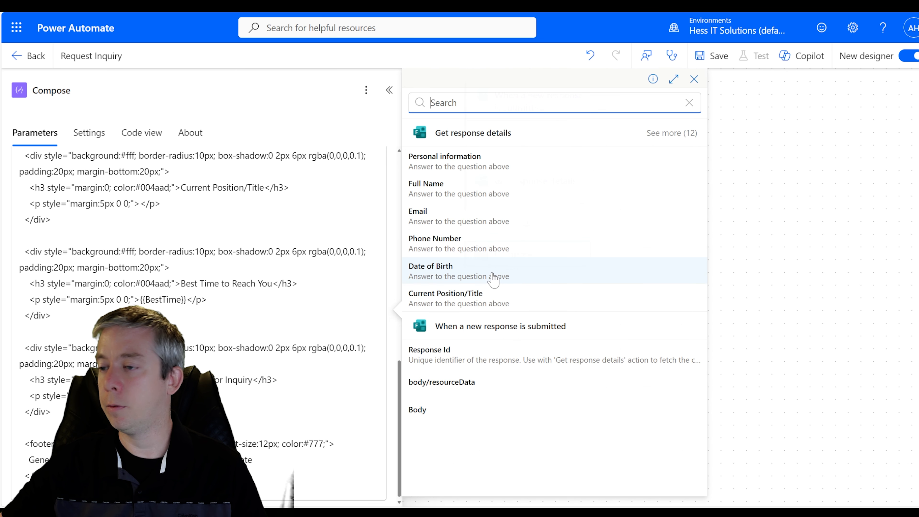
{"action": "left_click", "coordinate": [449, 294]}
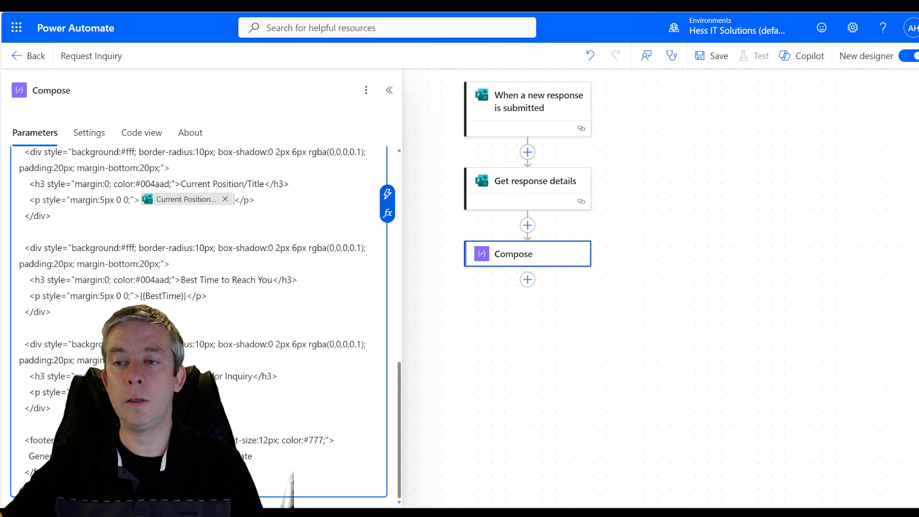
{"action": "left_click_drag", "start_coordinate": [186, 296], "coordinate": [145, 296]}
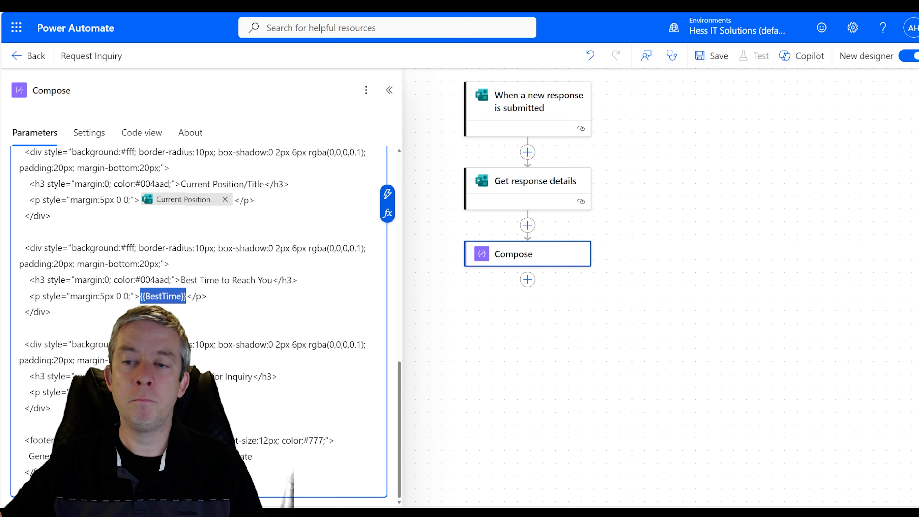
{"action": "key", "text": "BackSpace"}
{"action": "left_click", "coordinate": [388, 194]}
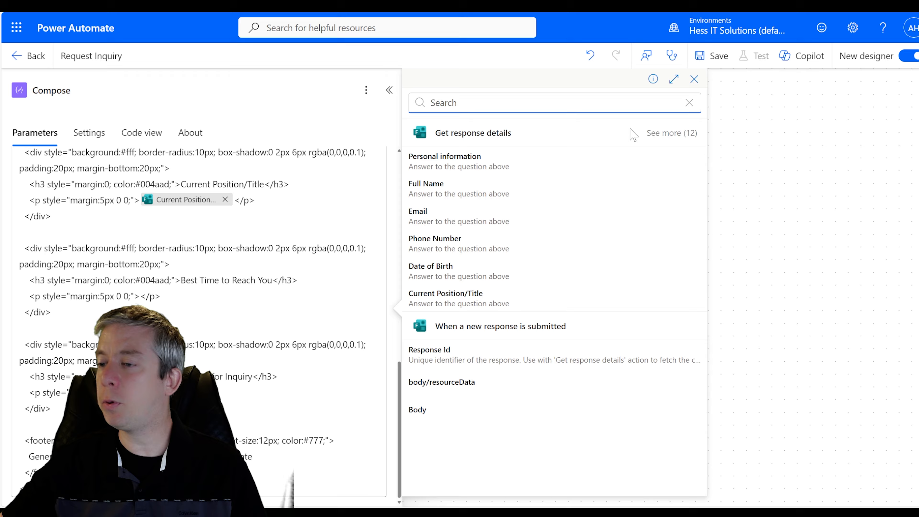
{"action": "left_click", "coordinate": [669, 133]}
{"action": "scroll", "coordinate": [441, 312], "scroll_direction": "down", "scroll_amount": 3}
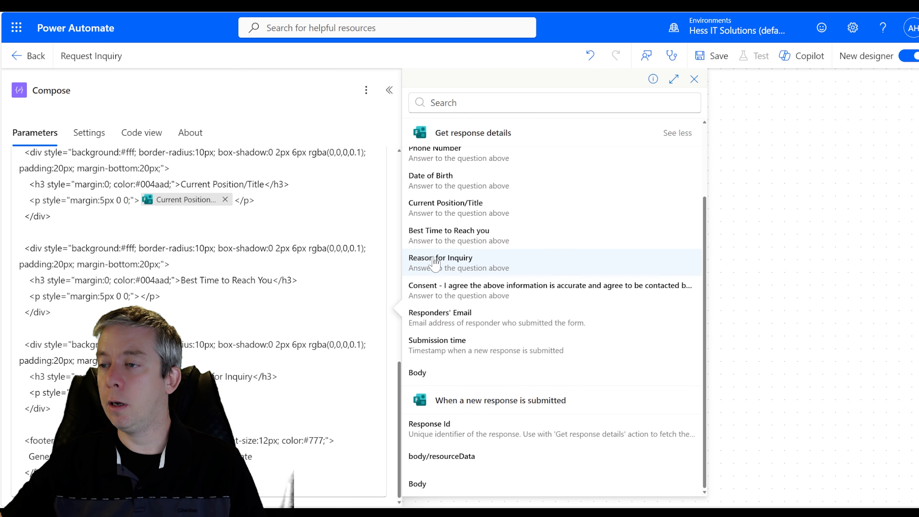
{"action": "left_click", "coordinate": [438, 234]}
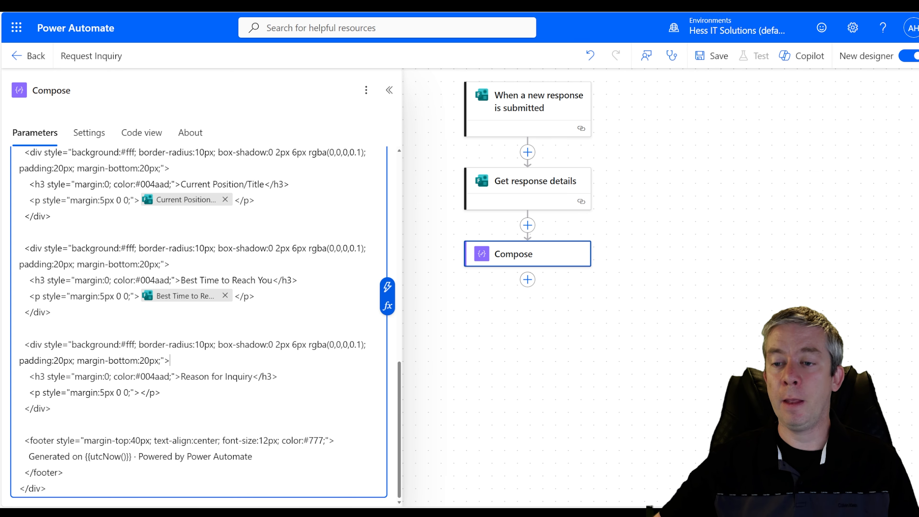
- Insert the form's Reason for Inquiry answer into the reason paragraph
{"action": "left_click_drag", "start_coordinate": [253, 377], "coordinate": [196, 377]}
{"action": "left_click", "coordinate": [253, 378]}
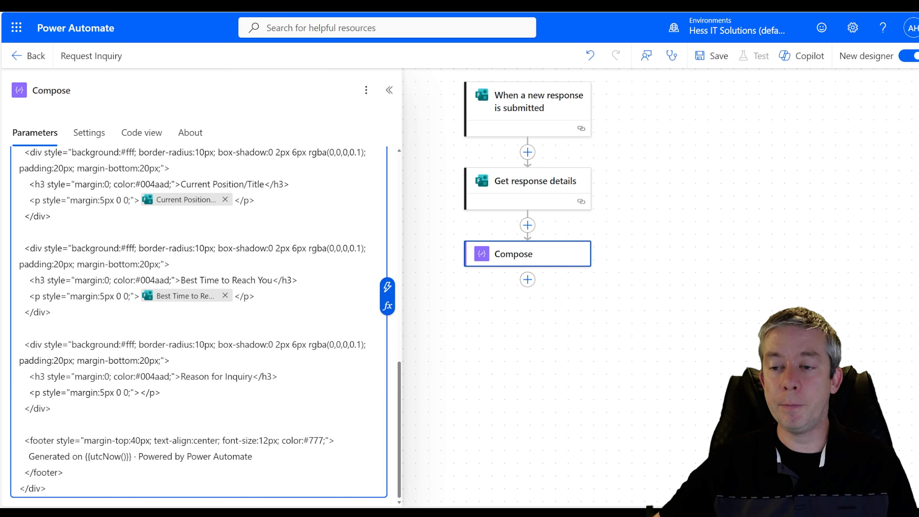
{"action": "key", "text": "Down"}
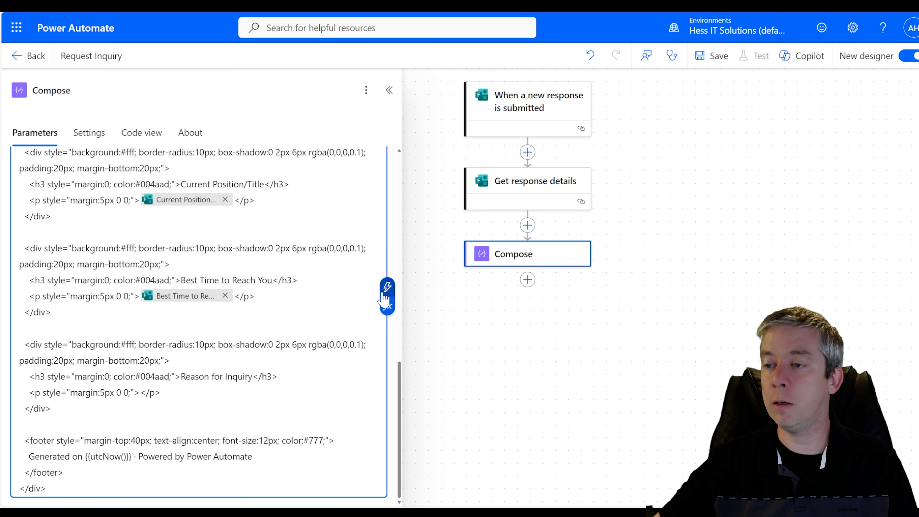
{"action": "left_click", "coordinate": [387, 287]}
{"action": "left_click", "coordinate": [670, 133]}
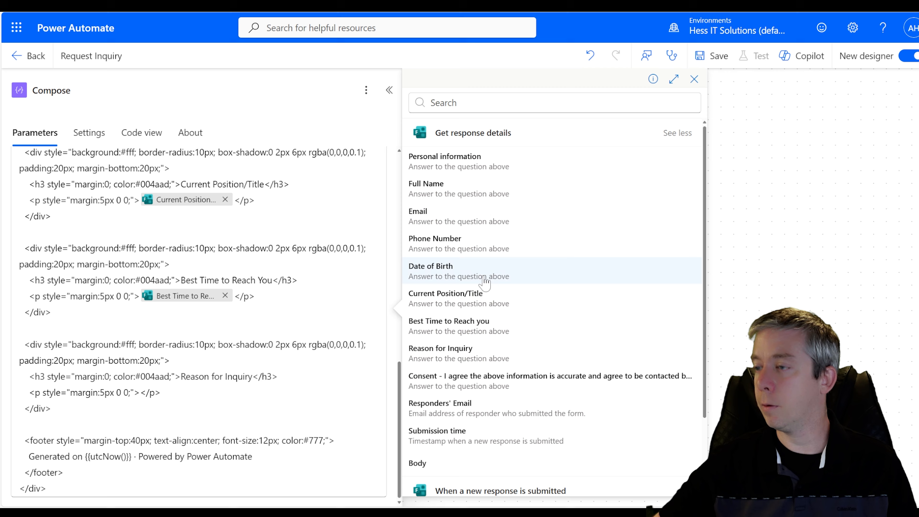
{"action": "scroll", "coordinate": [438, 340], "scroll_direction": "down", "scroll_amount": 2}
{"action": "left_click", "coordinate": [440, 260]}
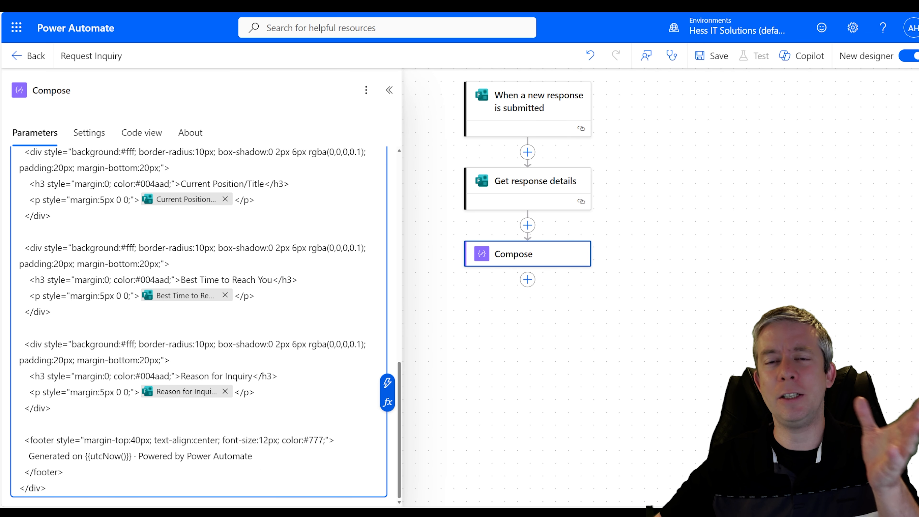
{"action": "scroll", "coordinate": [279, 373], "scroll_direction": "up", "scroll_amount": 15}
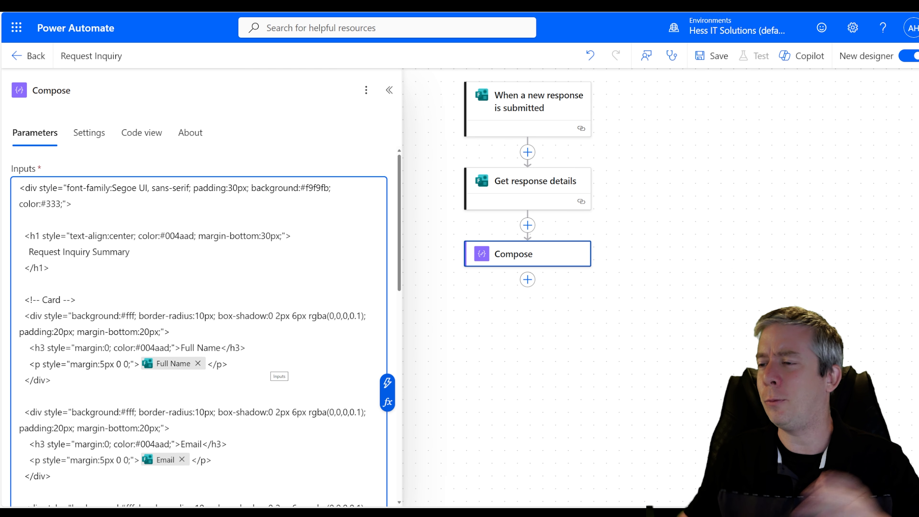
{"action": "left_click_drag", "start_coordinate": [589, 353], "coordinate": [620, 326]}
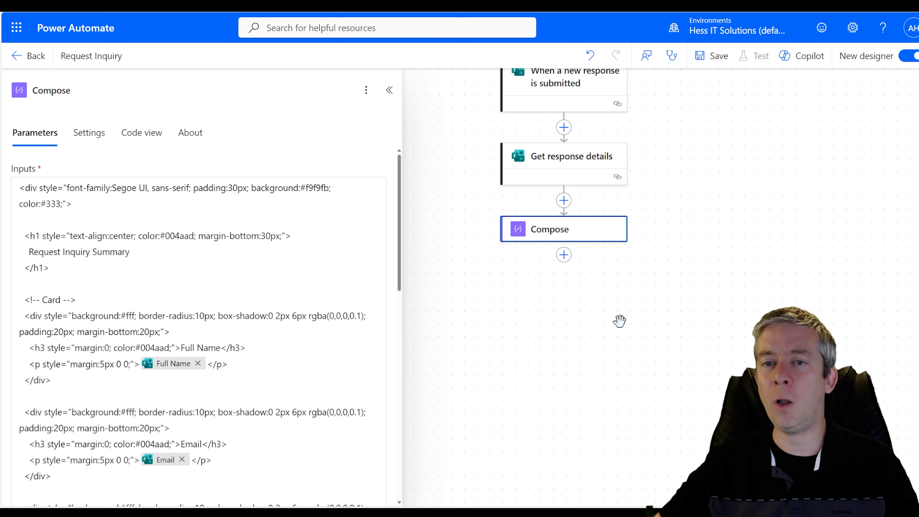
- Add a OneDrive for Business Create file step saving requestinquiry.html in the Root folder
{"action": "left_click", "coordinate": [565, 255]}
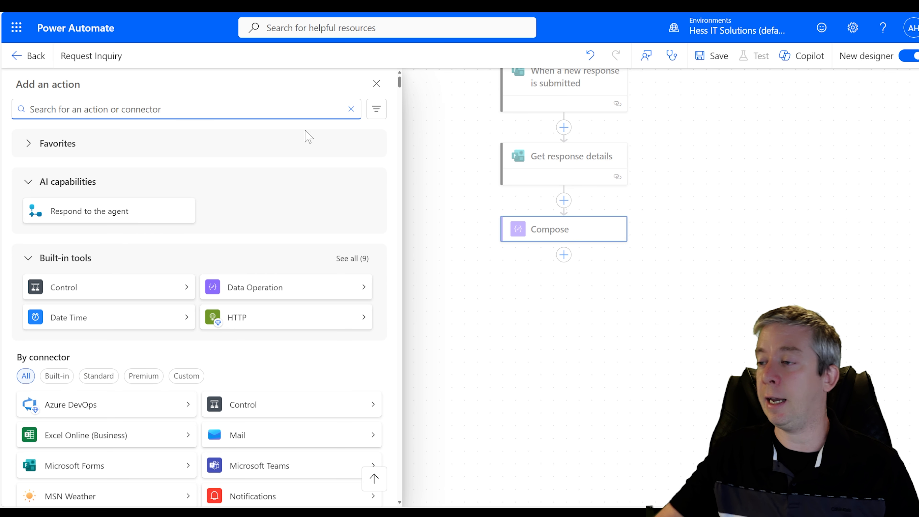
{"action": "type", "text": "onedrive"}
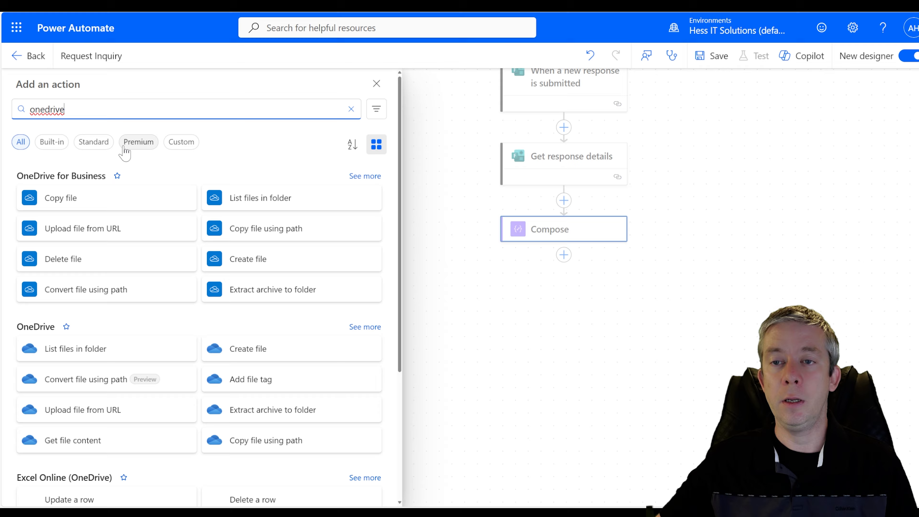
{"action": "left_click", "coordinate": [250, 263]}
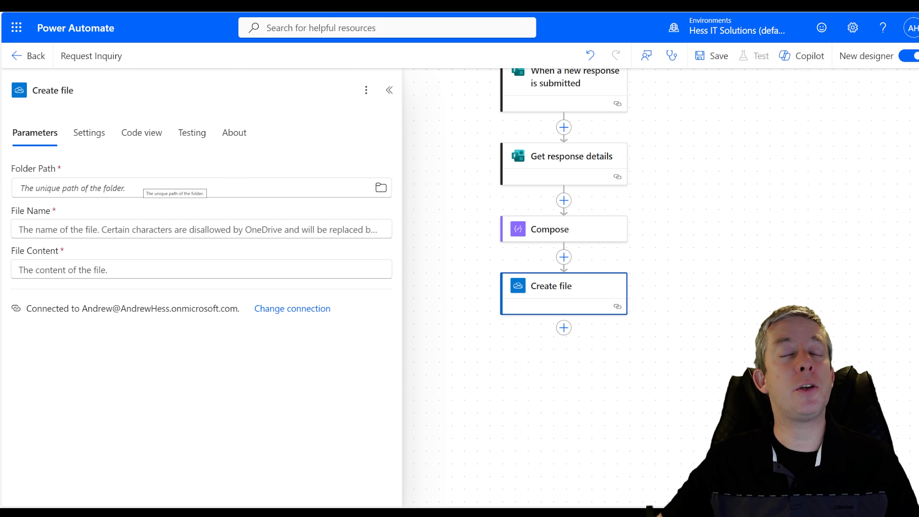
{"action": "left_click", "coordinate": [145, 188]}
{"action": "left_click", "coordinate": [381, 187]}
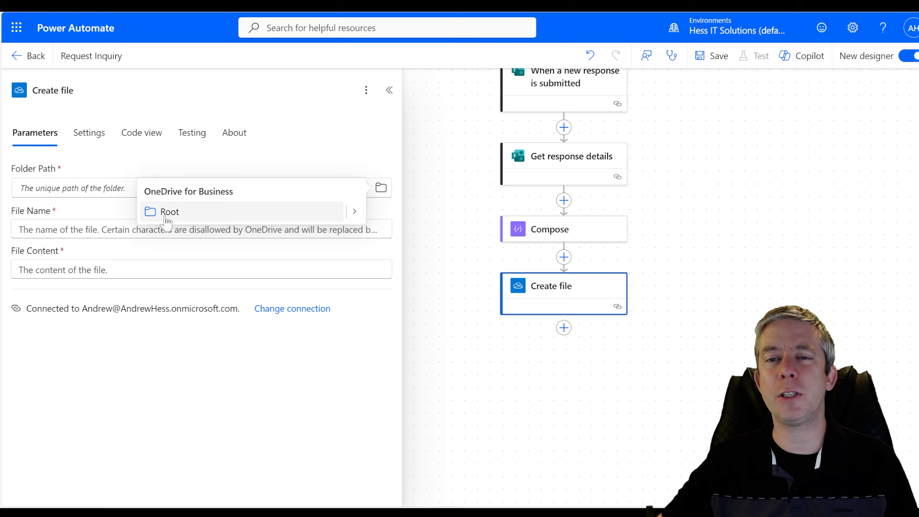
{"action": "left_click", "coordinate": [167, 213]}
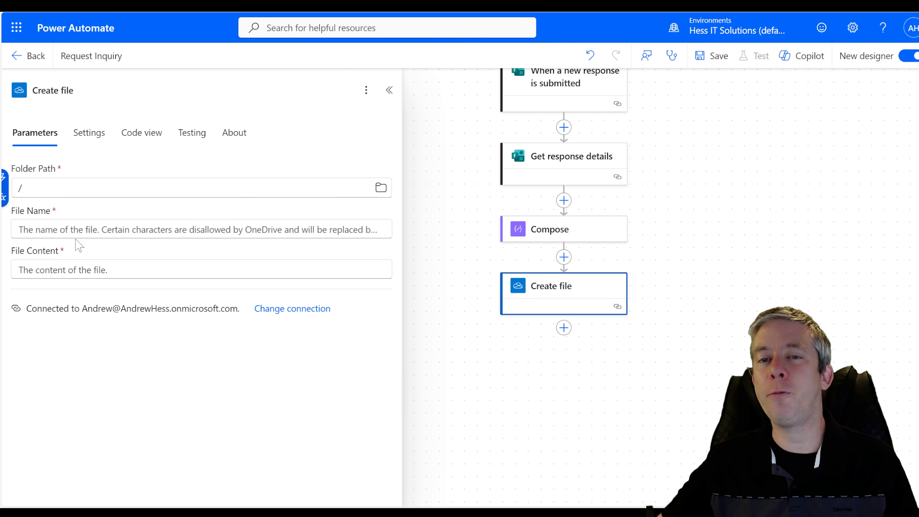
{"action": "left_click", "coordinate": [252, 222]}
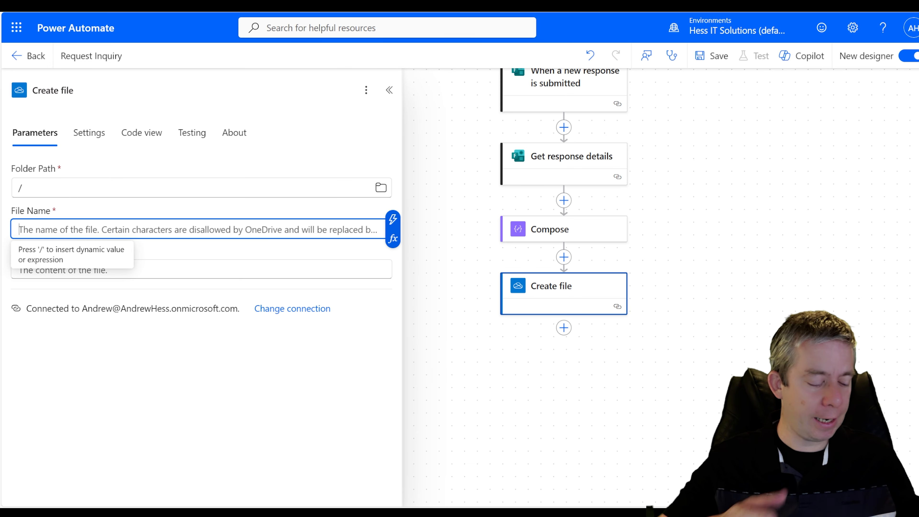
{"action": "type", "text": "requestinq"}
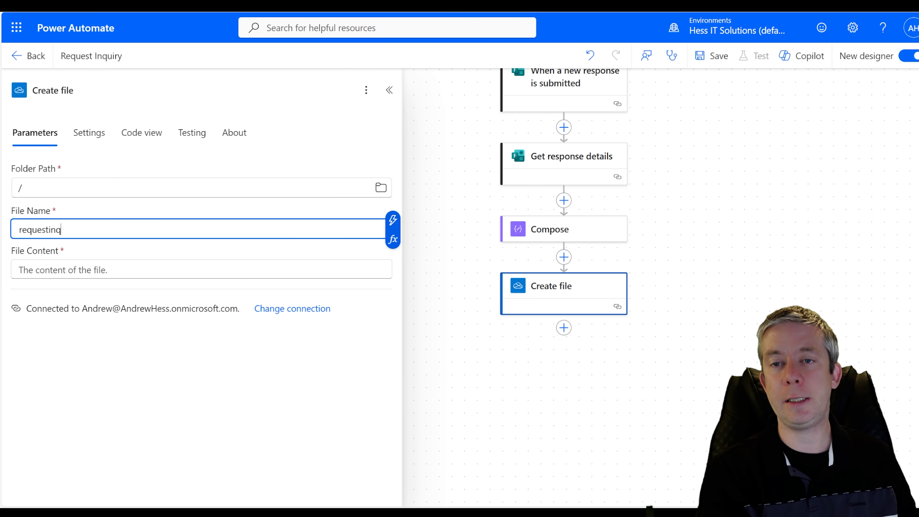
{"action": "type", "text": "uiry."}
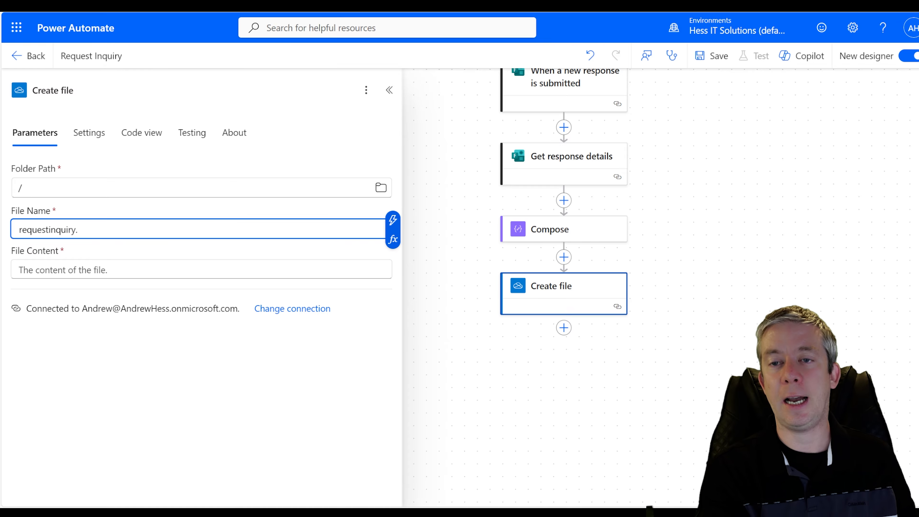
{"action": "type", "text": "html"}
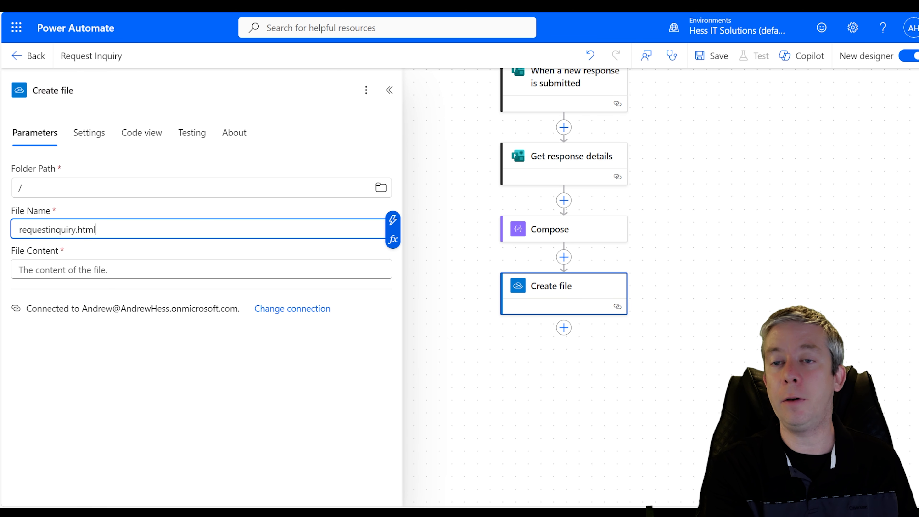
{"action": "key", "text": "Tab"}
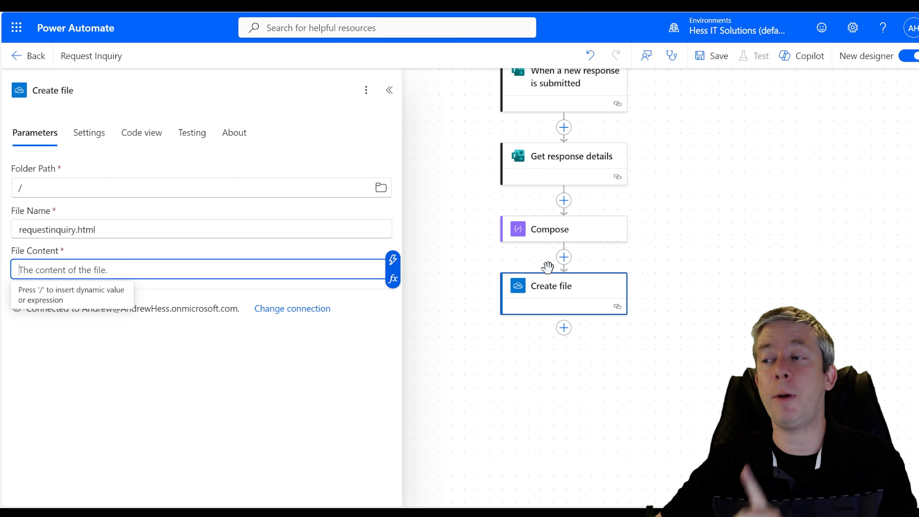
- Review the Compose HTML, then search for 'convert to' actions after Create file
{"action": "left_click", "coordinate": [564, 229]}
{"action": "scroll", "coordinate": [203, 325], "scroll_direction": "down", "scroll_amount": 4}
{"action": "scroll", "coordinate": [202, 326], "scroll_direction": "down", "scroll_amount": 5}
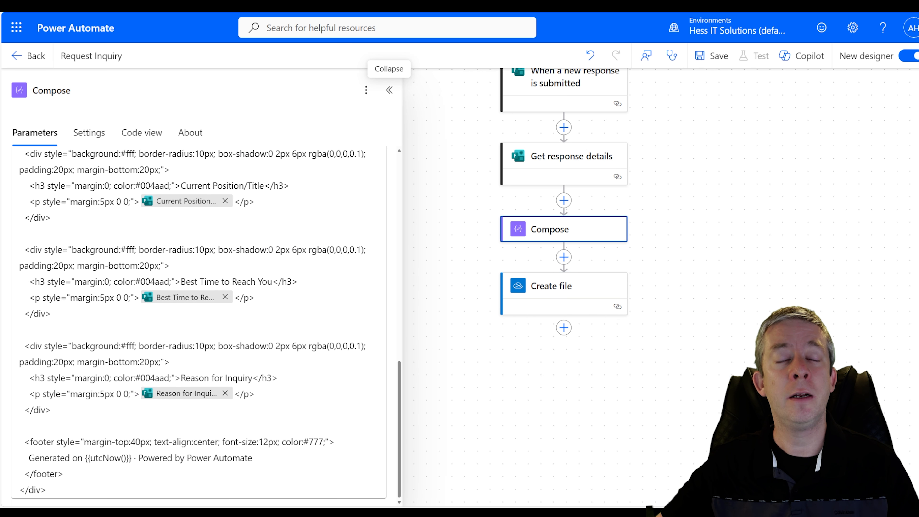
{"action": "left_click", "coordinate": [564, 328]}
{"action": "type", "text": "convert to"}
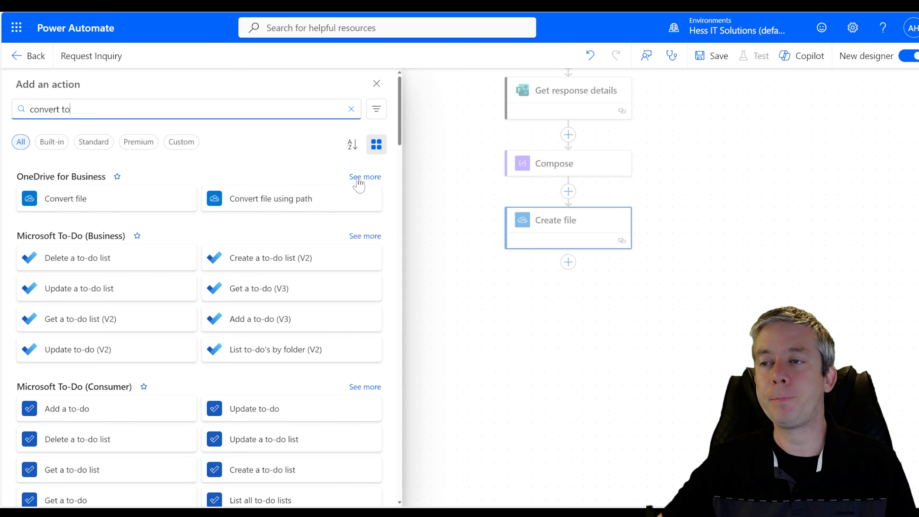
- Add Convert file using path on the existing OneDrive connection with File Path /requestinquiry.html
{"action": "left_click", "coordinate": [271, 205]}
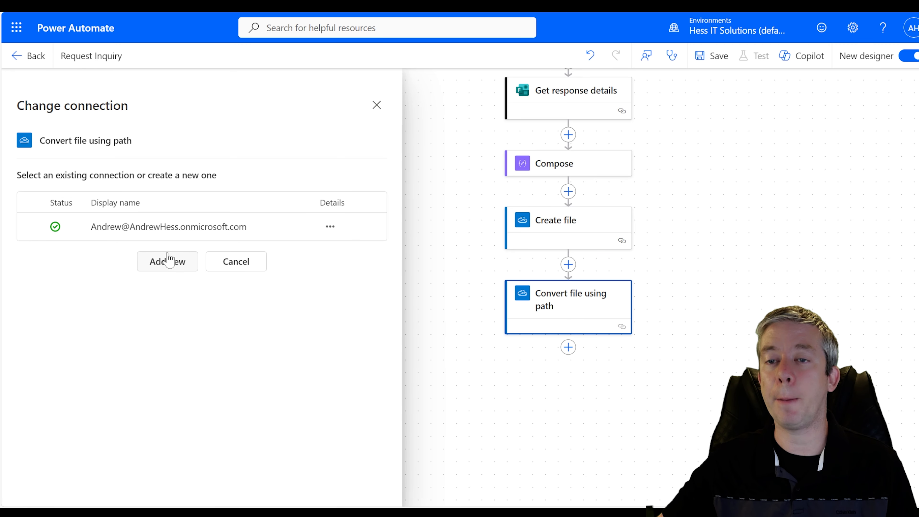
{"action": "left_click", "coordinate": [250, 227]}
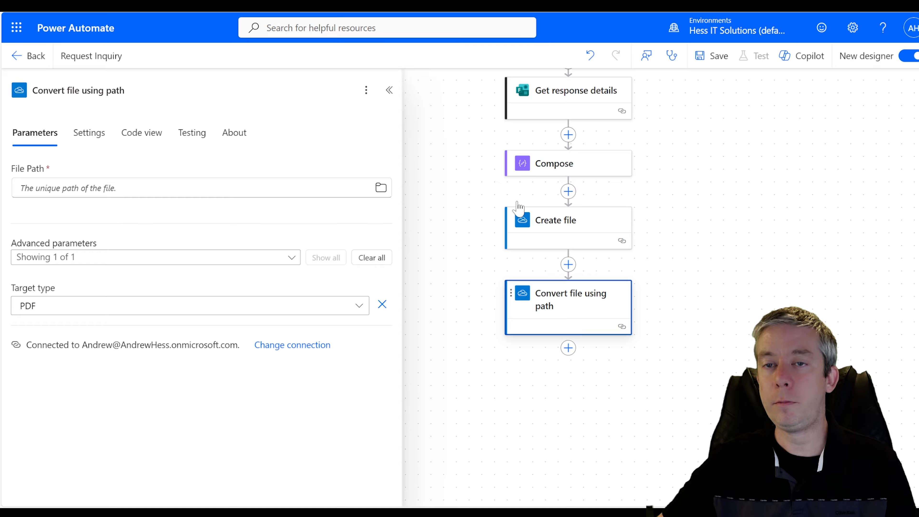
{"action": "left_click", "coordinate": [380, 187]}
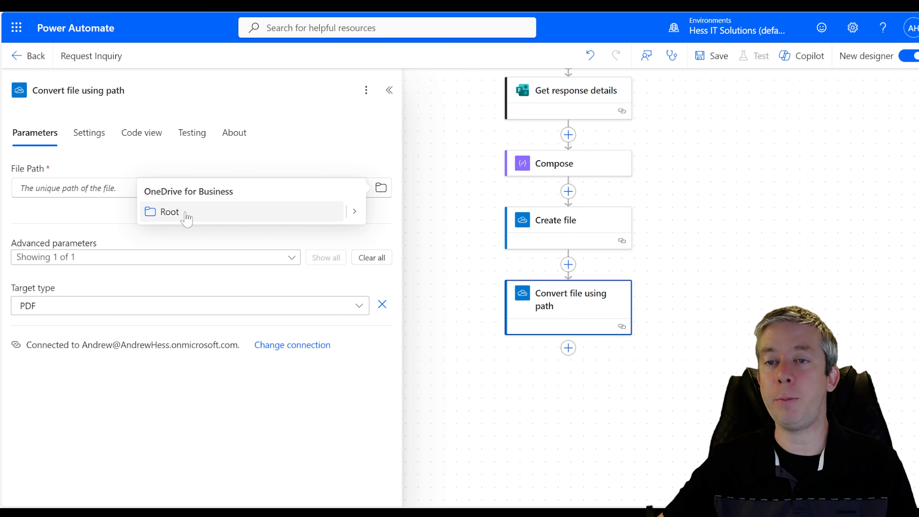
{"action": "left_click", "coordinate": [354, 211]}
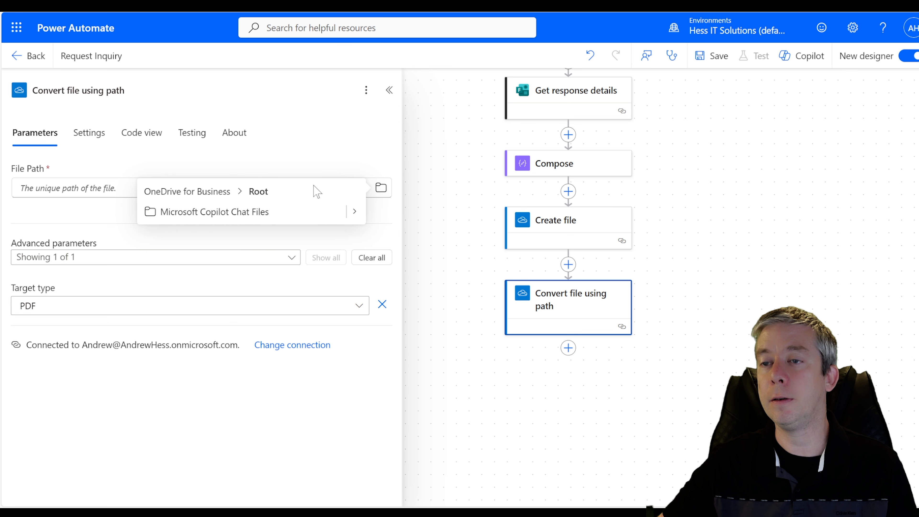
{"action": "left_click", "coordinate": [313, 162]}
{"action": "left_click", "coordinate": [159, 188]}
{"action": "type", "text": "/"}
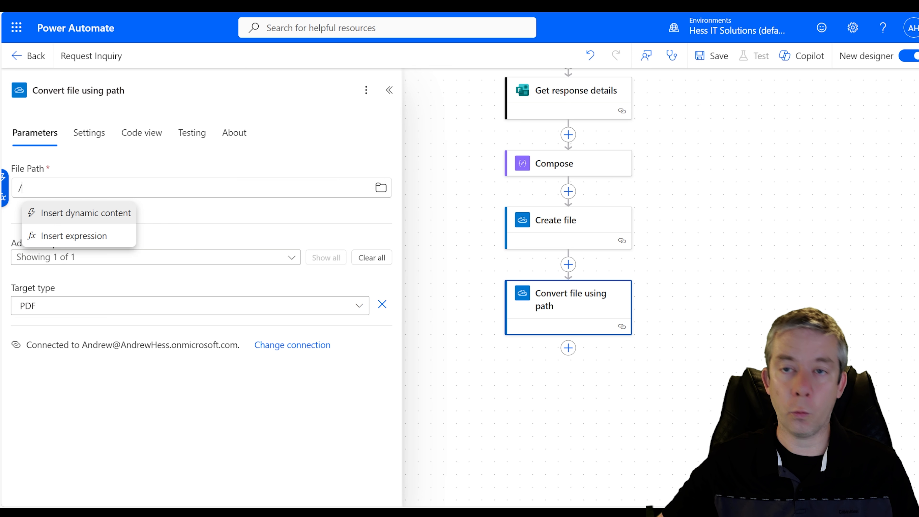
{"action": "left_click", "coordinate": [167, 220]}
{"action": "left_click", "coordinate": [558, 232]}
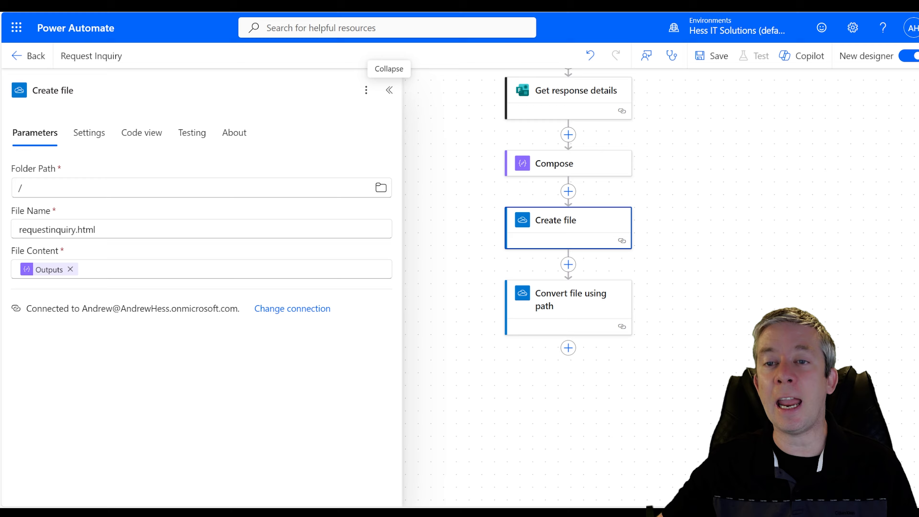
{"action": "left_click_drag", "start_coordinate": [96, 229], "coordinate": [19, 230]}
{"action": "key", "text": "ctrl+c"}
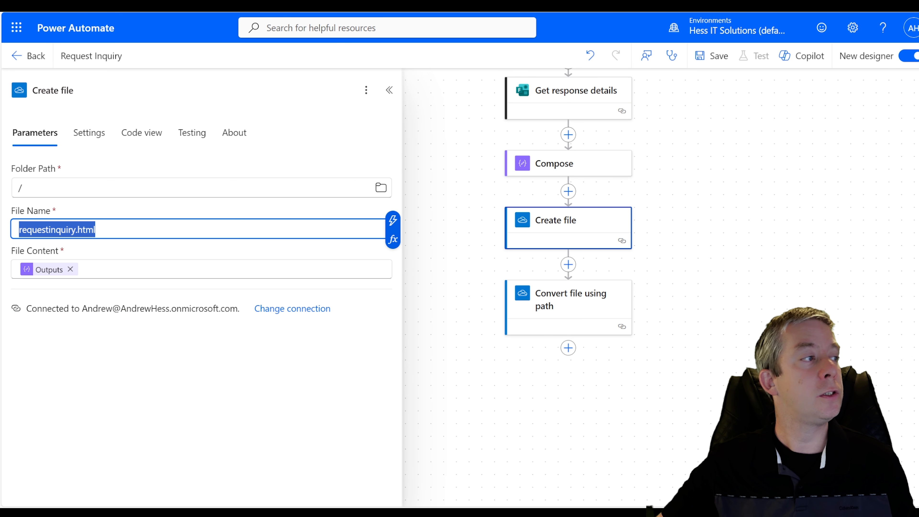
{"action": "left_click", "coordinate": [547, 309]}
{"action": "left_click", "coordinate": [97, 188]}
{"action": "key", "text": "ctrl+v"}
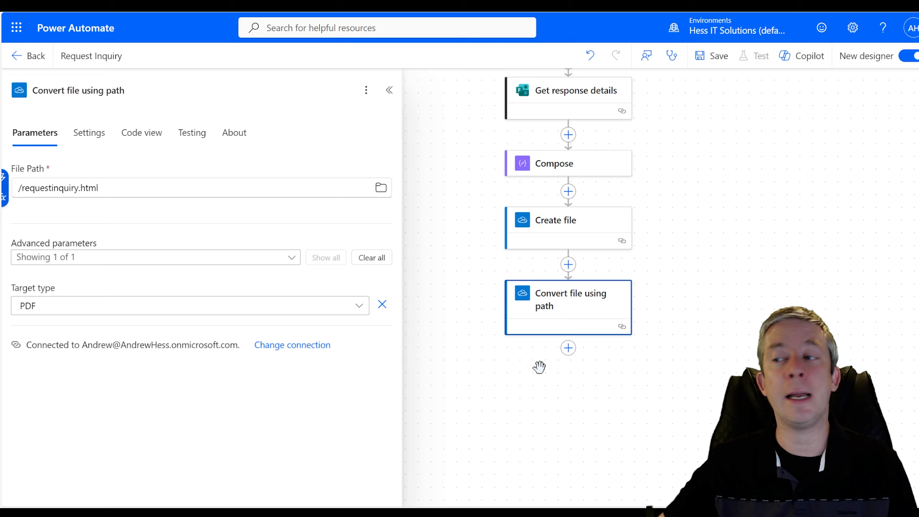
- Save the flow and start a test run
{"action": "left_click_drag", "start_coordinate": [540, 366], "coordinate": [493, 339]}
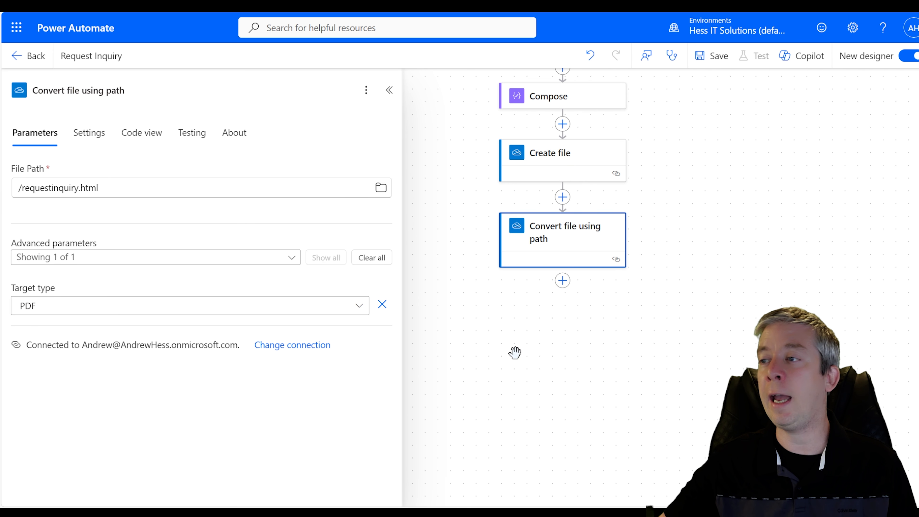
{"action": "left_click_drag", "start_coordinate": [725, 228], "coordinate": [710, 378]}
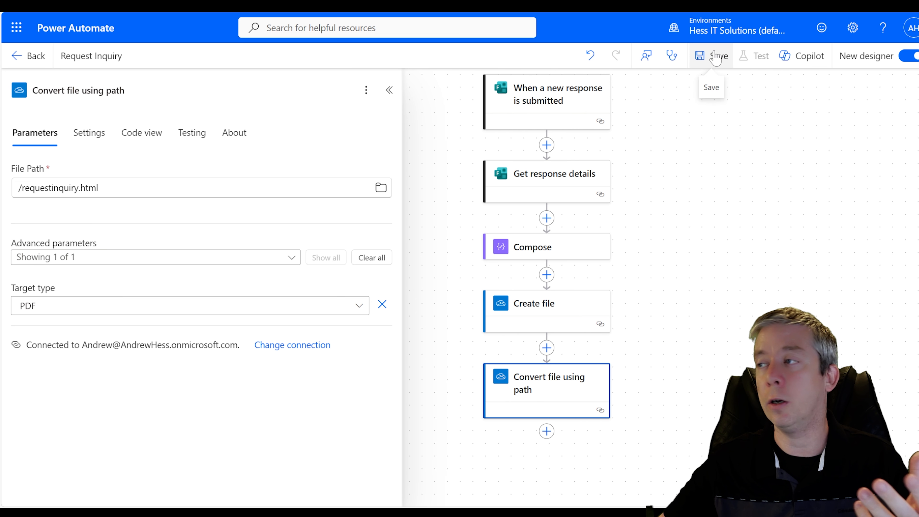
{"action": "left_click", "coordinate": [716, 58]}
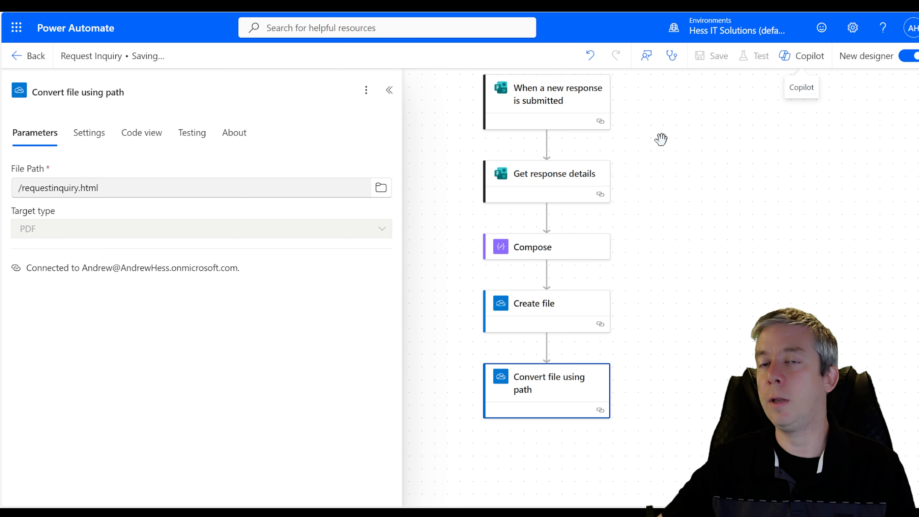
{"action": "left_click", "coordinate": [754, 56]}
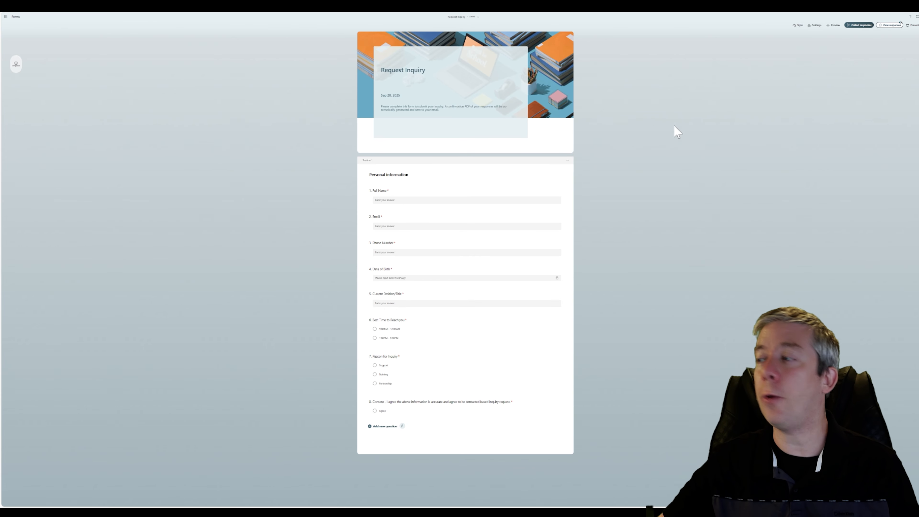
- Preview the Request Inquiry form and enter the respondent's full name, e-mail and phone number
{"action": "key", "text": "ctrl+plus"}
{"action": "key", "text": "ctrl+plus"}
{"action": "key", "text": "ctrl+plus"}
{"action": "key", "text": "ctrl+plus"}
{"action": "key", "text": "ctrl+plus"}
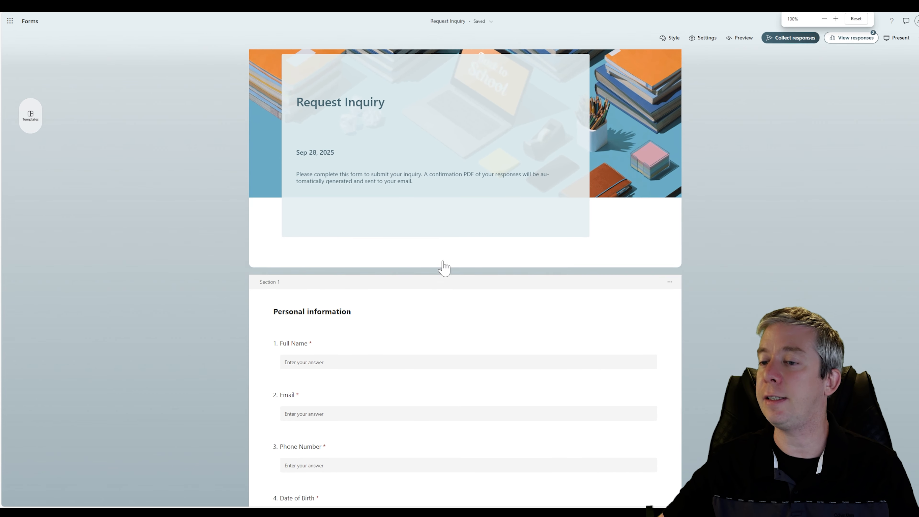
{"action": "scroll", "coordinate": [445, 268], "scroll_direction": "down", "scroll_amount": 3}
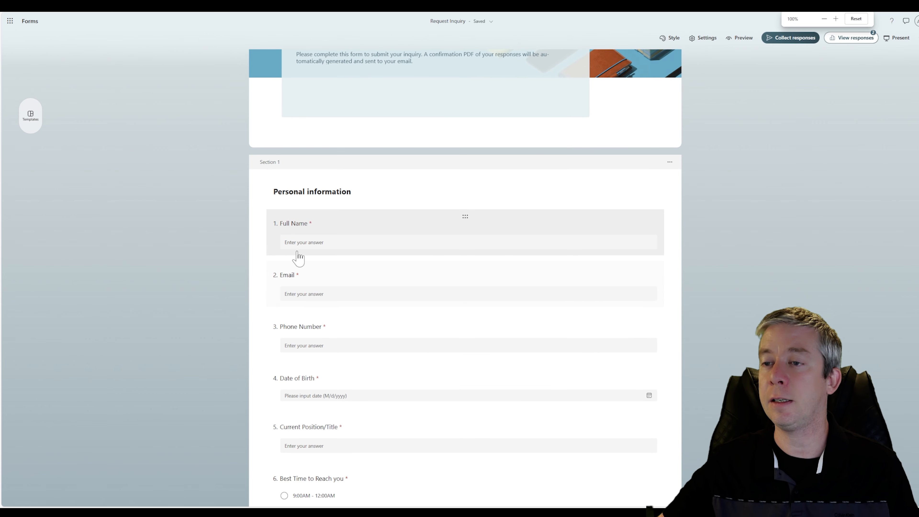
{"action": "left_click", "coordinate": [741, 39]}
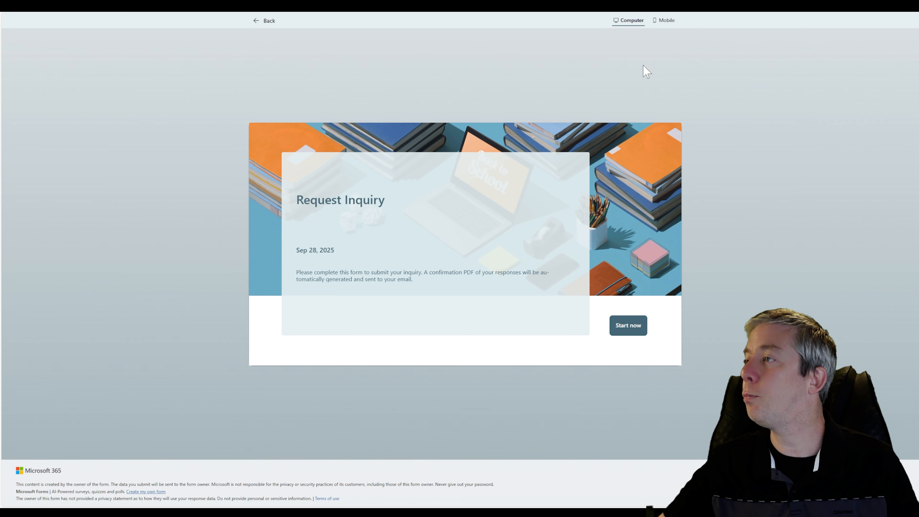
{"action": "left_click", "coordinate": [630, 326]}
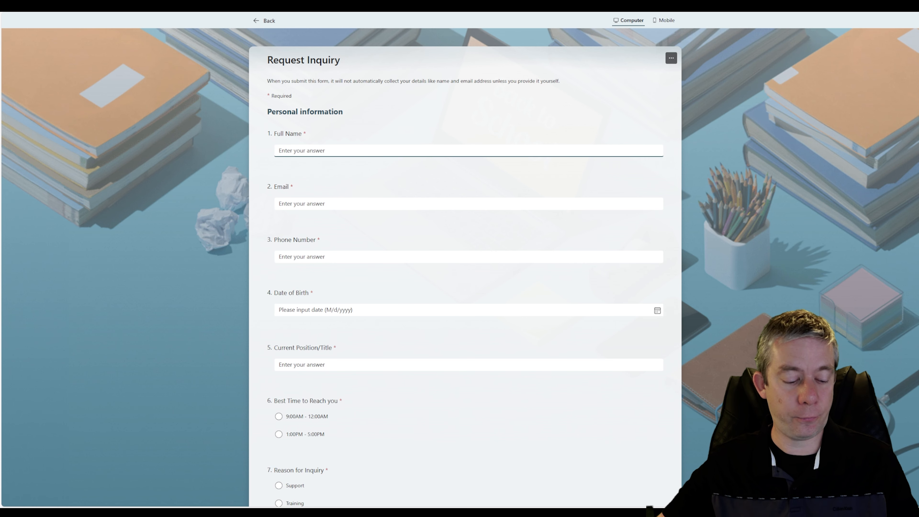
{"action": "key", "text": "ctrl+plus"}
{"action": "key", "text": "ctrl+plus"}
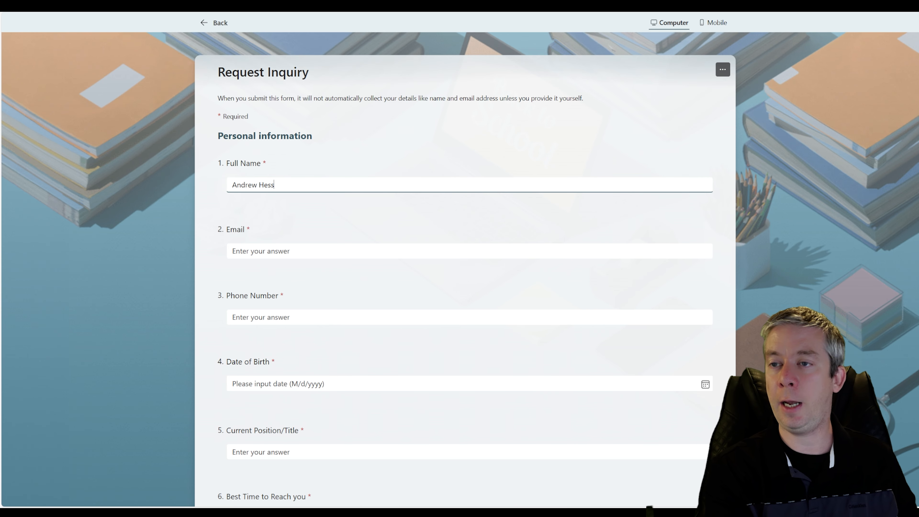
{"action": "key", "text": "Tab"}
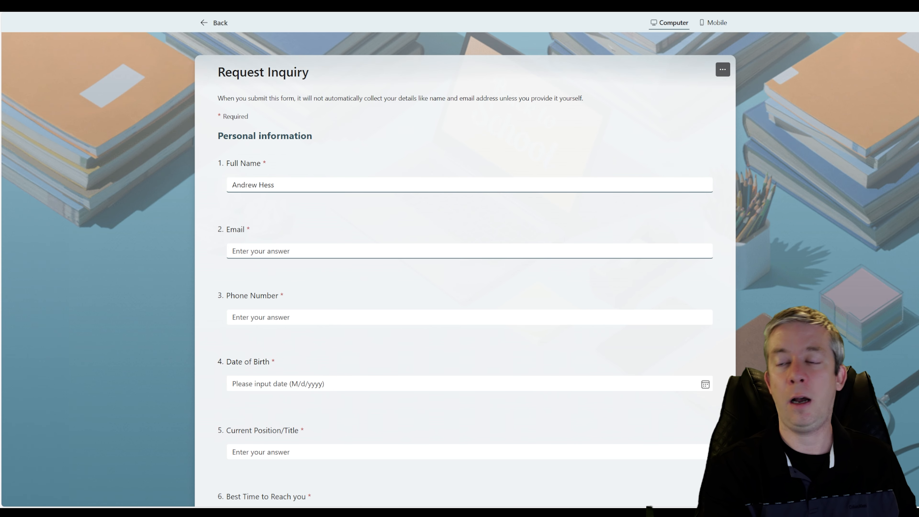
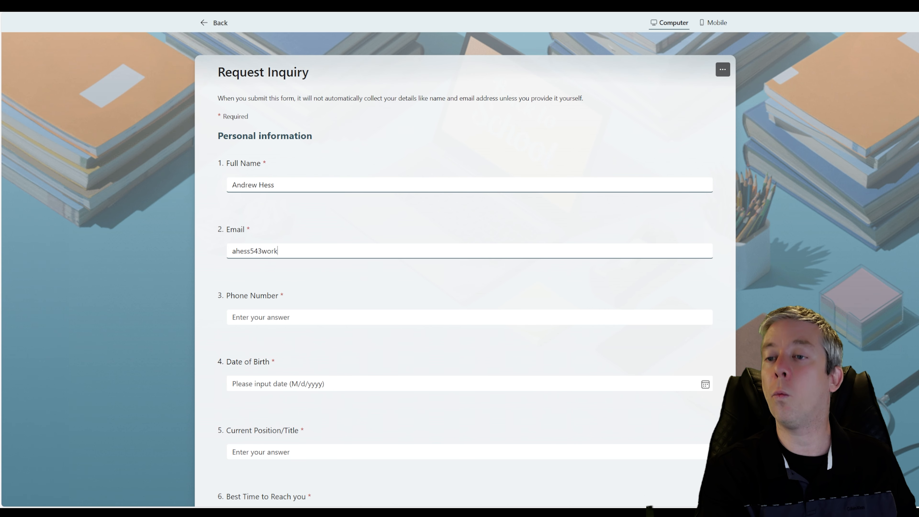
{"action": "key", "text": "Tab"}
{"action": "type", "text": "555-55"}
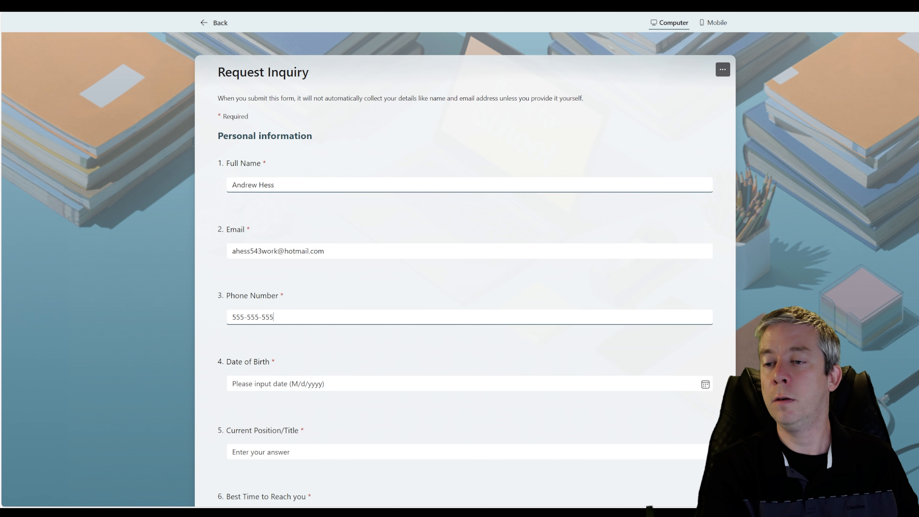
- Answer birth date 28th, Demo Supervisor, 9:00AM, Training and Agree, then submit the response
{"action": "scroll", "coordinate": [433, 304], "scroll_direction": "down", "scroll_amount": 4}
{"action": "scroll", "coordinate": [426, 210], "scroll_direction": "up", "scroll_amount": 2}
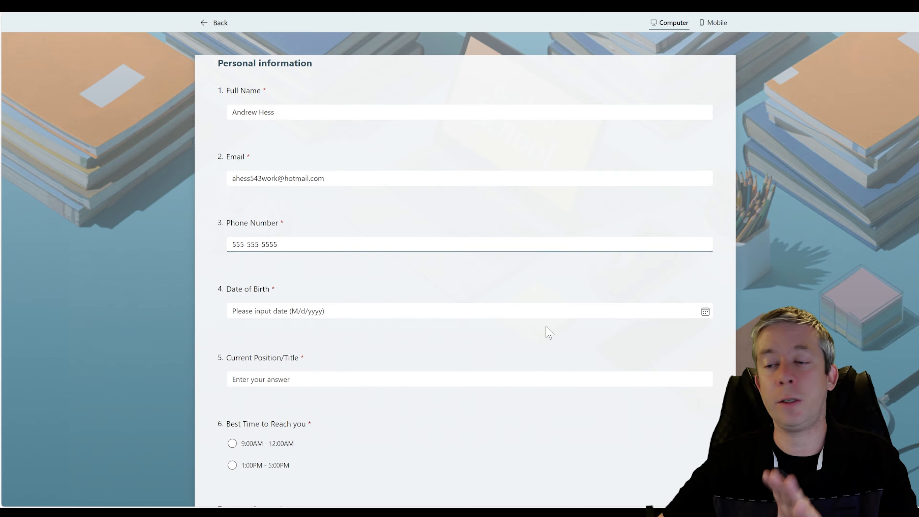
{"action": "scroll", "coordinate": [714, 253], "scroll_direction": "down", "scroll_amount": 2}
{"action": "left_click", "coordinate": [706, 240]}
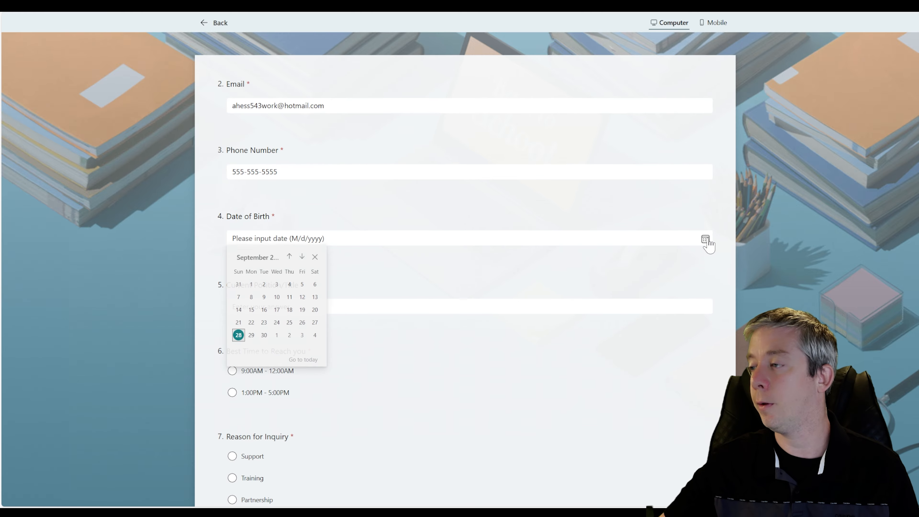
{"action": "left_click", "coordinate": [238, 336]}
{"action": "scroll", "coordinate": [275, 253], "scroll_direction": "down", "scroll_amount": 3}
{"action": "left_click", "coordinate": [282, 198]}
{"action": "type", "text": "D"}
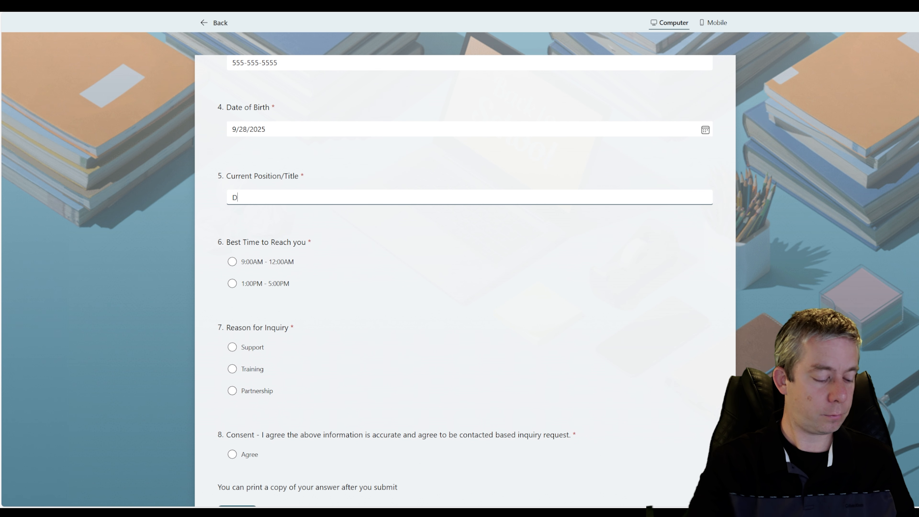
{"action": "type", "text": "emo Supervisor"}
{"action": "scroll", "coordinate": [275, 254], "scroll_direction": "down", "scroll_amount": 3}
{"action": "left_click", "coordinate": [232, 152]}
{"action": "left_click", "coordinate": [232, 258]}
{"action": "scroll", "coordinate": [244, 294], "scroll_direction": "down", "scroll_amount": 1}
{"action": "left_click", "coordinate": [232, 329]}
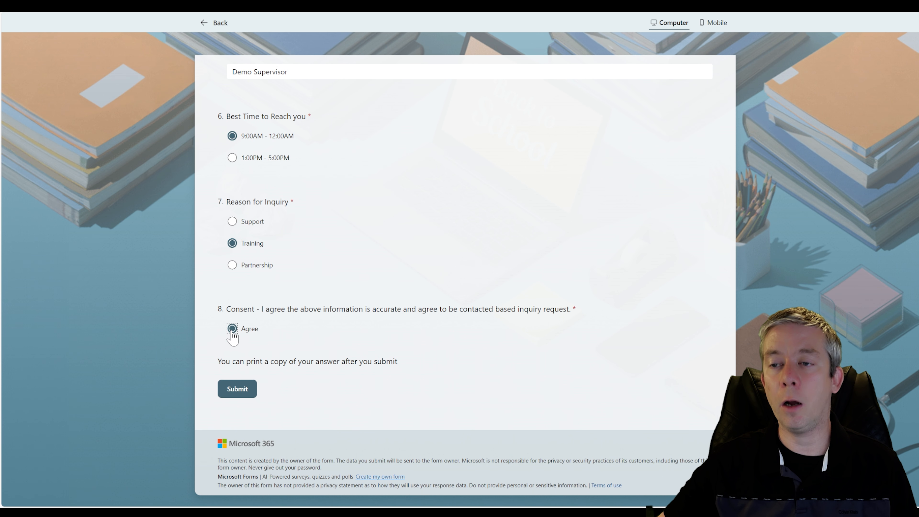
{"action": "left_click", "coordinate": [239, 391]}
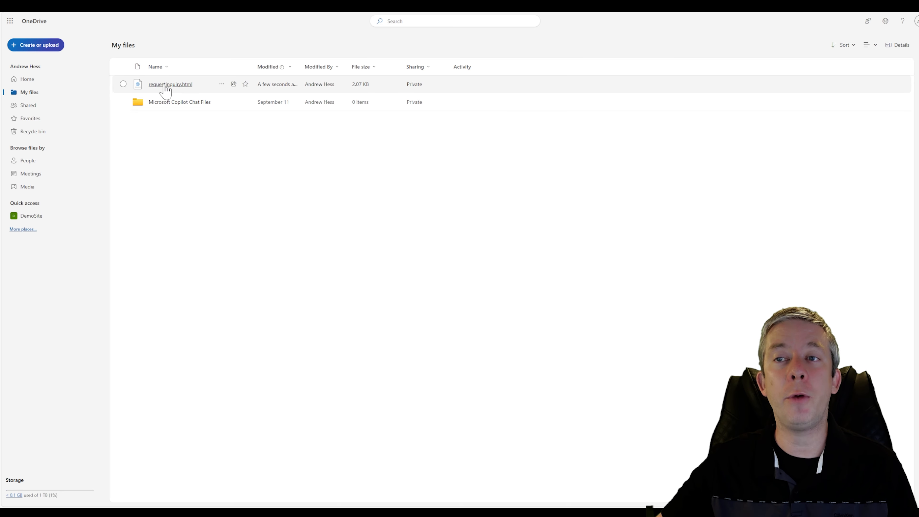
- Preview requestinquiry.html in OneDrive, spot the unrendered {{utcNow()}} footer, and check Compose's run results
{"action": "left_click", "coordinate": [165, 86]}
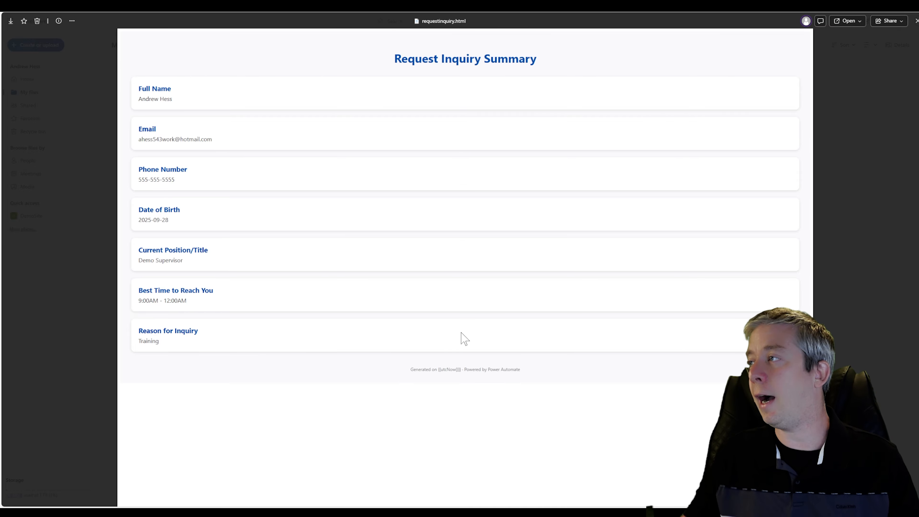
{"action": "left_click", "coordinate": [848, 20]}
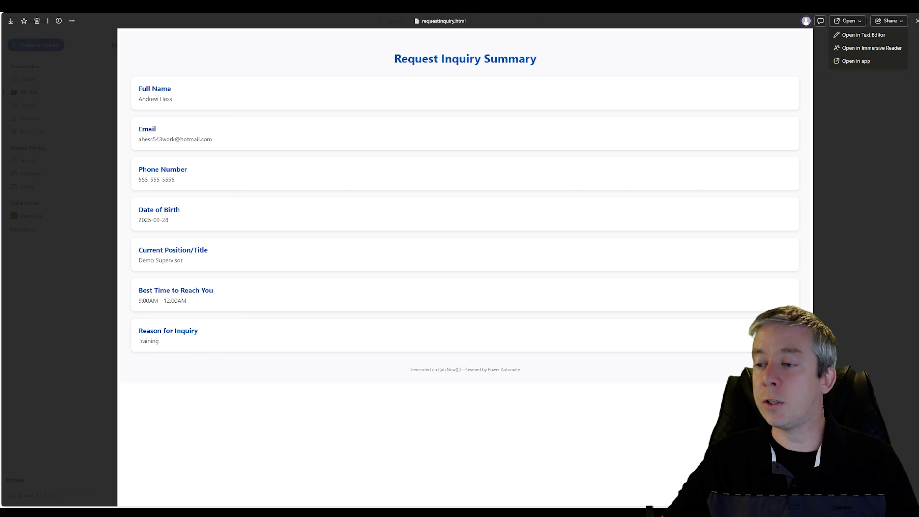
{"action": "left_click_drag", "start_coordinate": [440, 371], "coordinate": [461, 371]}
{"action": "left_click", "coordinate": [461, 371]}
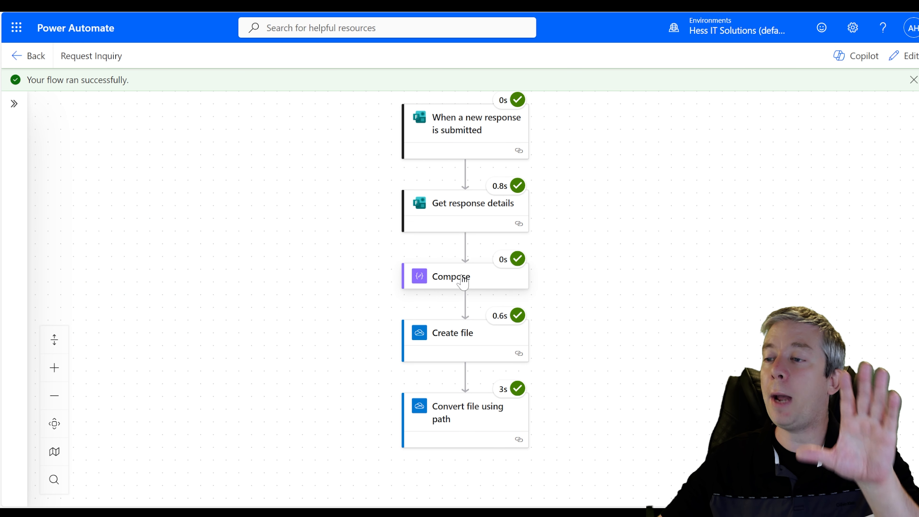
{"action": "left_click", "coordinate": [464, 278]}
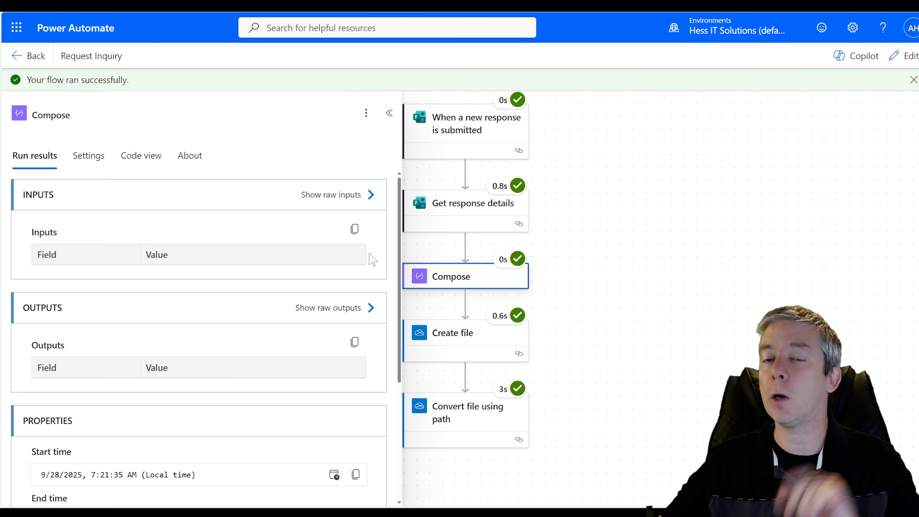
- Delete the literal {{utcNow()}} text after 'Generated on' in the Compose HTML footer
{"action": "scroll", "coordinate": [277, 267], "scroll_direction": "down", "scroll_amount": 5}
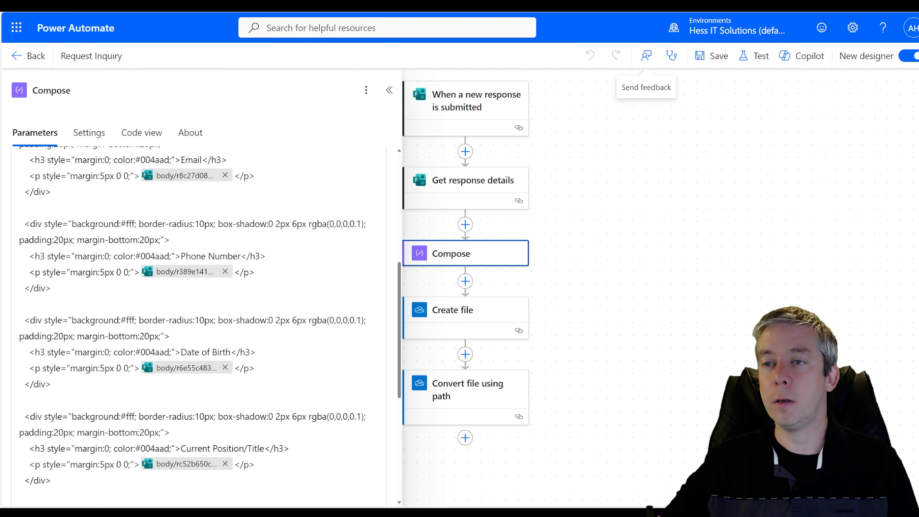
{"action": "scroll", "coordinate": [203, 326], "scroll_direction": "down", "scroll_amount": 3}
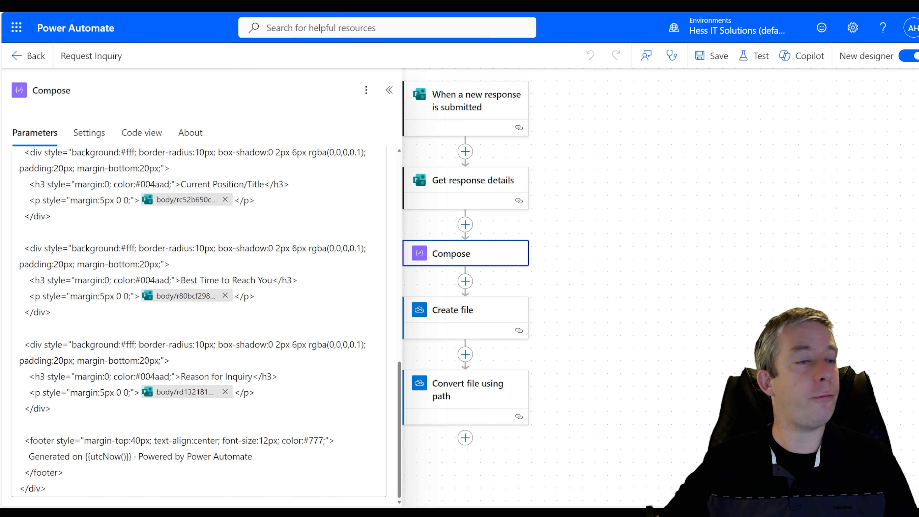
{"action": "left_click_drag", "start_coordinate": [132, 457], "coordinate": [85, 457]}
{"action": "key", "text": "BackSpace"}
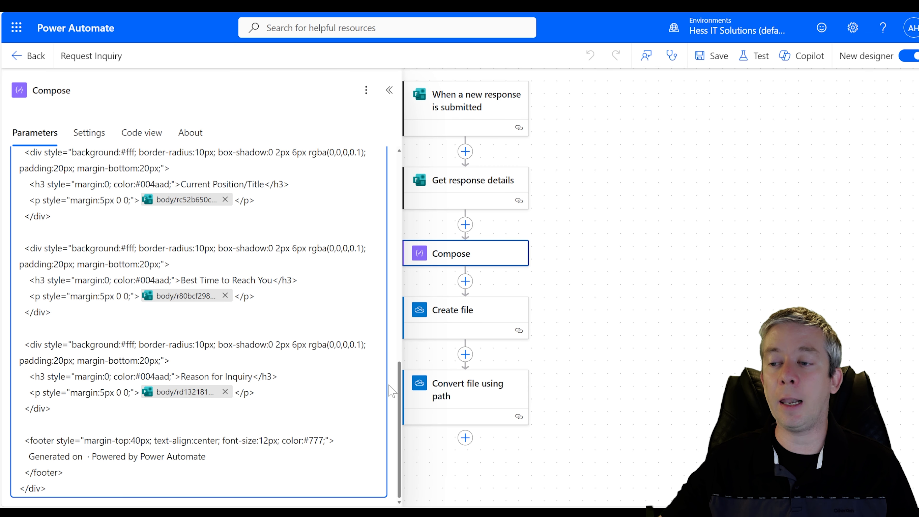
{"action": "left_click", "coordinate": [388, 383]}
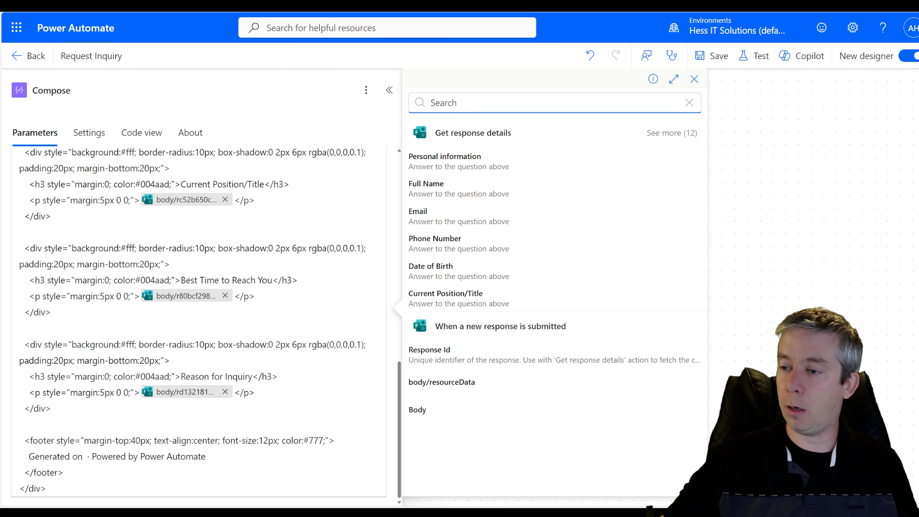
{"action": "left_click", "coordinate": [85, 457]}
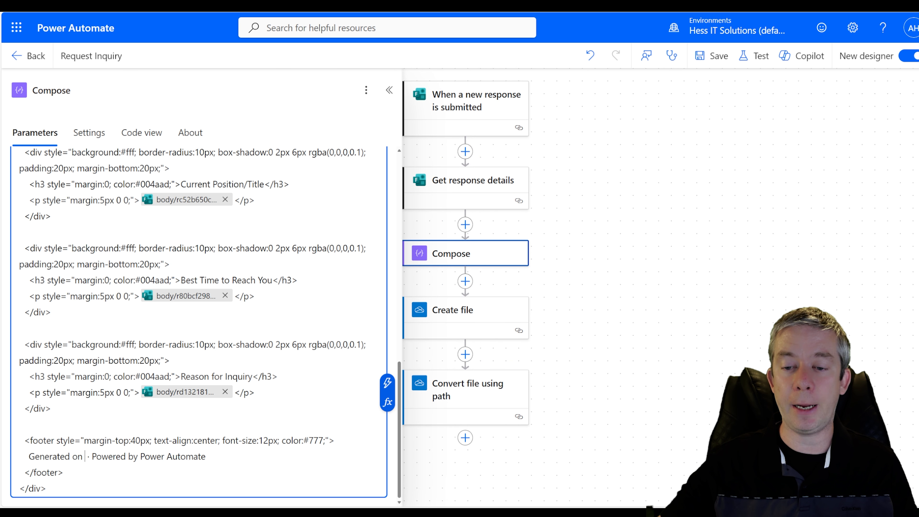
- Add formatDateTime(utcNow(),'yyyy-MM-DD') after 'Generated on' in the Compose footer and save the flow
{"action": "left_click", "coordinate": [388, 403]}
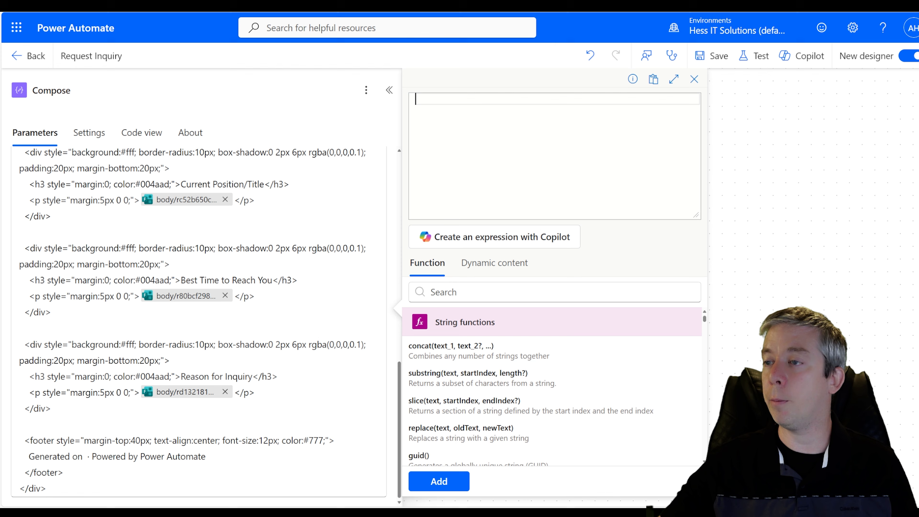
{"action": "type", "text": "utcNow()"}
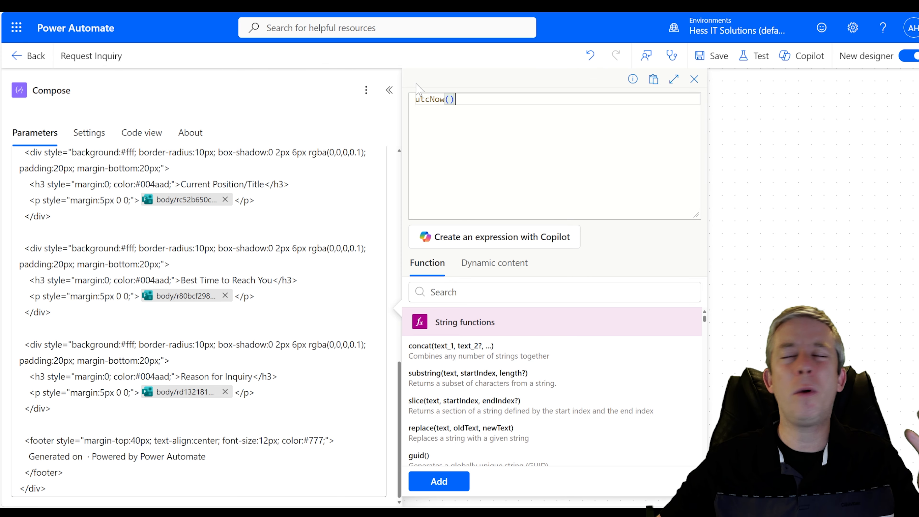
{"action": "left_click", "coordinate": [420, 99]}
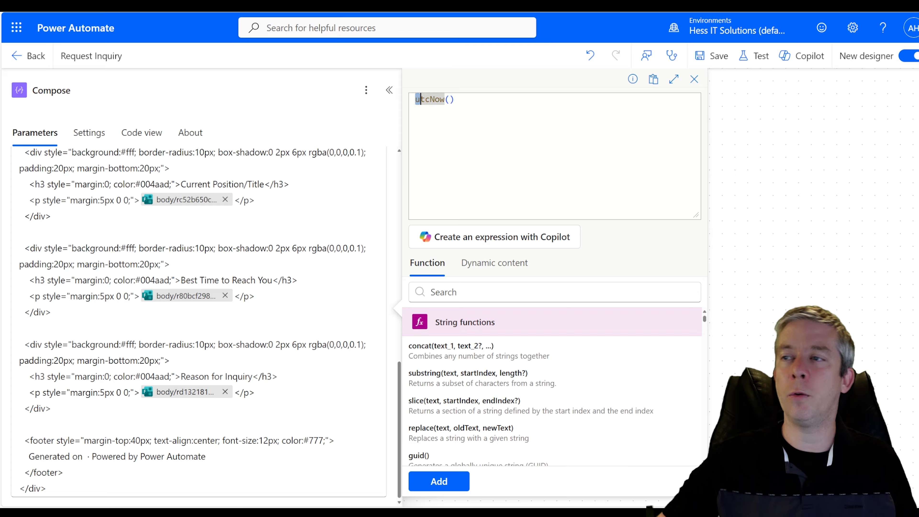
{"action": "left_click", "coordinate": [416, 99]}
{"action": "type", "text": "for"}
{"action": "key", "text": "Return"}
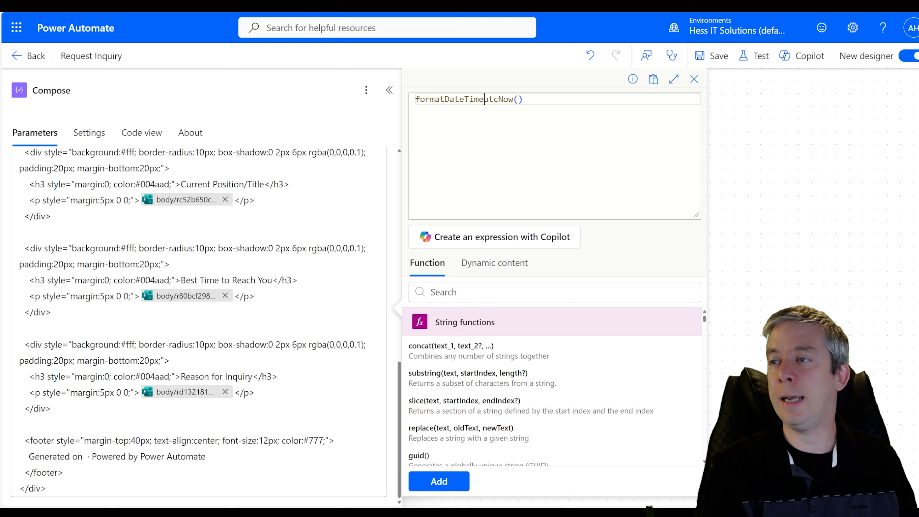
{"action": "key", "text": "End"}
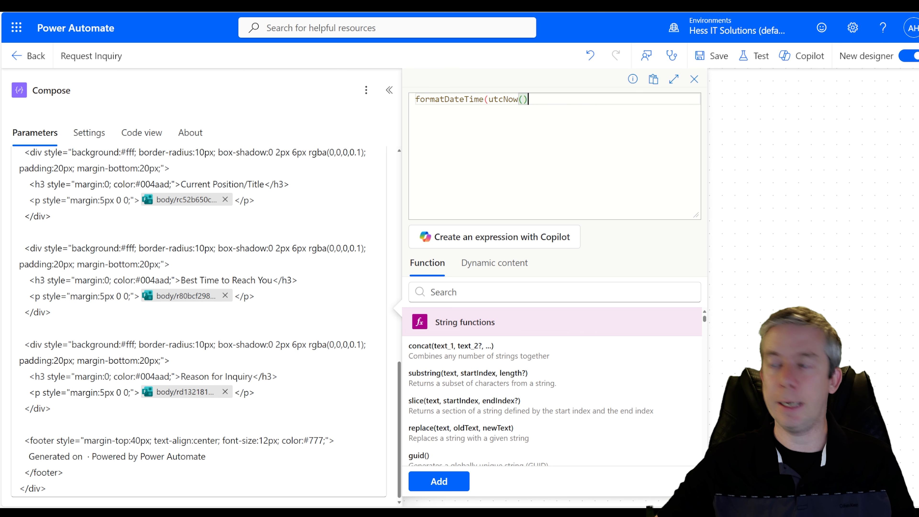
{"action": "type", "text": ","}
{"action": "type", "text": "'yyyy-"}
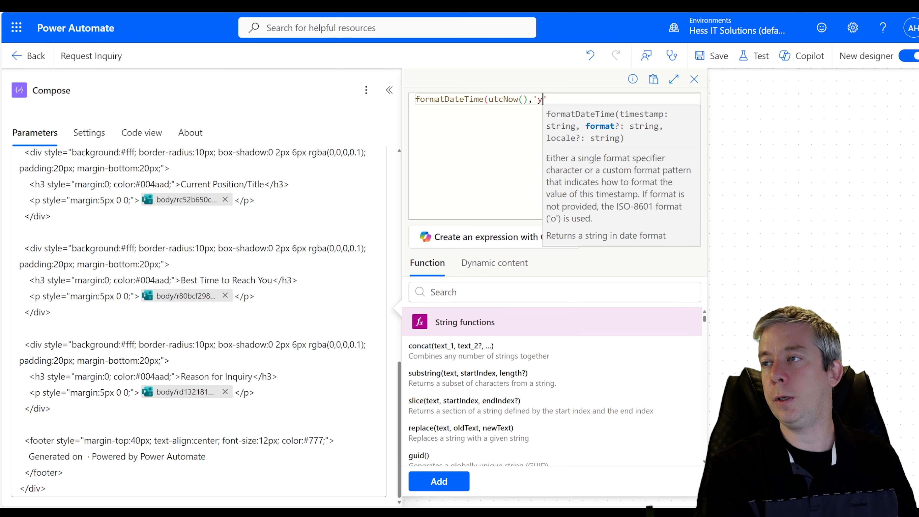
{"action": "type", "text": "MM-DD"}
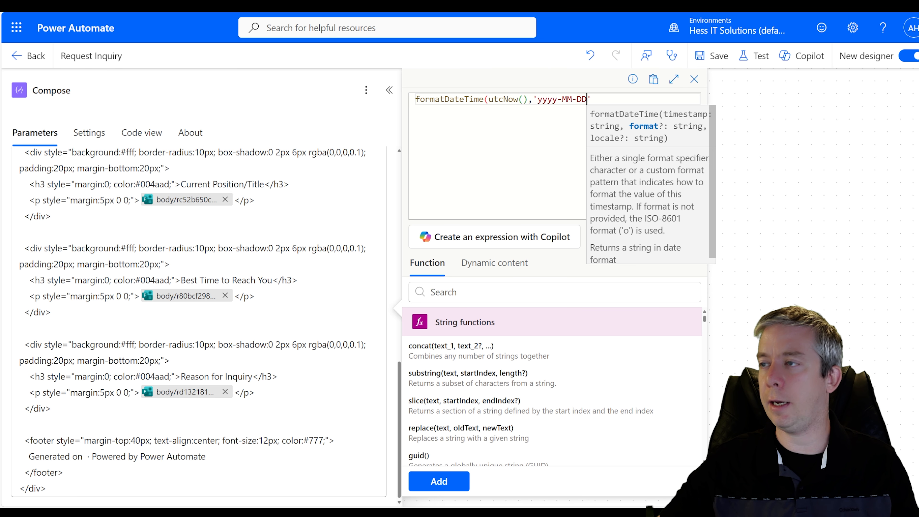
{"action": "key", "text": "Right"}
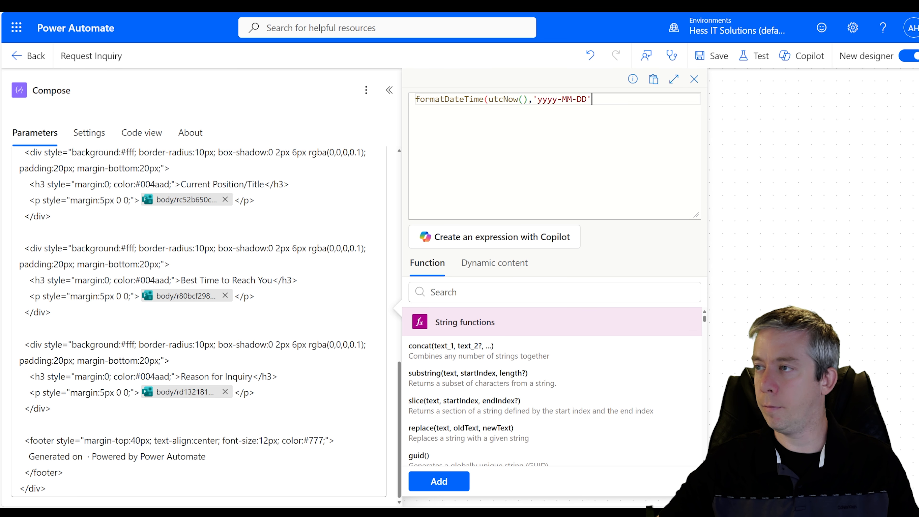
{"action": "type", "text": ")"}
{"action": "left_click", "coordinate": [439, 481]}
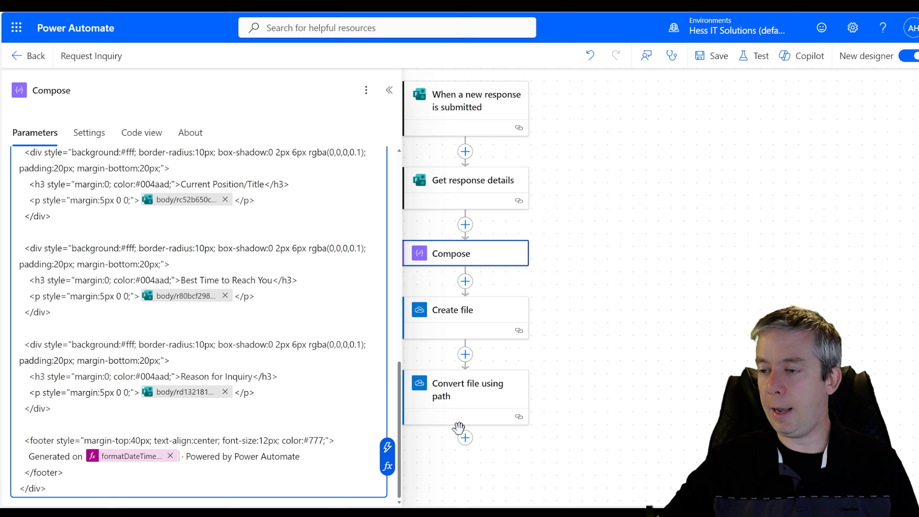
{"action": "left_click", "coordinate": [719, 56]}
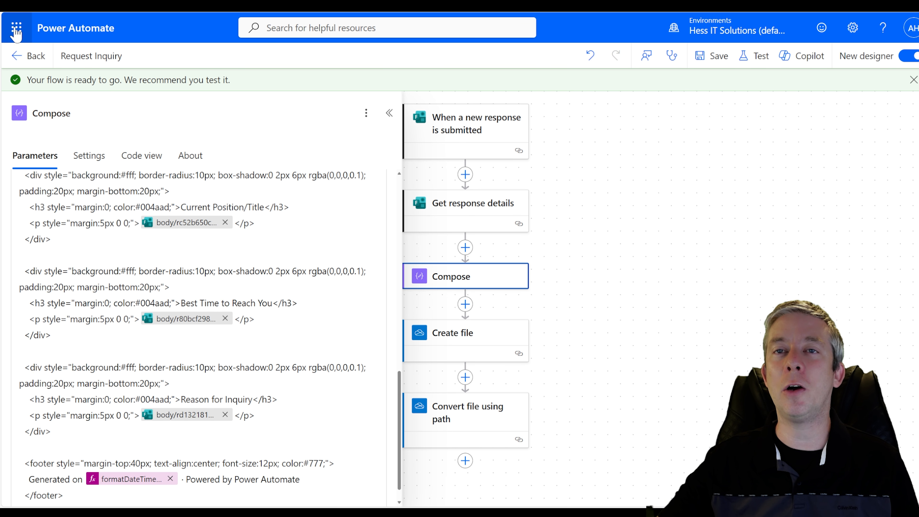
- Go from the app launcher to the CompanyAssets SharePoint site, zoom to 175%, and open Site contents
{"action": "left_click", "coordinate": [16, 28]}
{"action": "left_click", "coordinate": [156, 167]}
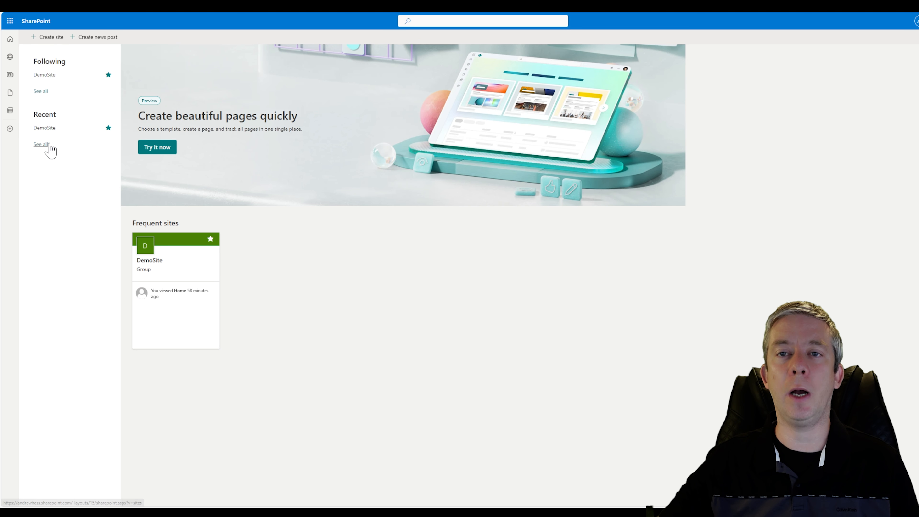
{"action": "left_click", "coordinate": [42, 144]}
{"action": "left_click", "coordinate": [372, 108]}
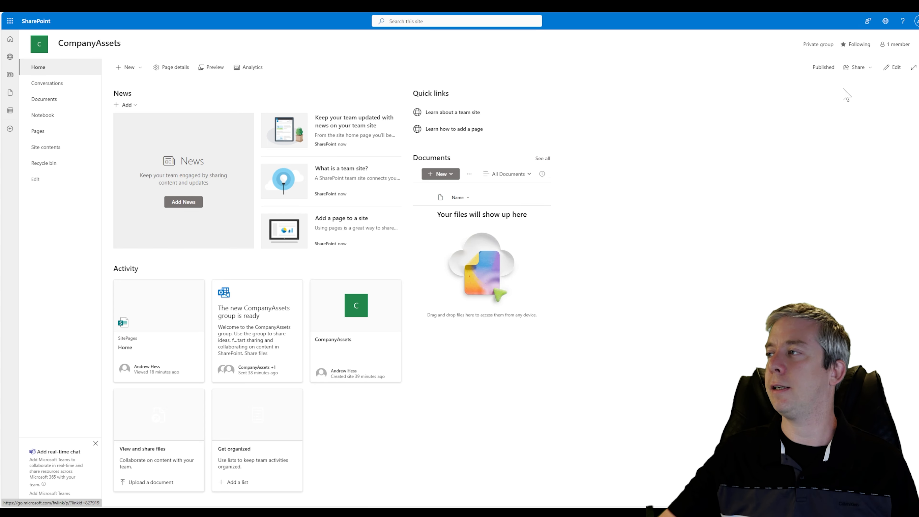
{"action": "key", "text": "ctrl+plus"}
{"action": "key", "text": "ctrl+plus"}
{"action": "key", "text": "ctrl+plus"}
{"action": "key", "text": "ctrl+plus"}
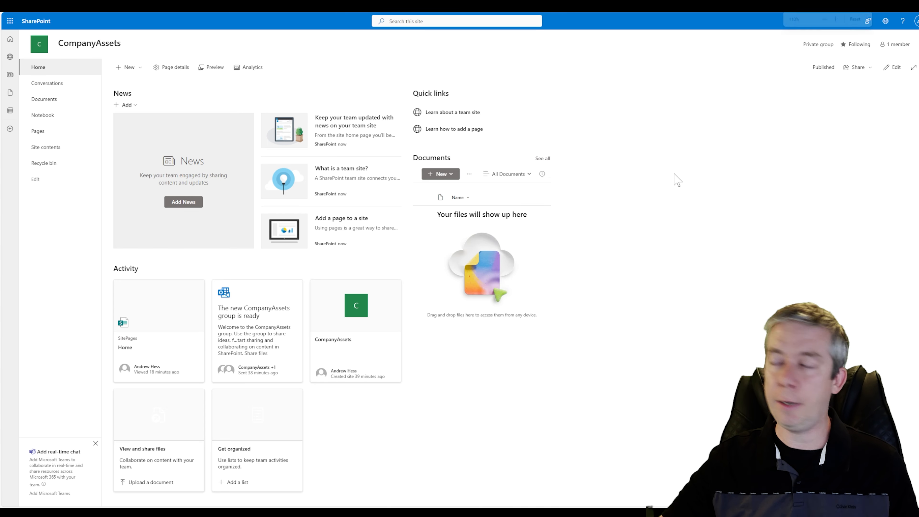
{"action": "left_click", "coordinate": [853, 29]}
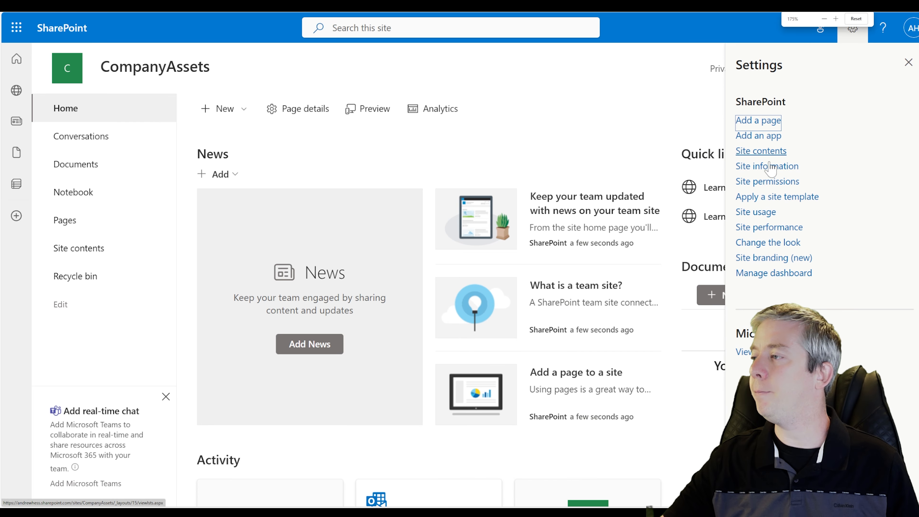
{"action": "left_click", "coordinate": [758, 154]}
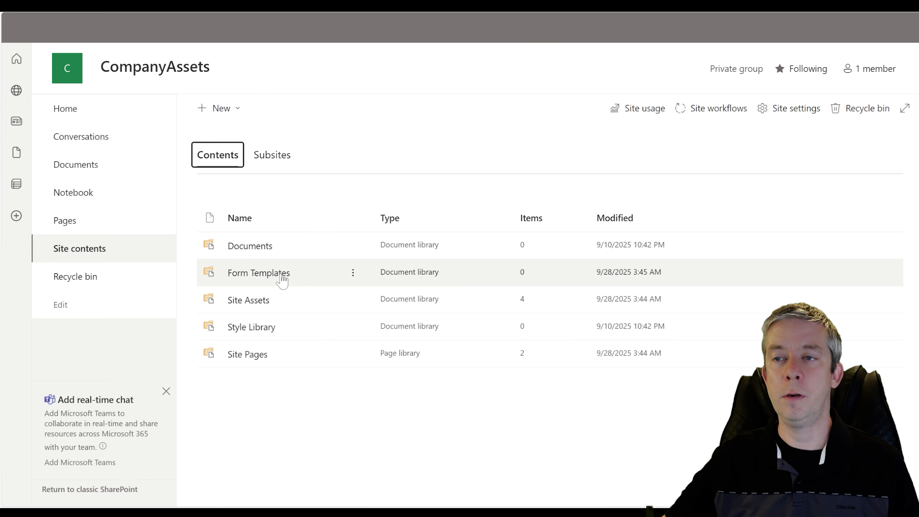
- Create a red folder named CompanyBranding in the Site Assets library
{"action": "left_click", "coordinate": [255, 306]}
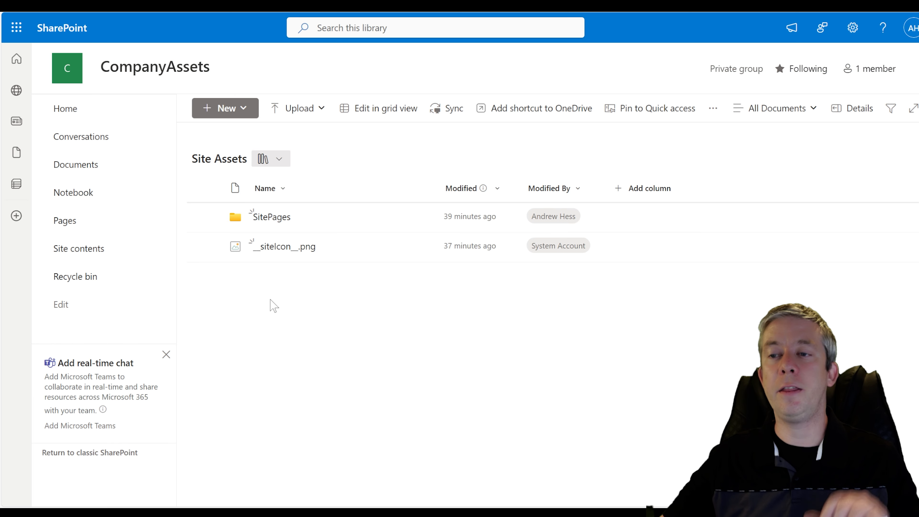
{"action": "left_click", "coordinate": [248, 115]}
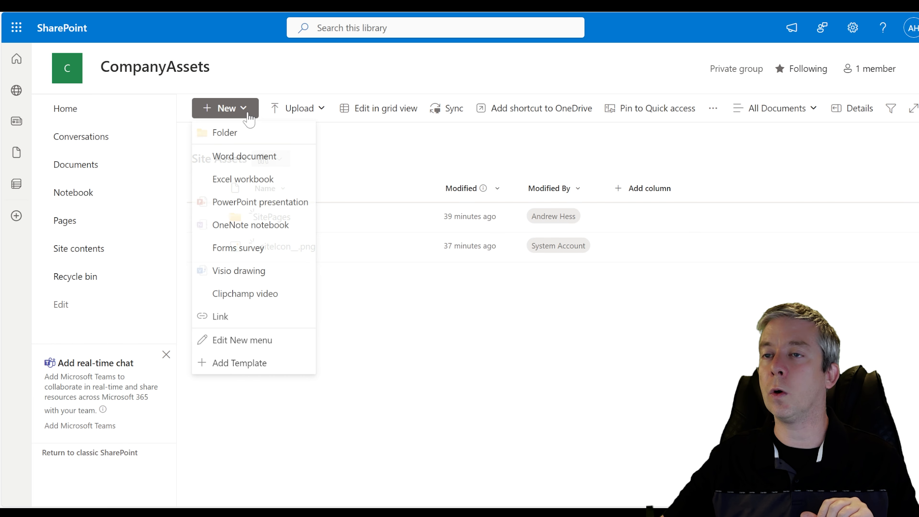
{"action": "left_click", "coordinate": [226, 133]}
{"action": "type", "text": "CompanyBranding"}
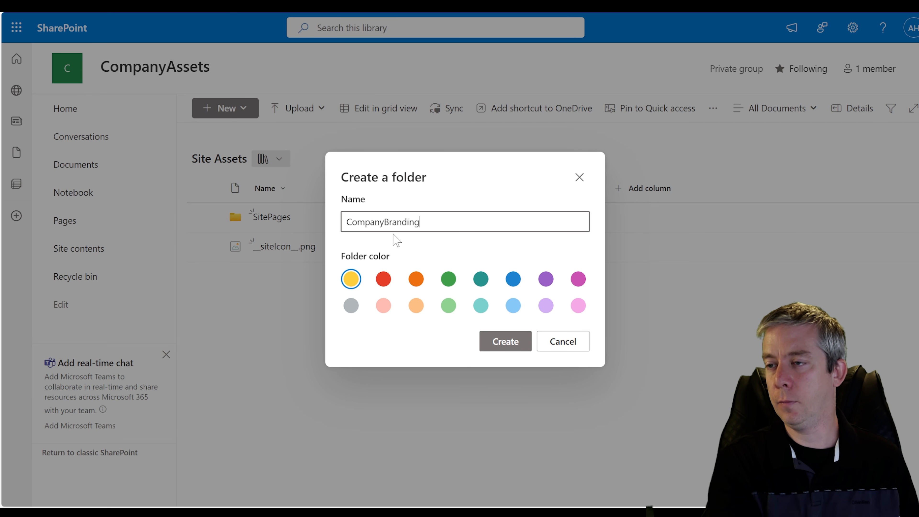
{"action": "left_click", "coordinate": [383, 279]}
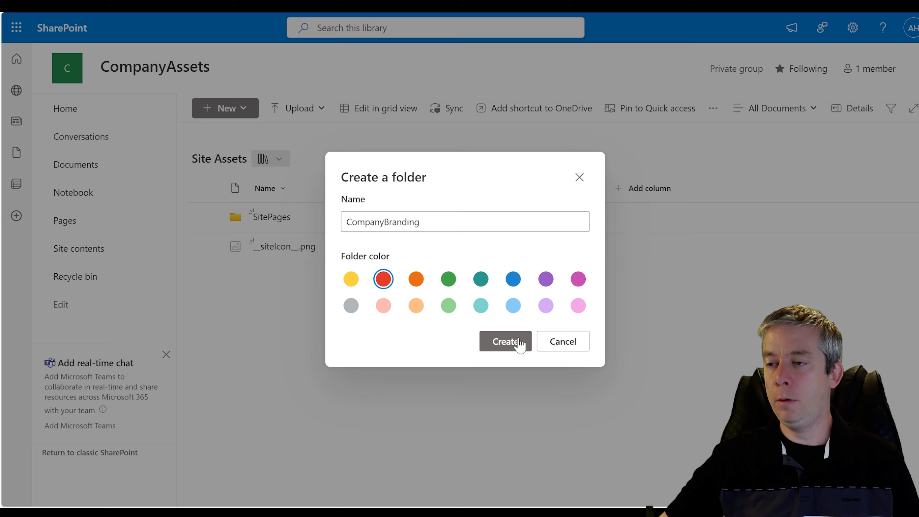
{"action": "left_click", "coordinate": [509, 344]}
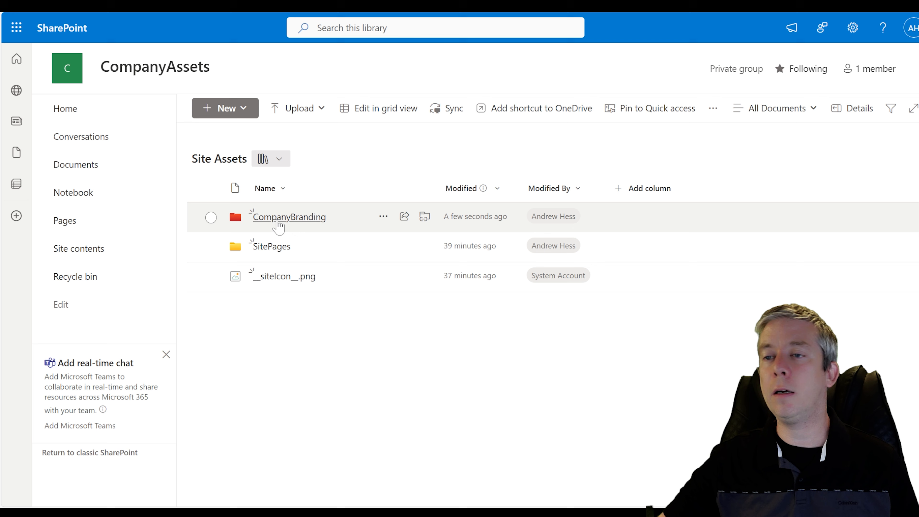
- Upload thumbsup_robot.png into CompanyBranding and preview it
{"action": "left_click", "coordinate": [274, 217]}
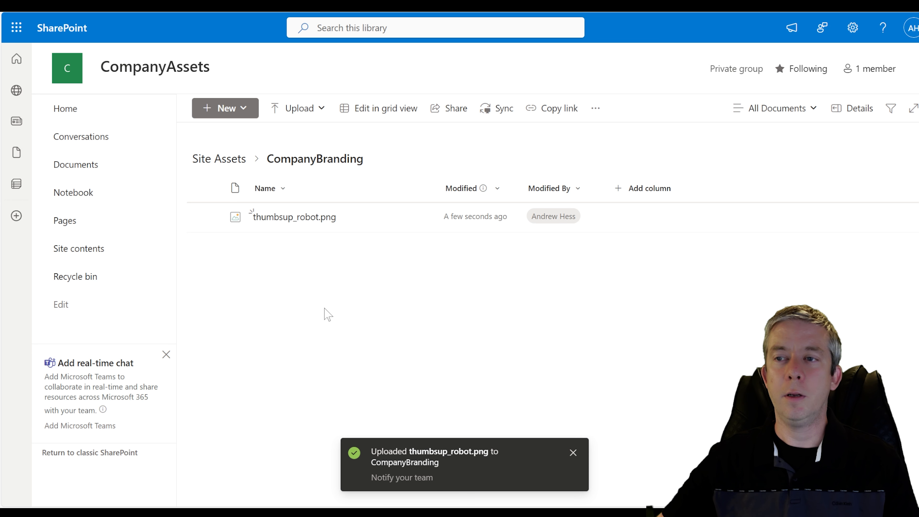
{"action": "left_click", "coordinate": [268, 217]}
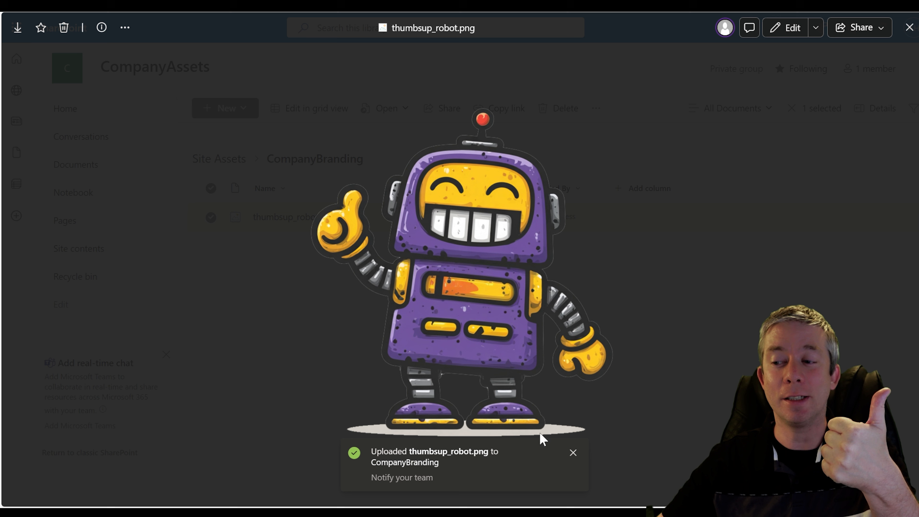
{"action": "left_click", "coordinate": [574, 453]}
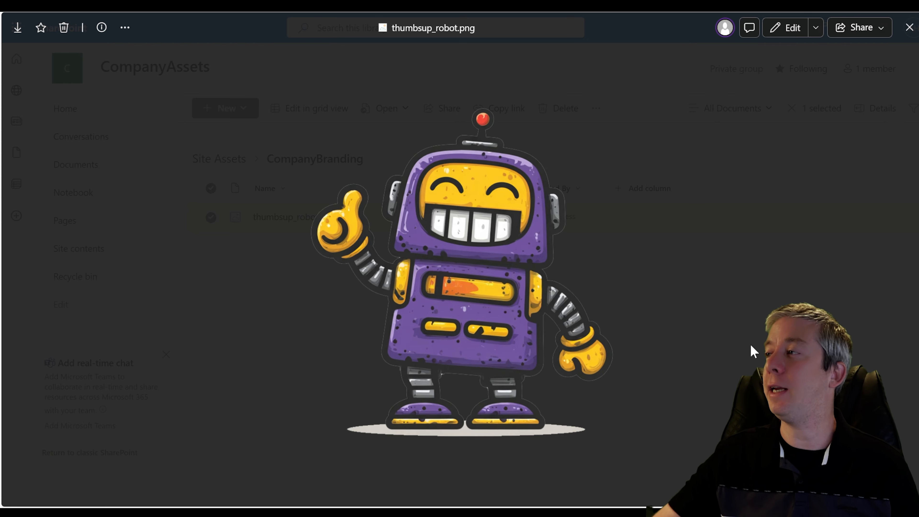
{"action": "left_click", "coordinate": [910, 27]}
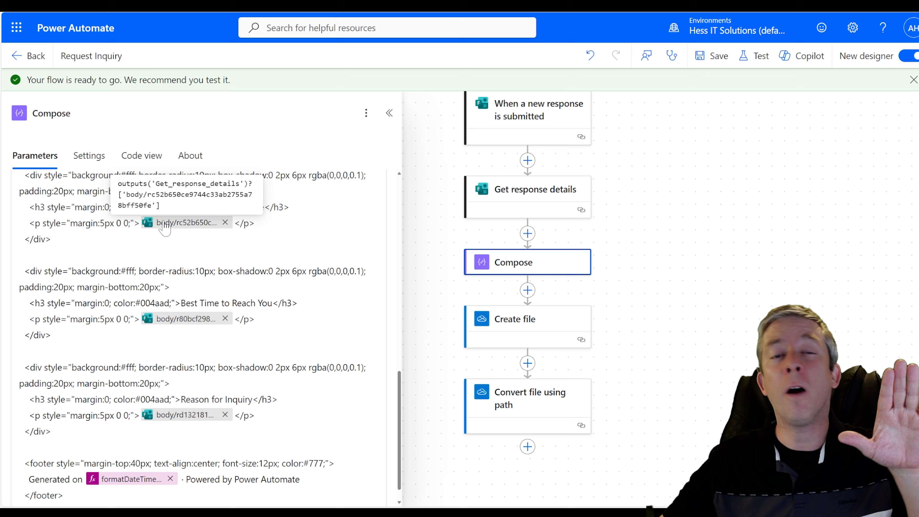
{"action": "scroll", "coordinate": [181, 325], "scroll_direction": "down", "scroll_amount": 2}
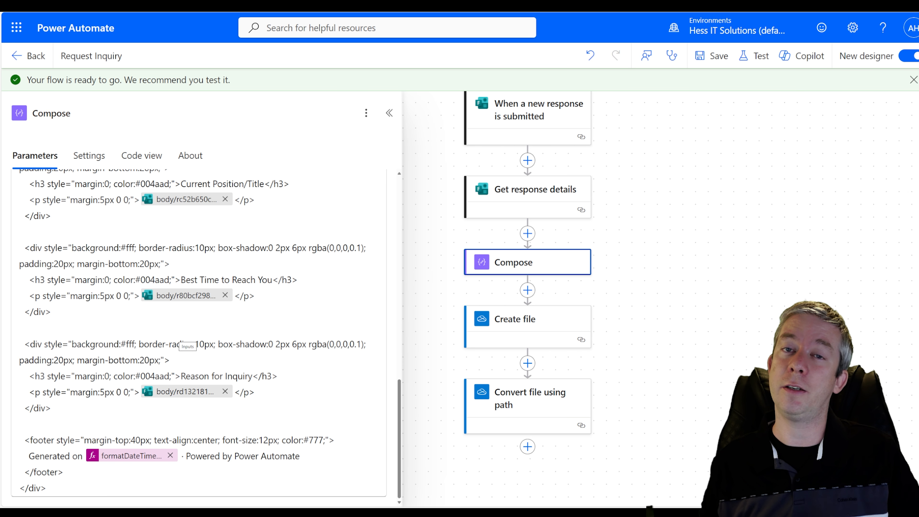
{"action": "key", "text": "alt+Tab"}
{"action": "type", "text": "Ok, I up"}
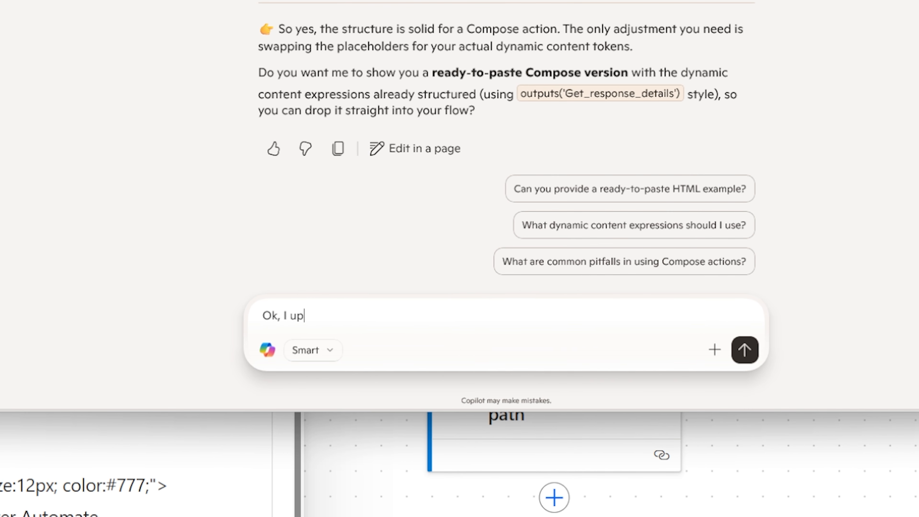
{"action": "type", "text": "loaded an ima"}
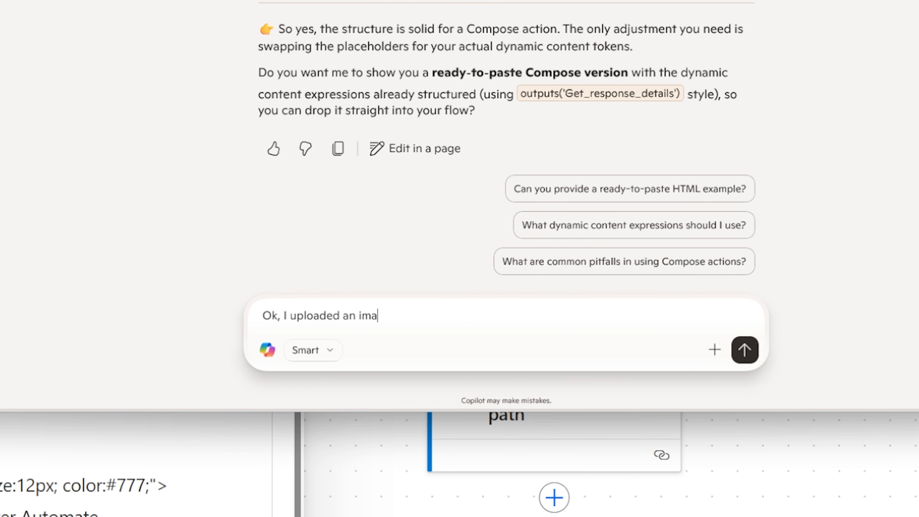
{"action": "type", "text": "ge to my SharePoint site "}
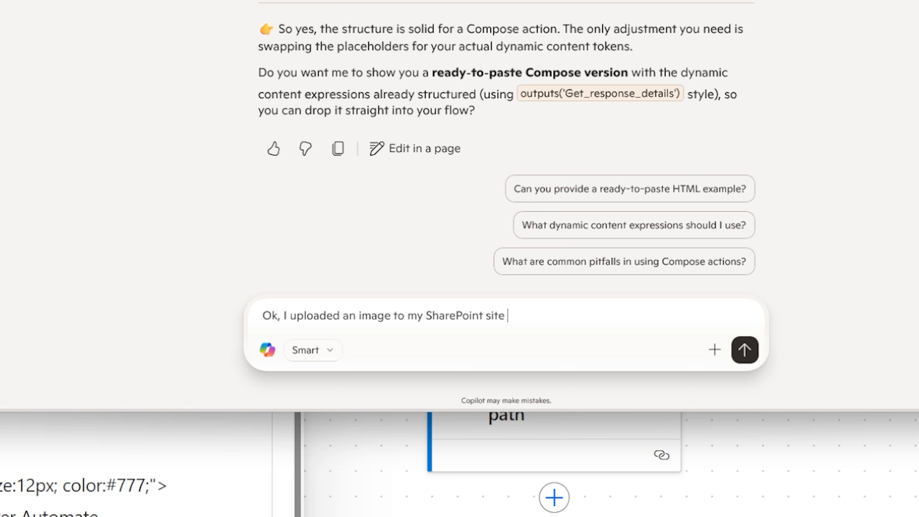
{"action": "type", "text": "in the site assets"}
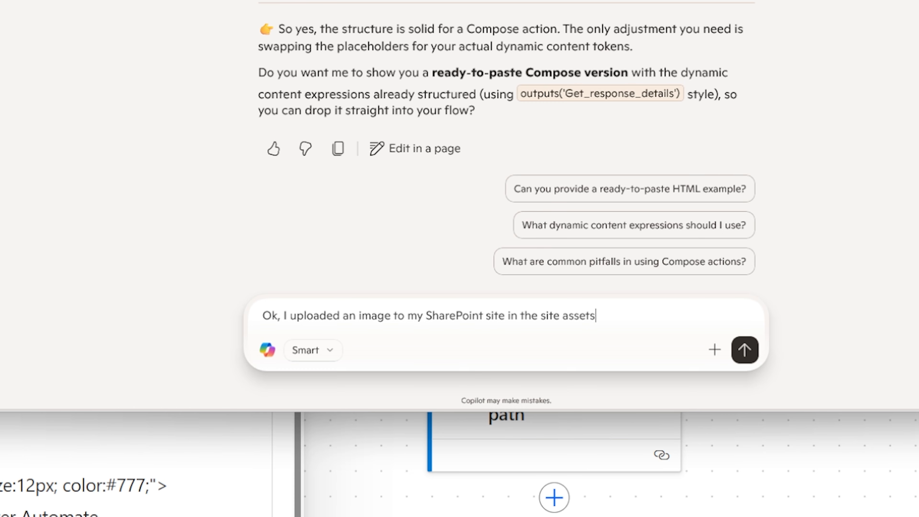
{"action": "type", "text": " library"}
{"action": "type", "text": ", I want to use this"}
{"action": "type", "text": " image "}
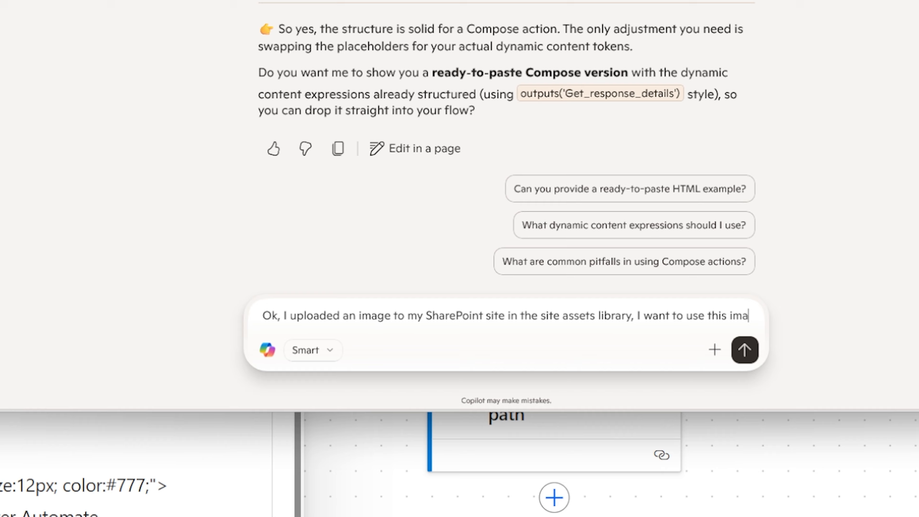
{"action": "type", "text": "for branding in my"}
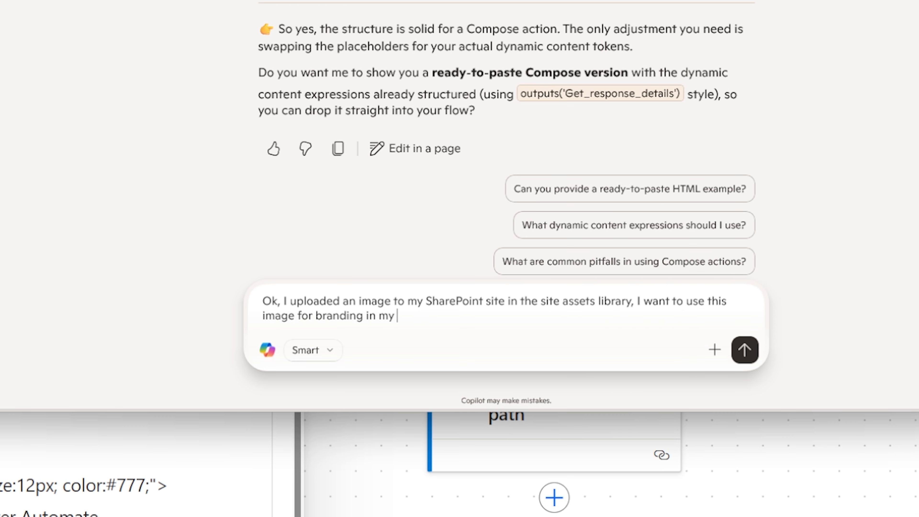
{"action": "type", "text": " document. Here is the"}
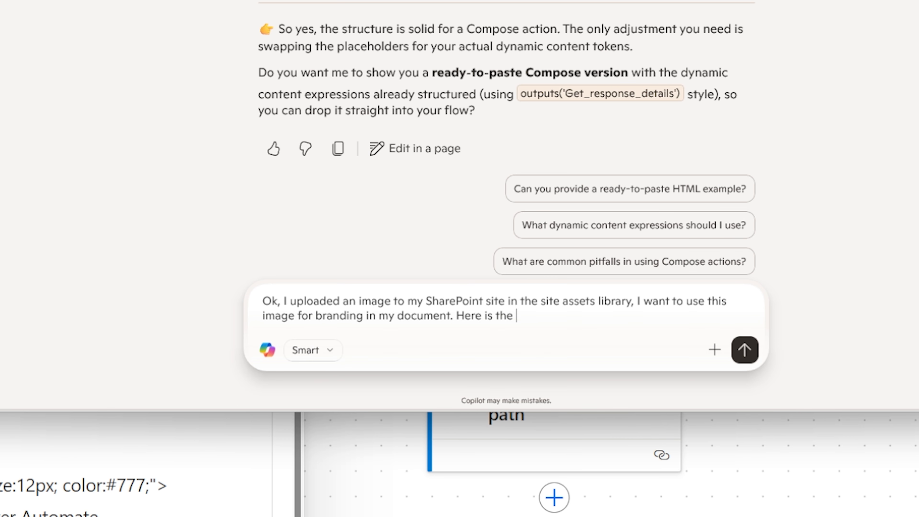
{"action": "type", "text": " link to my image."}
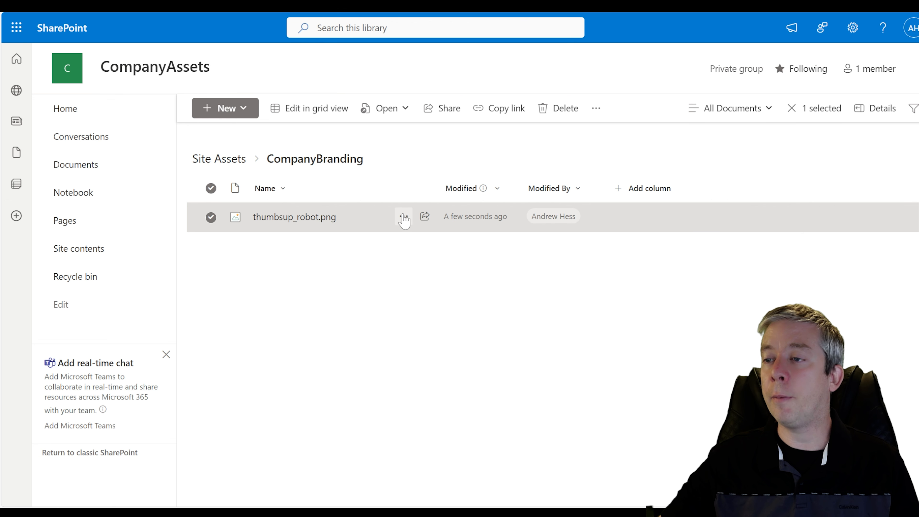
- Copy thumbsup_robot.png's direct link from its Details pane and return to the Copilot chat
{"action": "left_click", "coordinate": [404, 217]}
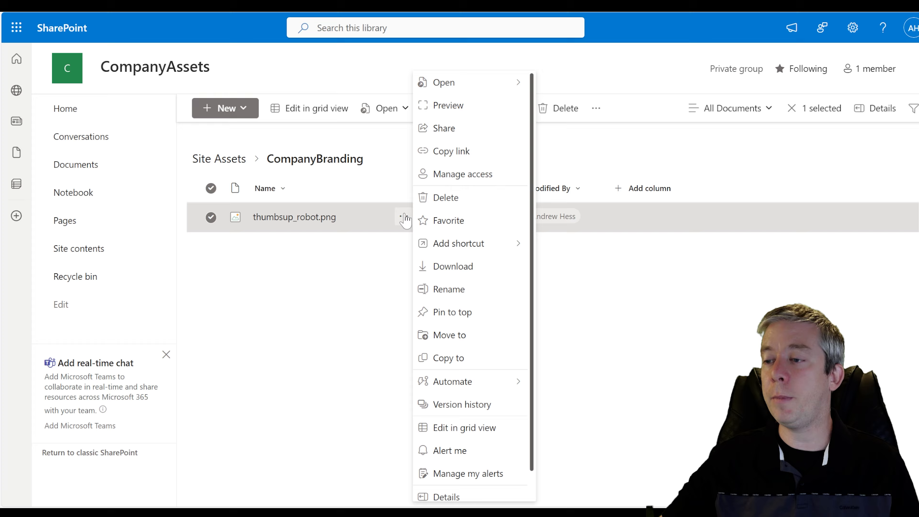
{"action": "left_click", "coordinate": [349, 267]}
{"action": "left_click", "coordinate": [211, 217]}
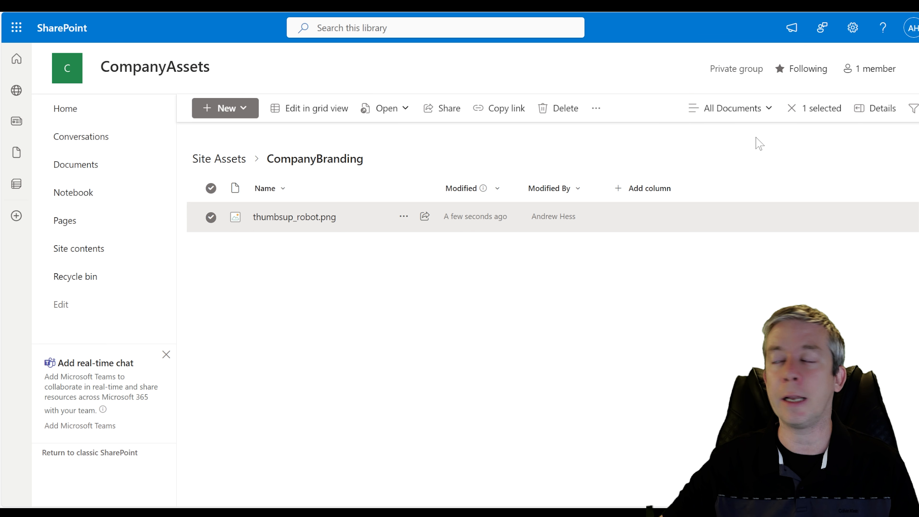
{"action": "left_click", "coordinate": [860, 109]}
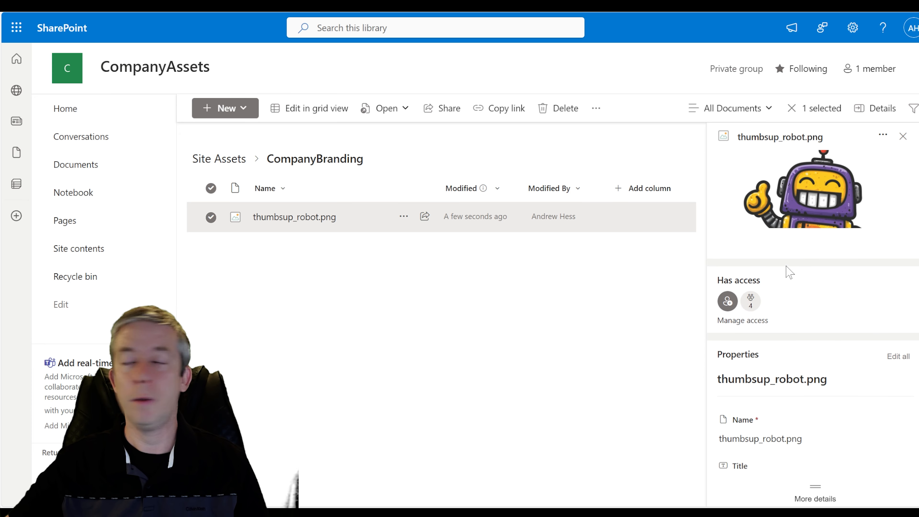
{"action": "scroll", "coordinate": [785, 267], "scroll_direction": "down", "scroll_amount": 7}
{"action": "scroll", "coordinate": [805, 326], "scroll_direction": "down", "scroll_amount": 6}
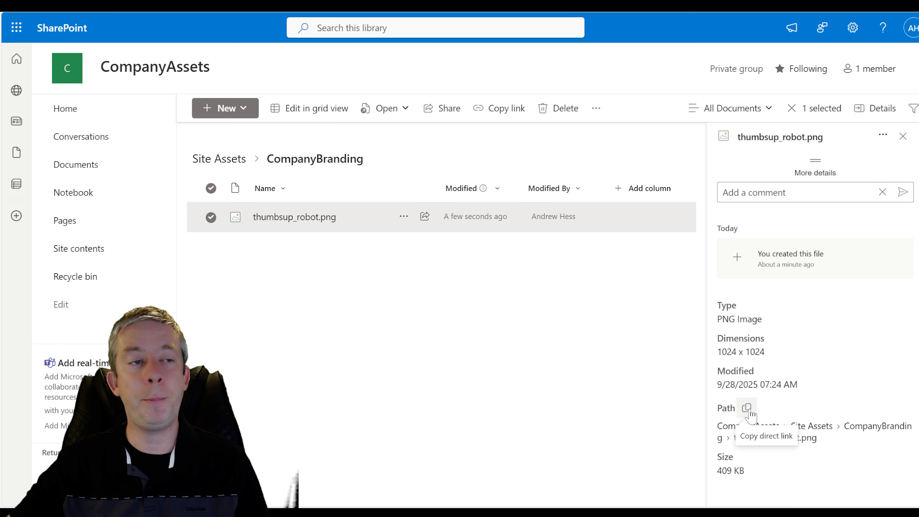
{"action": "left_click", "coordinate": [746, 409]}
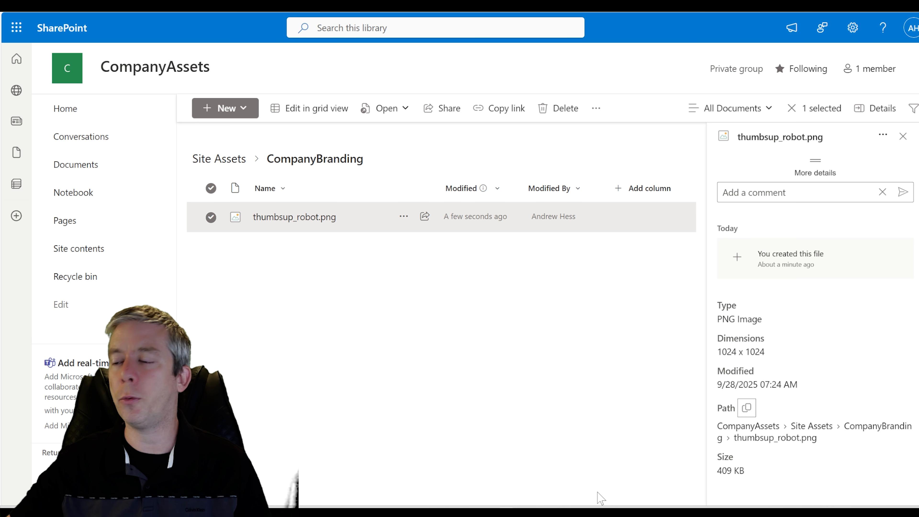
{"action": "left_click", "coordinate": [522, 500]}
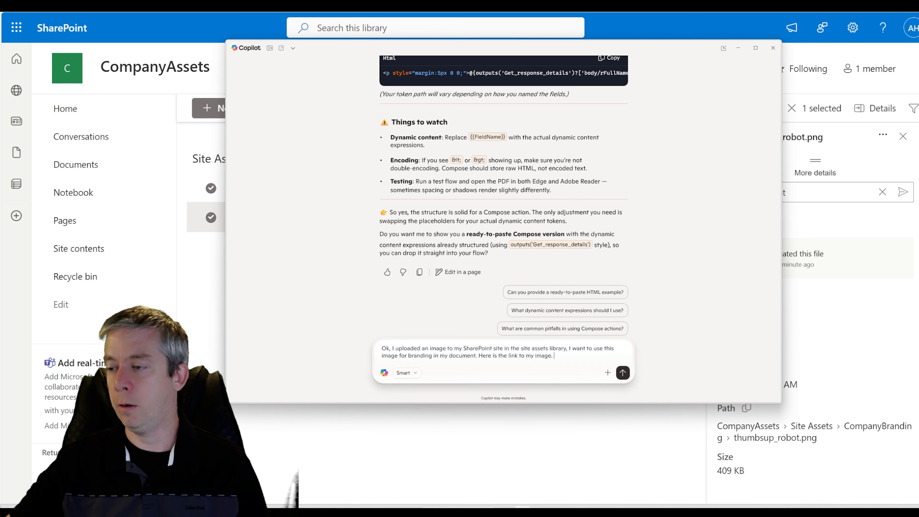
- Paste the image link into the Copilot draft with 'Remember Power Automate prefers images in base64 format.'
{"action": "key", "text": "ctrl+v"}
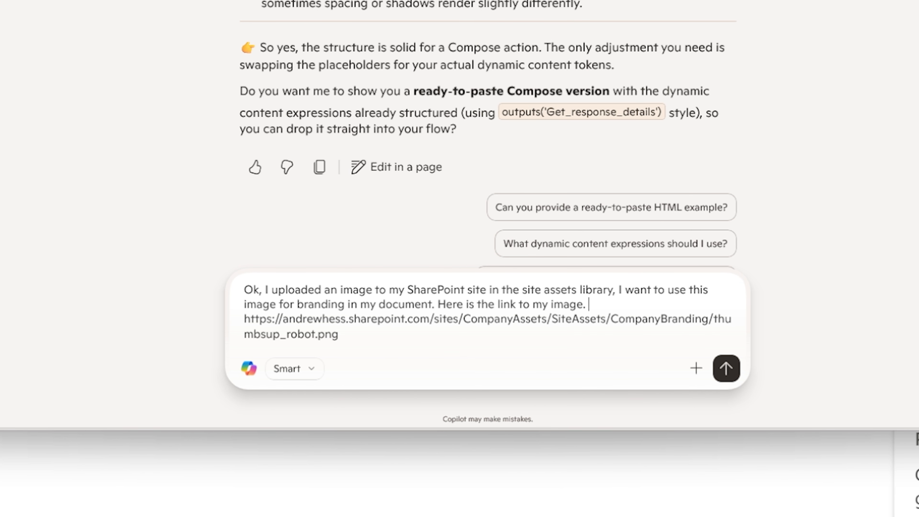
{"action": "type", "text": "Reme"}
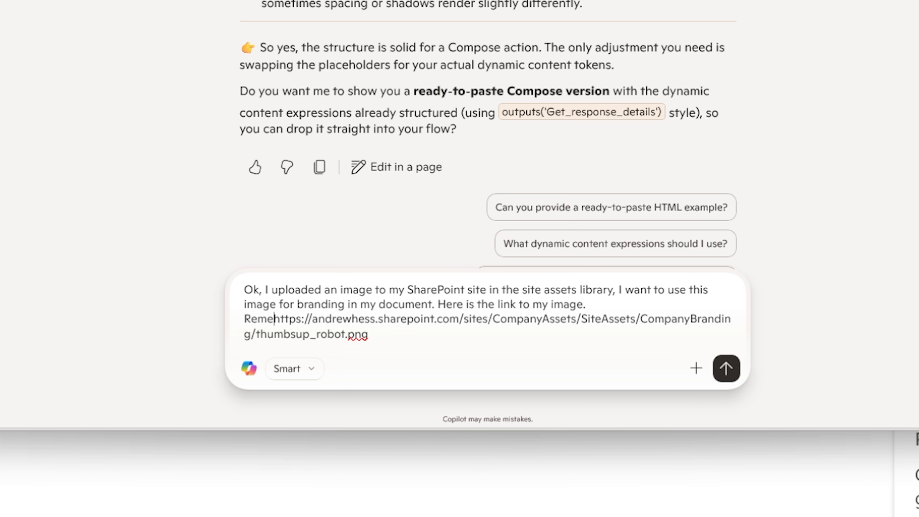
{"action": "type", "text": "mber Power A"}
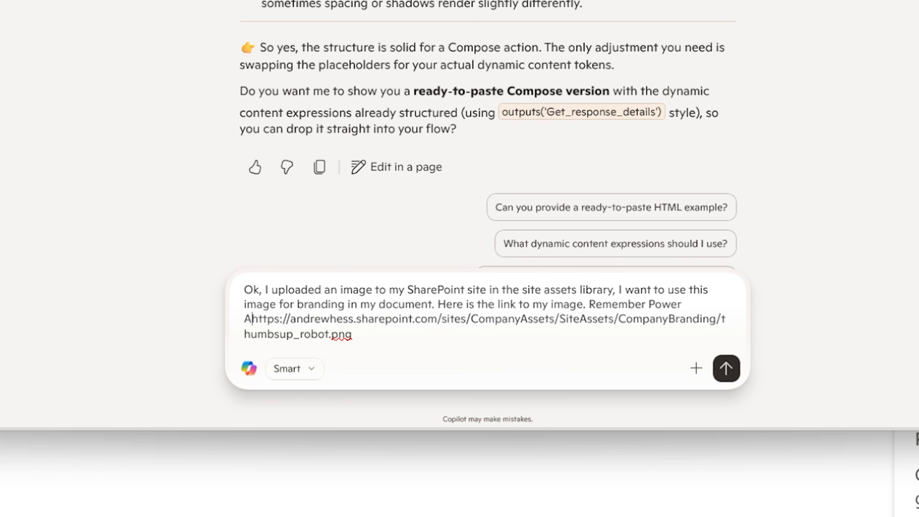
{"action": "type", "text": "uttomate"}
{"action": "key", "text": "BackSpace"}
{"action": "key", "text": "BackSpace"}
{"action": "key", "text": "BackSpace"}
{"action": "key", "text": "BackSpace"}
{"action": "key", "text": "BackSpace"}
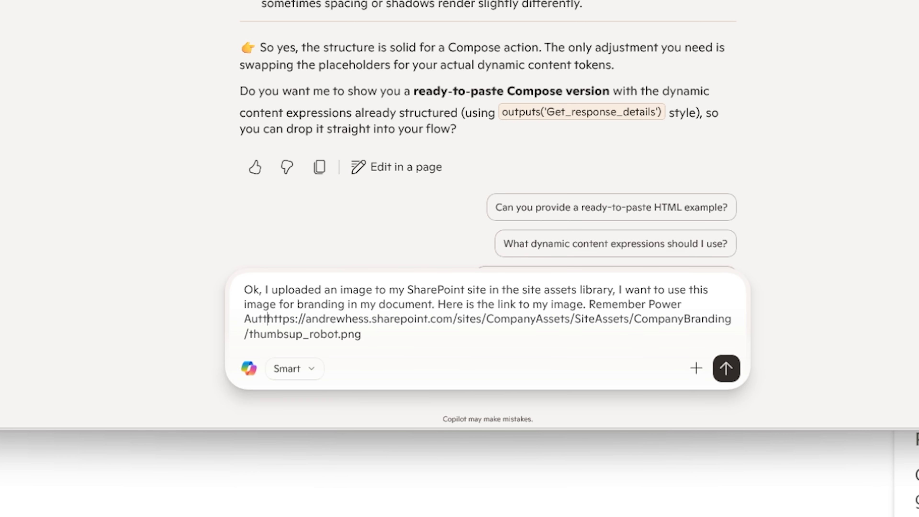
{"action": "key", "text": "BackSpace"}
{"action": "type", "text": "omate prefers"}
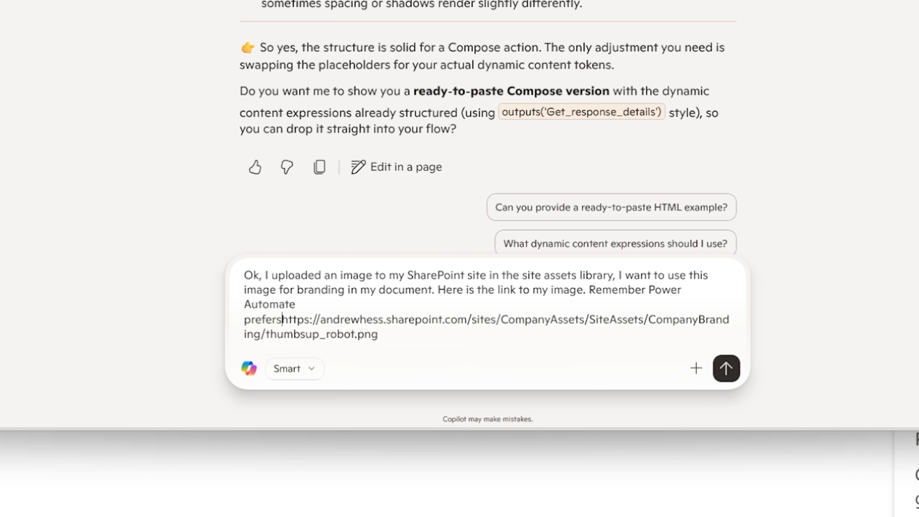
{"action": "type", "text": " images in b"}
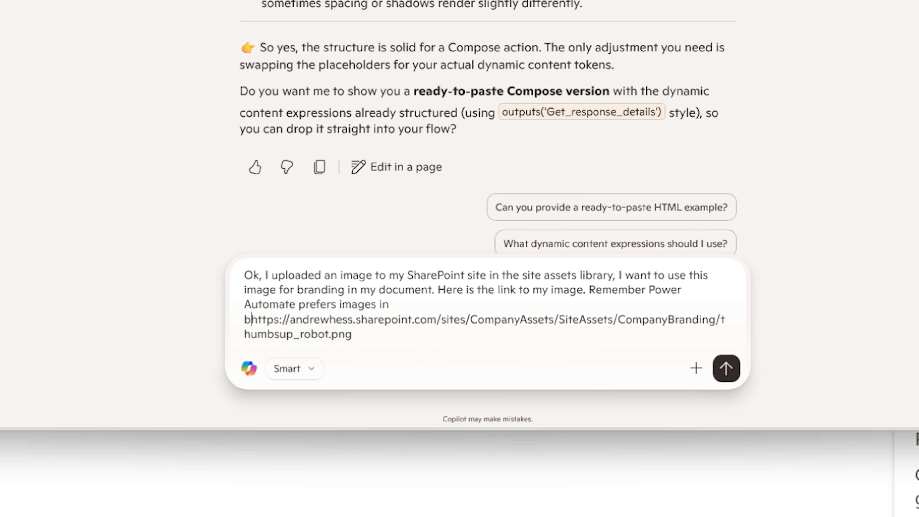
{"action": "type", "text": "ase64."}
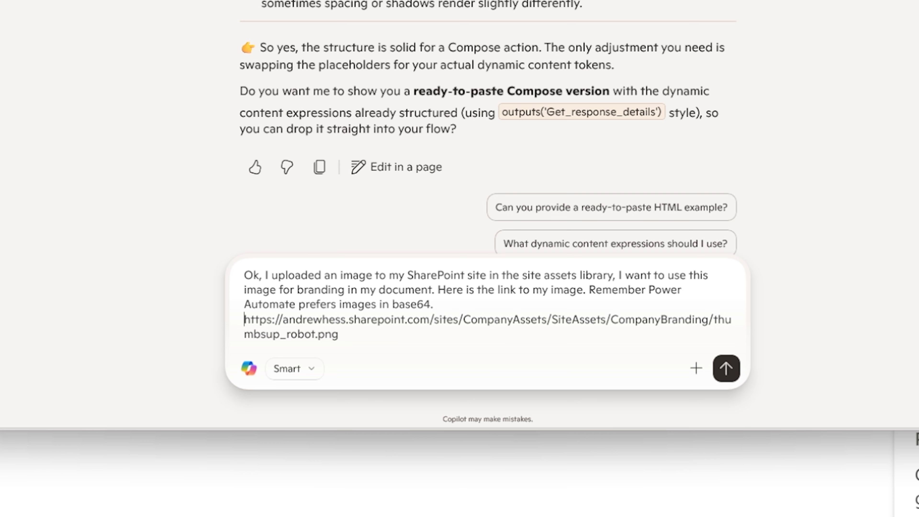
{"action": "key", "text": "BackSpace"}
{"action": "key", "text": "BackSpace"}
{"action": "type", "text": "format."}
{"action": "key", "text": "shift+Return"}
- Send the branding-image message, then ask Copilot 'Can you add this to our entire HTML we had before?'
{"action": "left_click", "coordinate": [727, 368]}
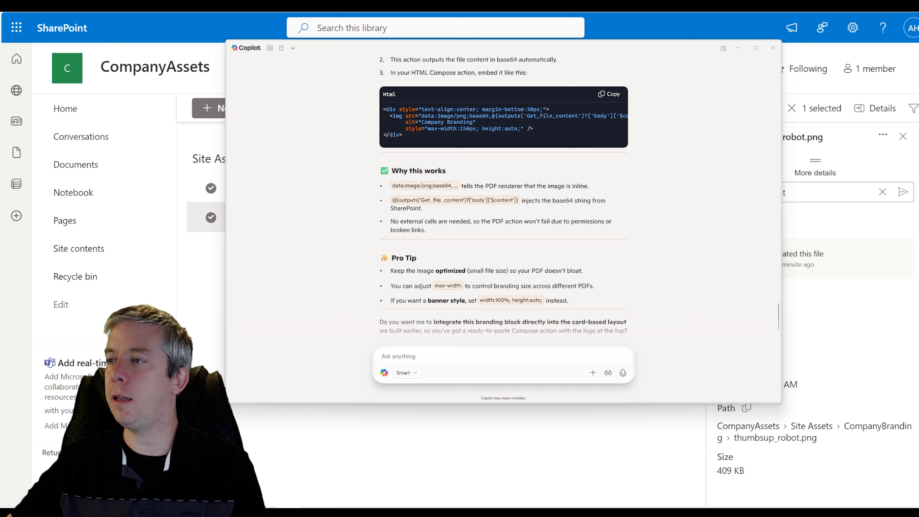
{"action": "scroll", "coordinate": [458, 273], "scroll_direction": "up", "scroll_amount": 6}
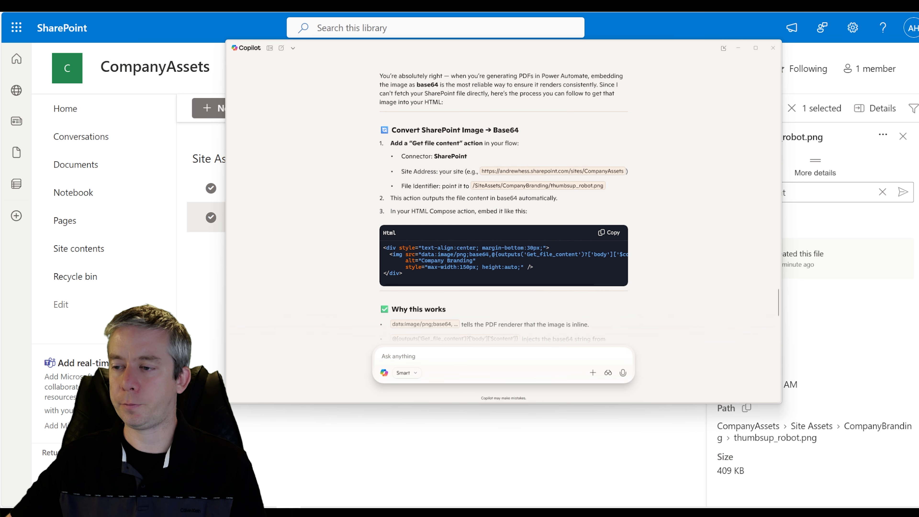
{"action": "type", "text": "Can"}
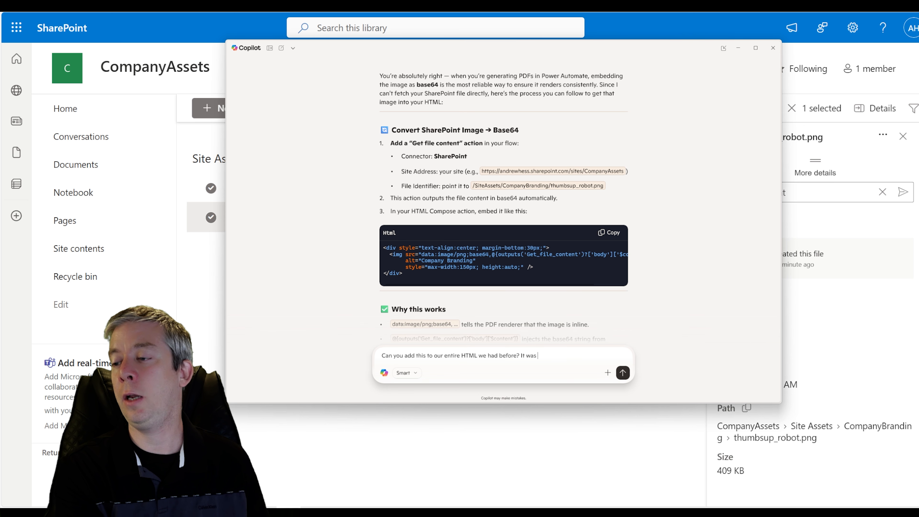
{"action": "key", "text": "Return"}
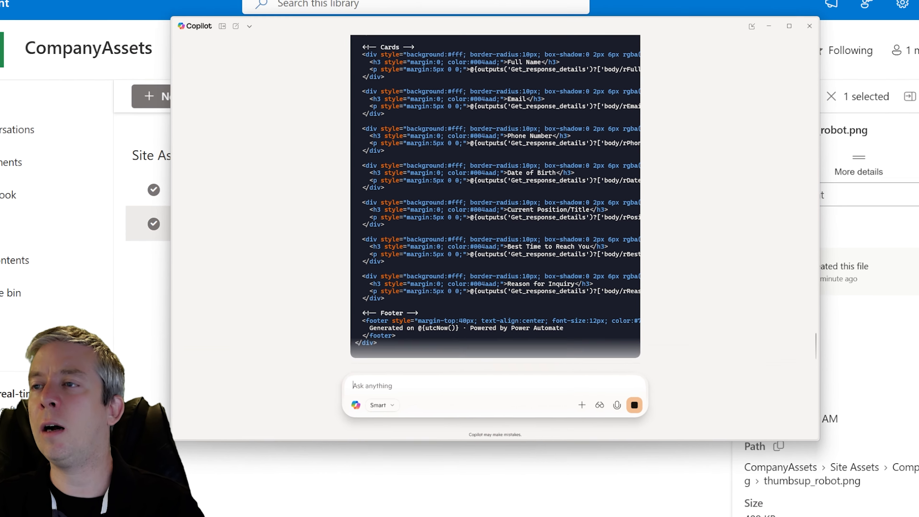
- Ask Copilot 'Let's put the branding image on the top right' and review the revised HTML
{"action": "scroll", "coordinate": [495, 203], "scroll_direction": "up", "scroll_amount": 5}
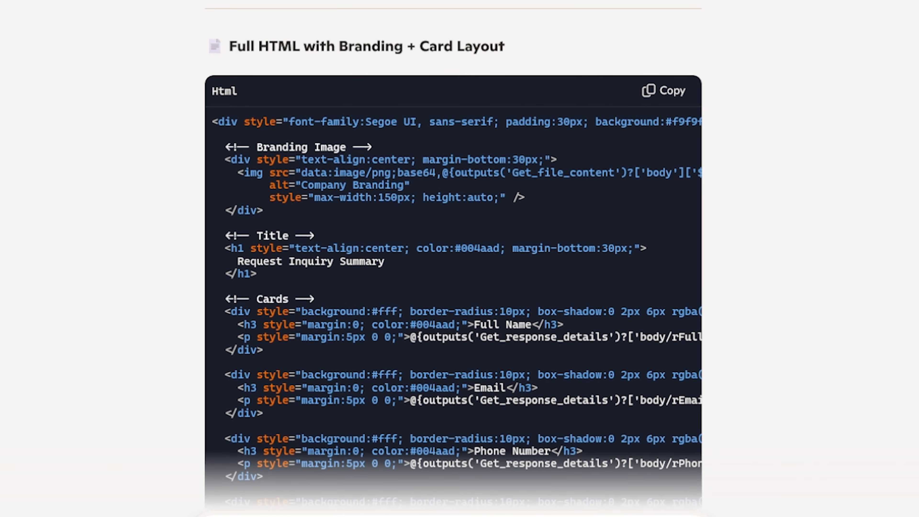
{"action": "type", "text": "Let's "}
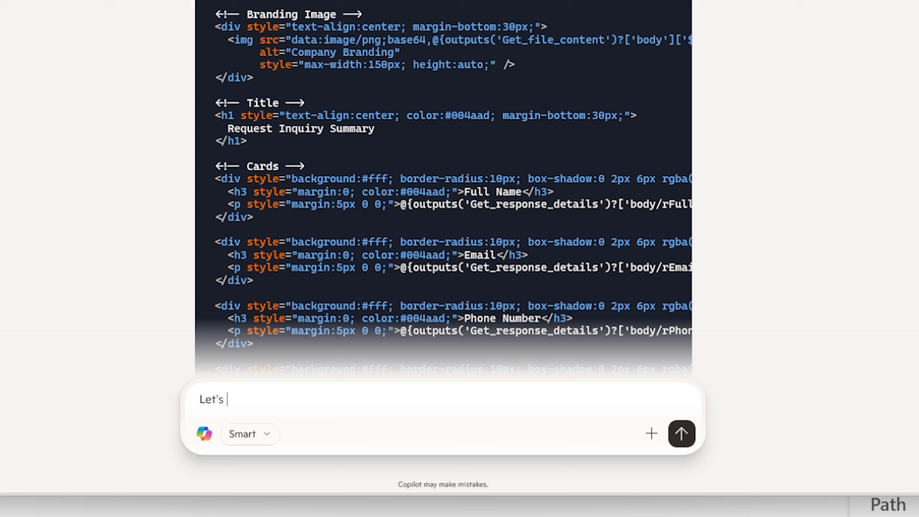
{"action": "type", "text": "put the branding imag"}
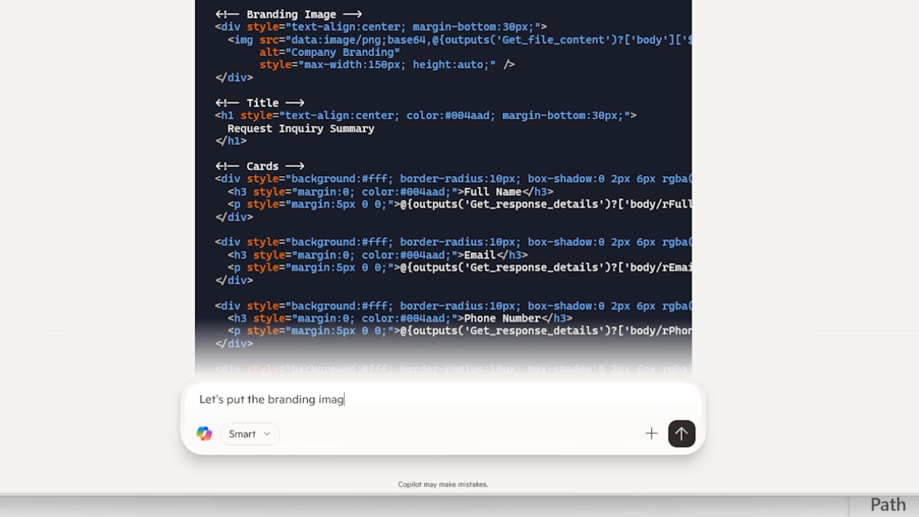
{"action": "type", "text": "e on the top right"}
{"action": "key", "text": "Return"}
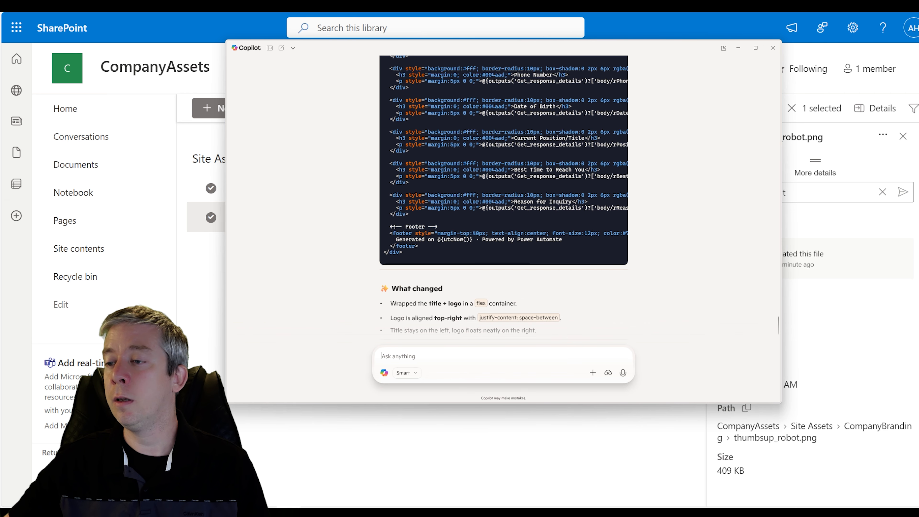
{"action": "scroll", "coordinate": [504, 203], "scroll_direction": "up", "scroll_amount": 4}
{"action": "scroll", "coordinate": [609, 130], "scroll_direction": "up", "scroll_amount": 2}
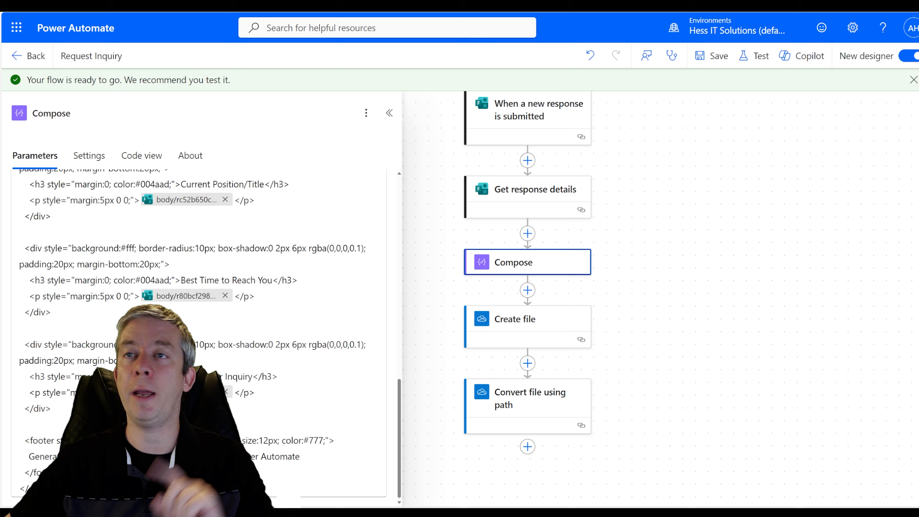
- Replace the Compose h1 title block with Copilot's header holding the title and base64 branding image
{"action": "scroll", "coordinate": [297, 315], "scroll_direction": "up", "scroll_amount": 2}
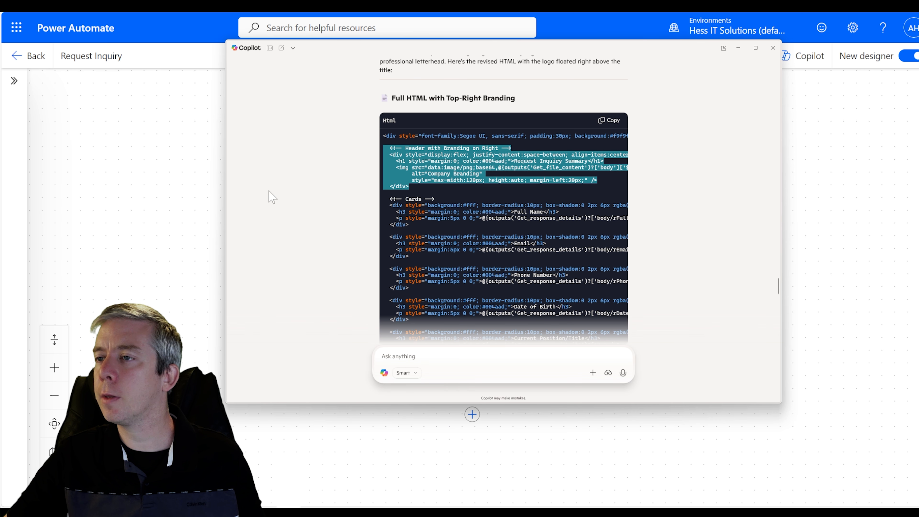
{"action": "left_click", "coordinate": [153, 248]}
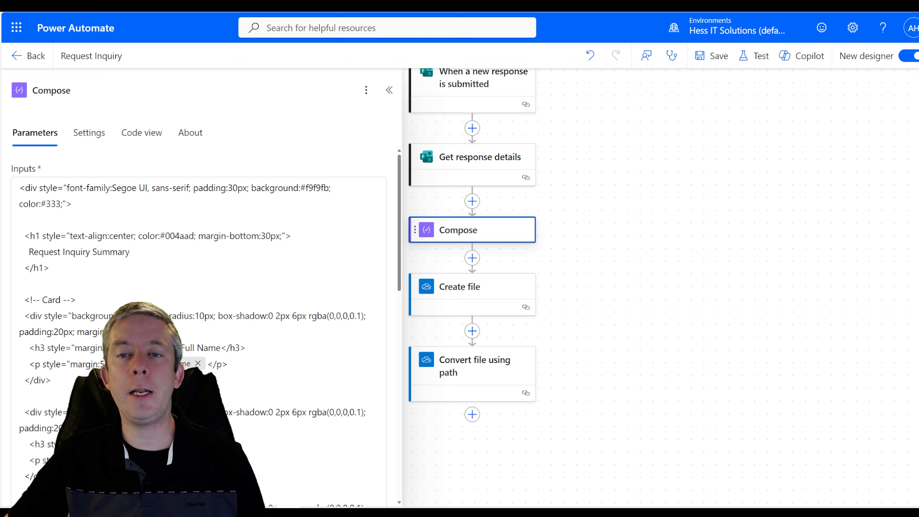
{"action": "left_click_drag", "start_coordinate": [49, 268], "coordinate": [19, 236]}
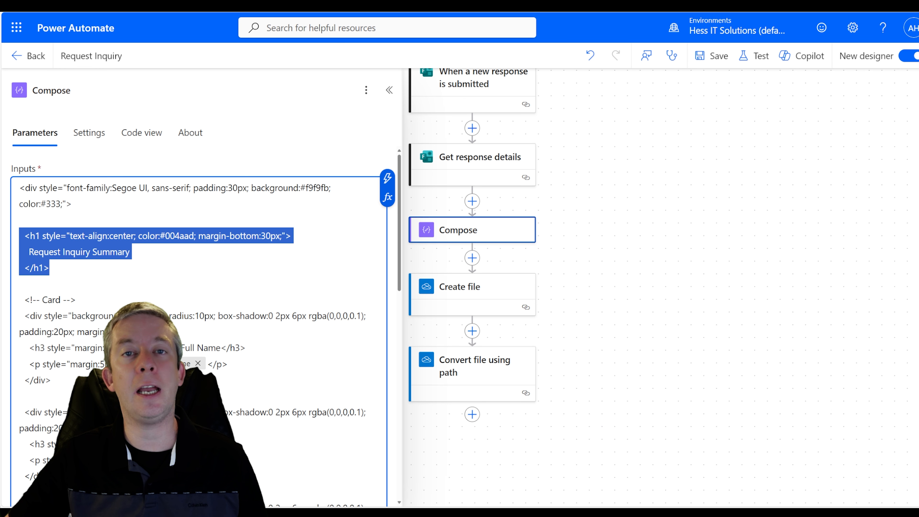
{"action": "key", "text": "ctrl+v"}
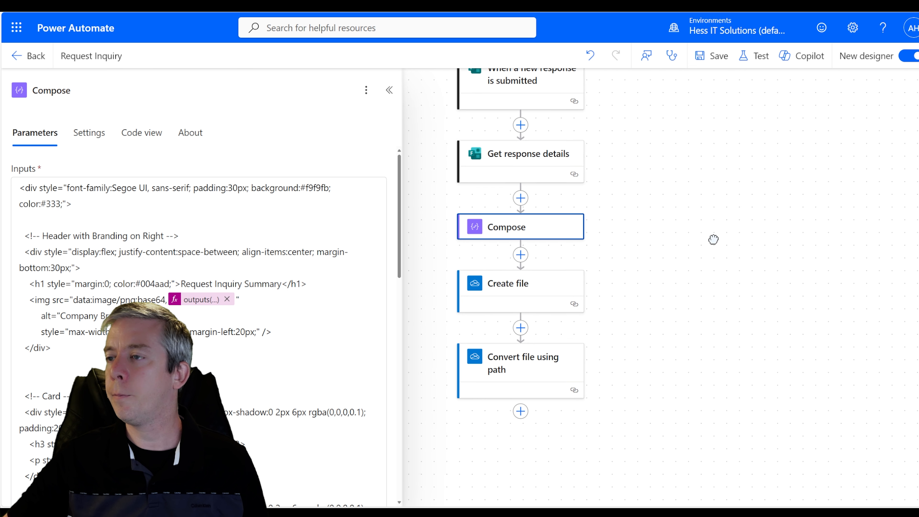
- Insert SharePoint's Get file content using path action after Get response details
{"action": "left_click", "coordinate": [522, 198]}
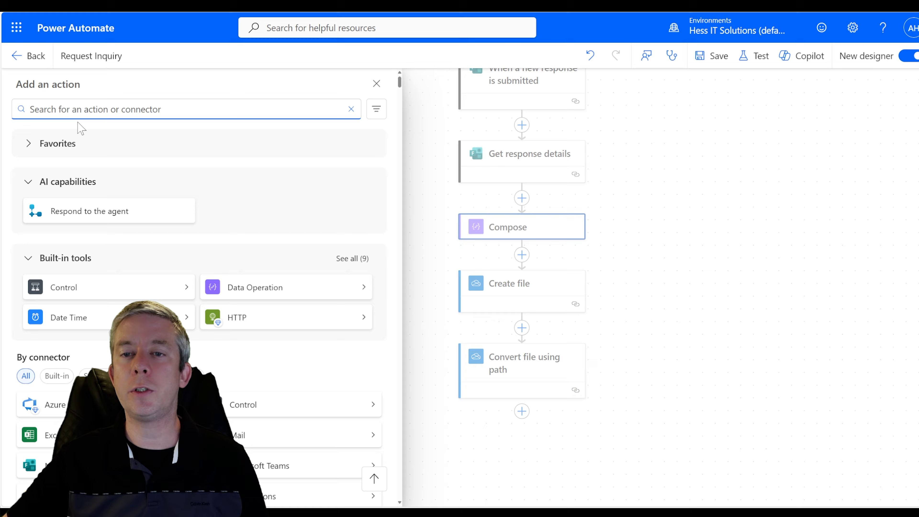
{"action": "type", "text": "sharepoint"}
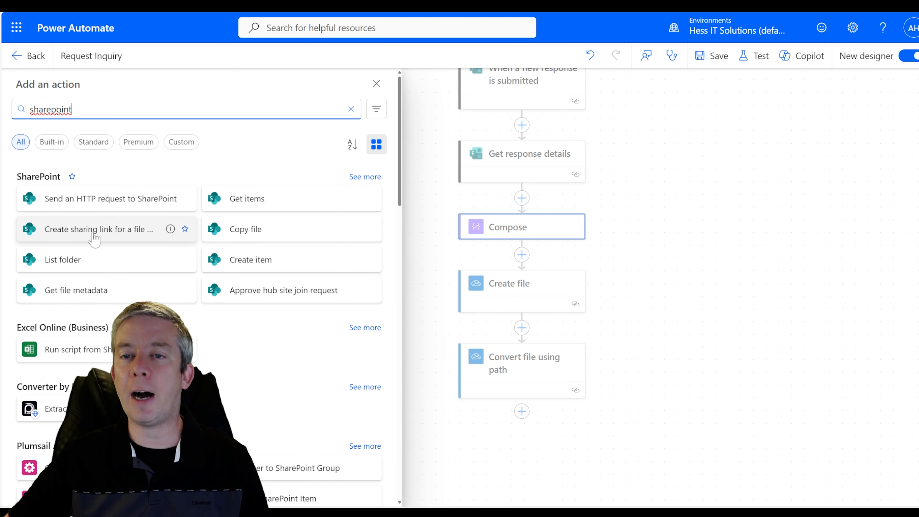
{"action": "double_click", "coordinate": [50, 109]}
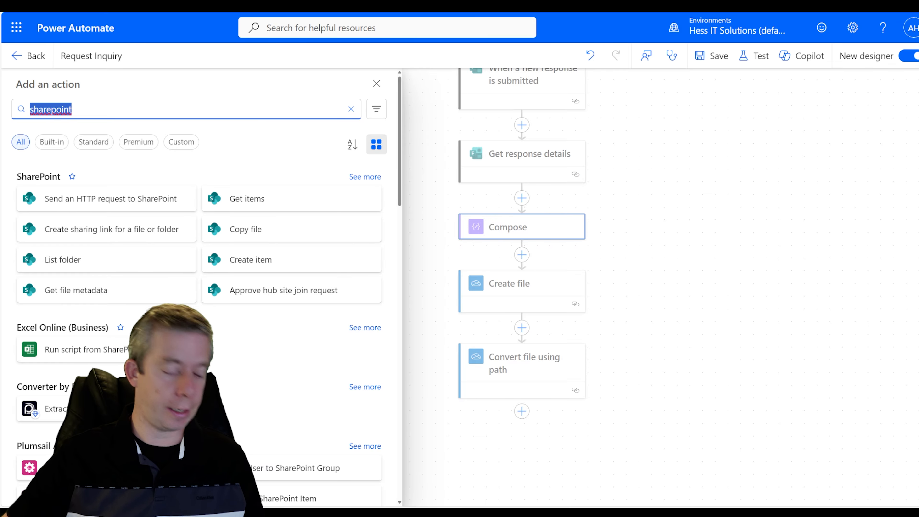
{"action": "type", "text": "get file"}
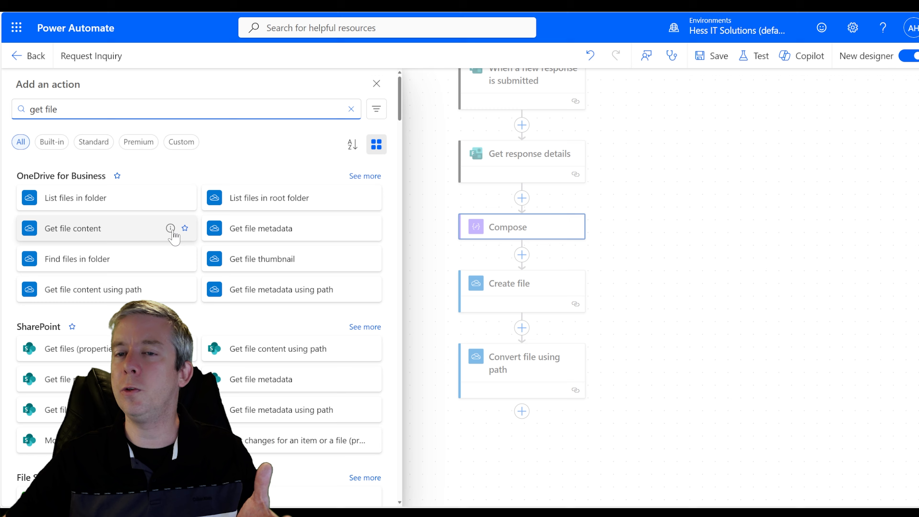
{"action": "scroll", "coordinate": [174, 235], "scroll_direction": "down", "scroll_amount": 3}
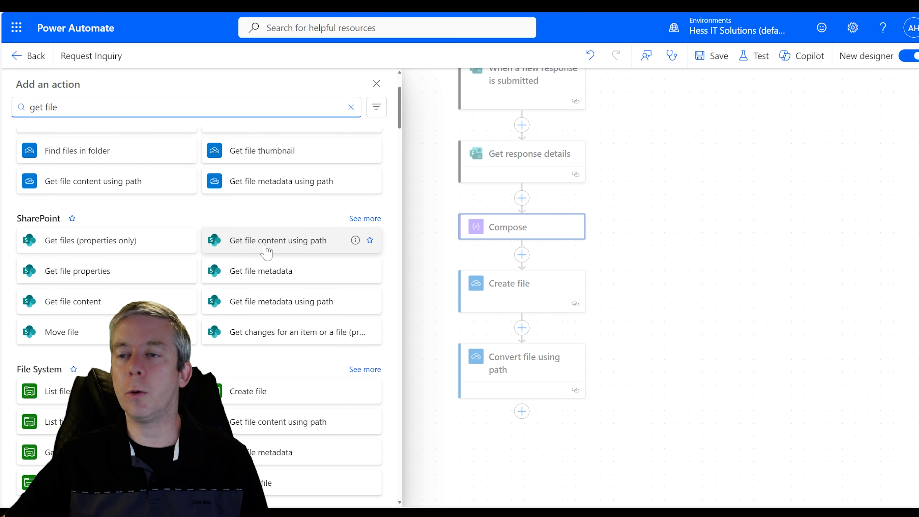
{"action": "left_click", "coordinate": [264, 248]}
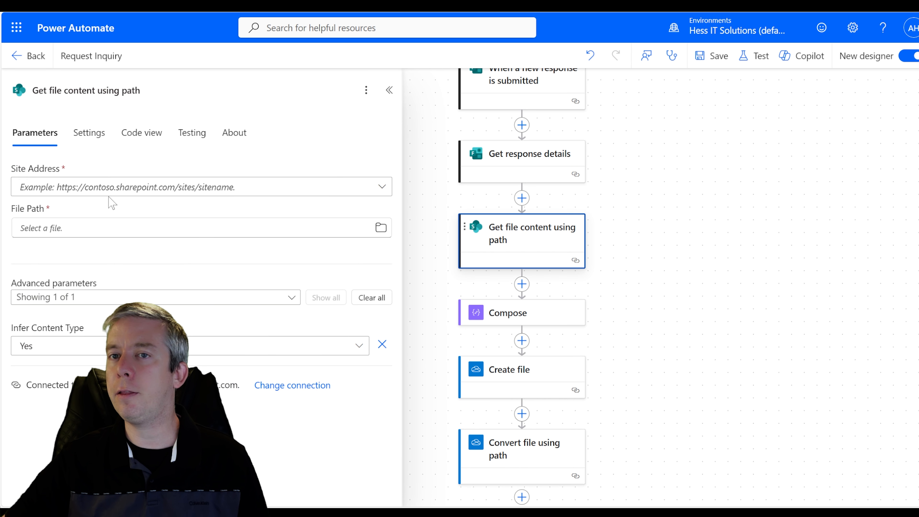
- Set the action to CompanyAssets with file path /SiteAssets/CompanyBranding/thumbsup_robot.png
{"action": "left_click", "coordinate": [233, 187]}
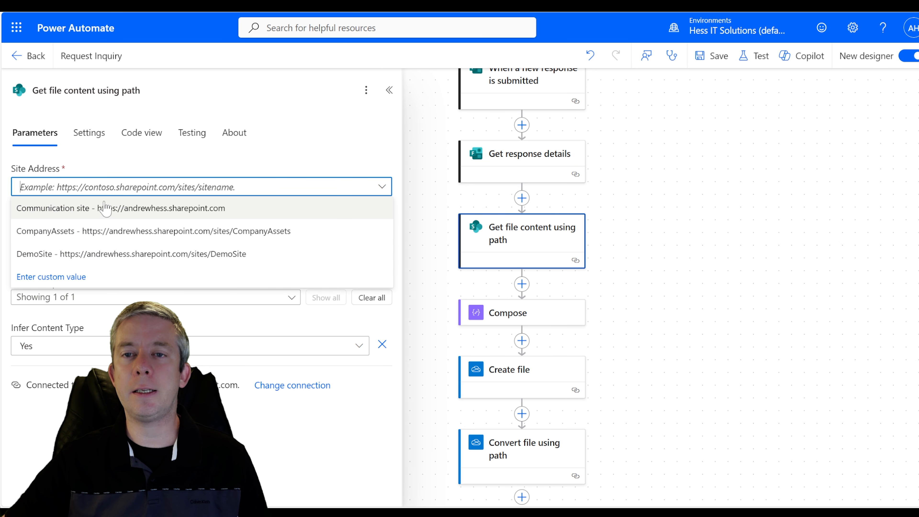
{"action": "left_click", "coordinate": [105, 230]}
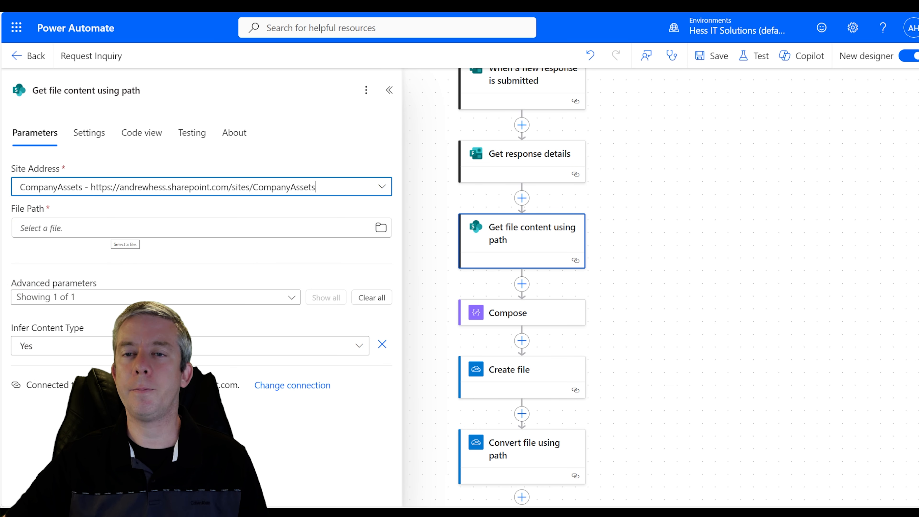
{"action": "left_click", "coordinate": [381, 227]}
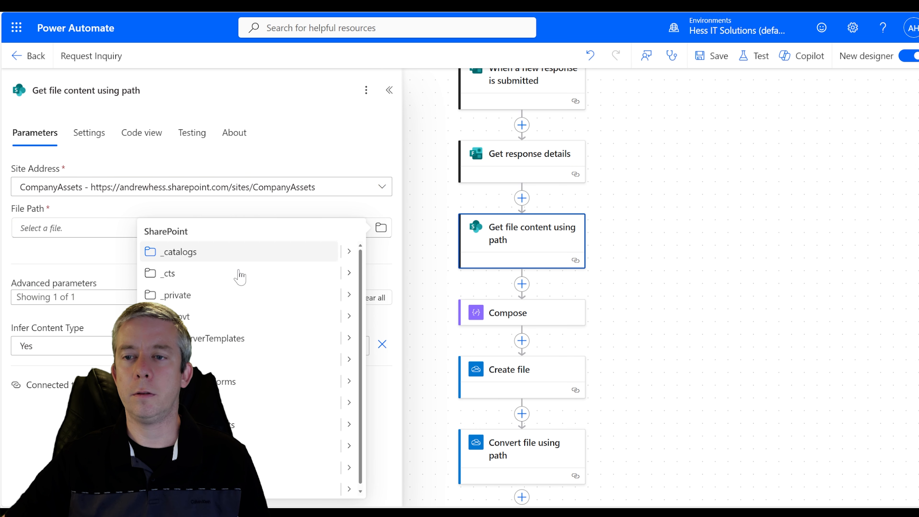
{"action": "left_click", "coordinate": [348, 447]}
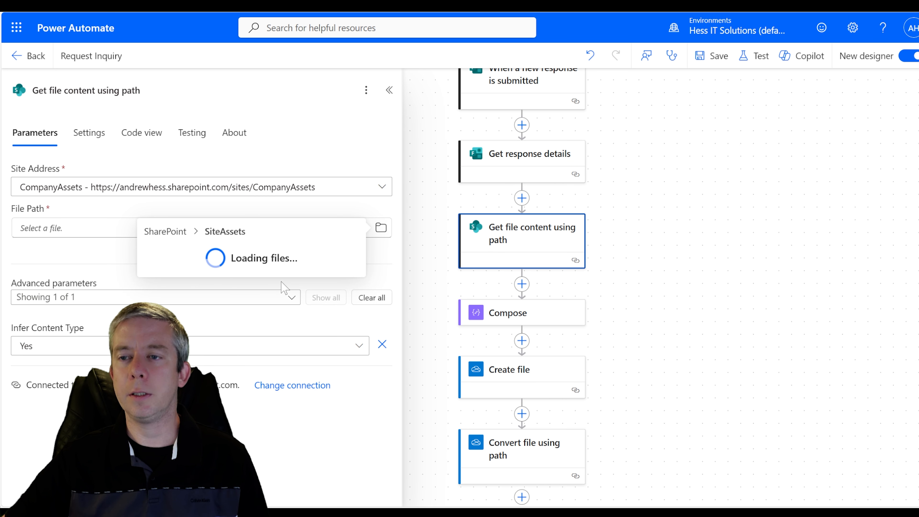
{"action": "left_click", "coordinate": [350, 253]}
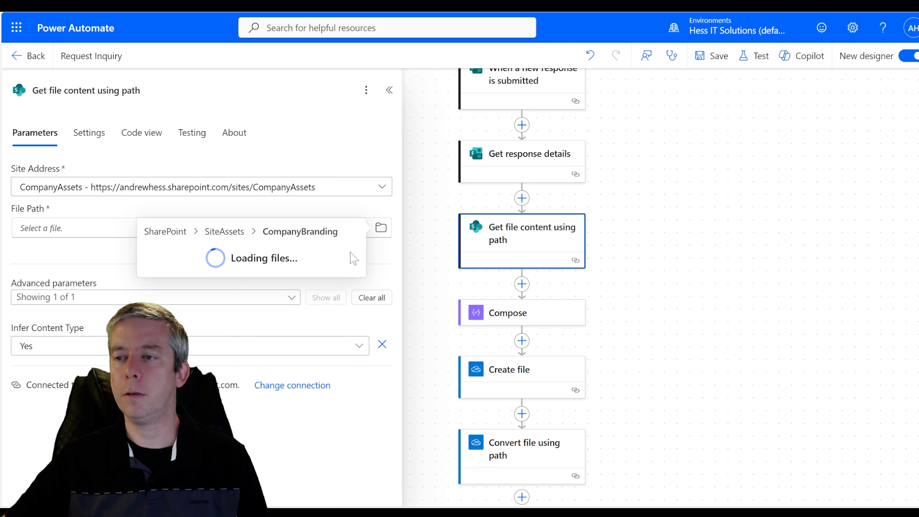
{"action": "left_click", "coordinate": [184, 254]}
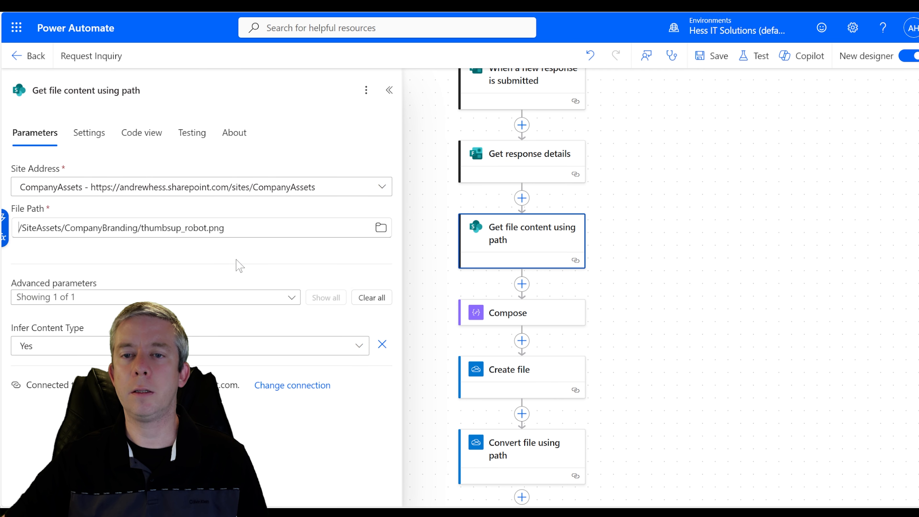
- Open Compose and select the img source's base64 data prefix and outputs token
{"action": "left_click_drag", "start_coordinate": [636, 300], "coordinate": [648, 219]}
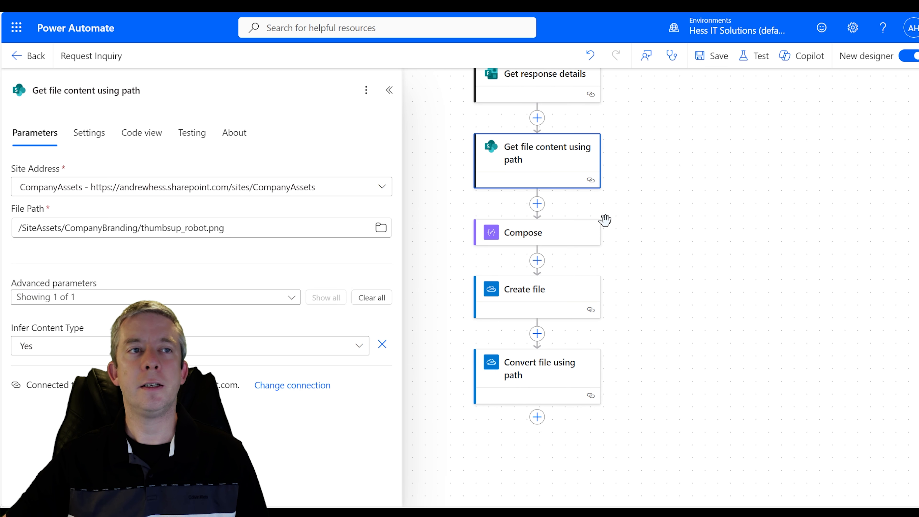
{"action": "left_click", "coordinate": [543, 232]}
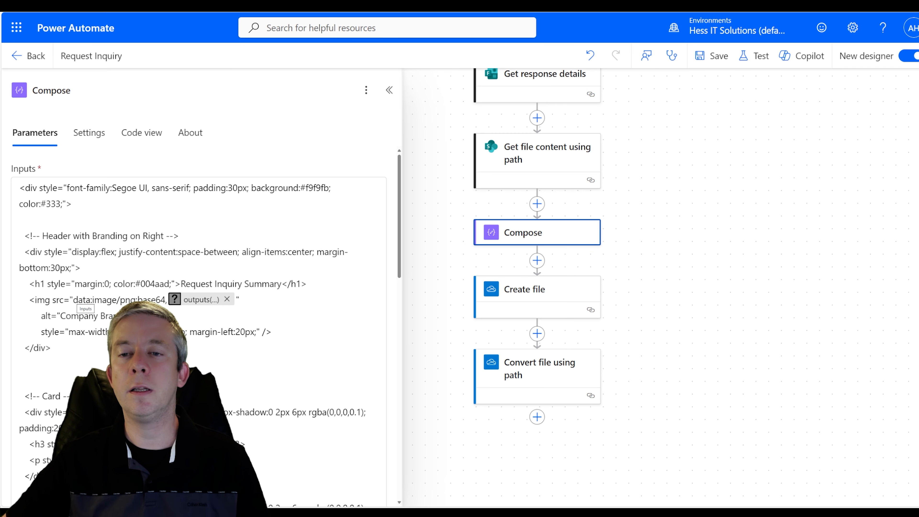
{"action": "double_click", "coordinate": [81, 299]}
{"action": "left_click_drag", "start_coordinate": [190, 299], "coordinate": [236, 300]}
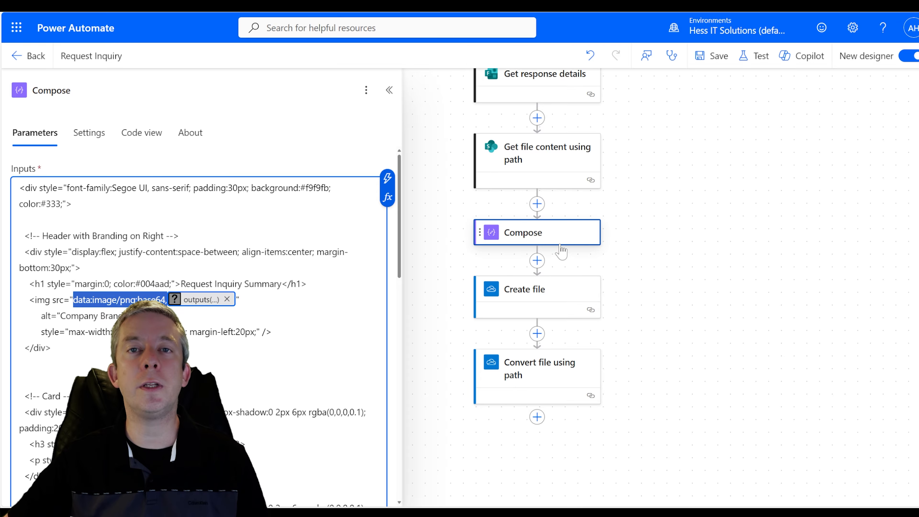
- Insert a new Compose step above Compose and rename it ComposeBase64
{"action": "left_click", "coordinate": [537, 204]}
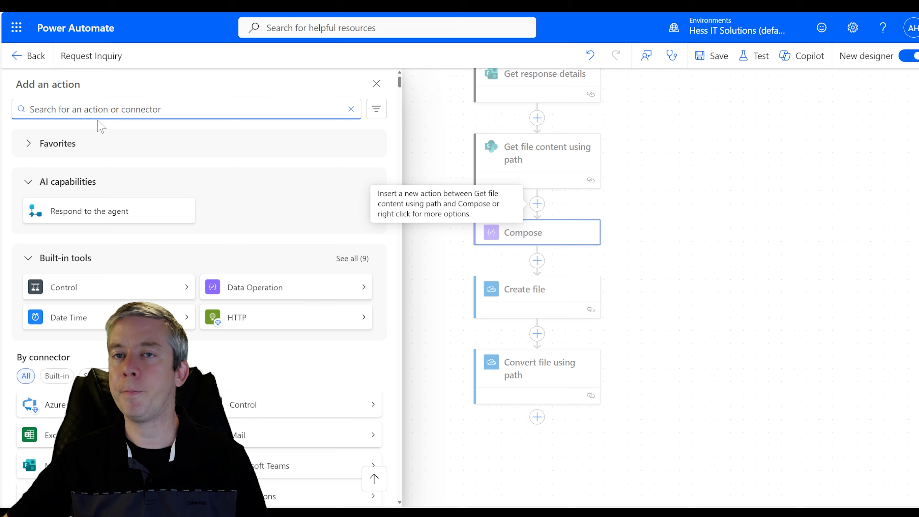
{"action": "type", "text": "compose"}
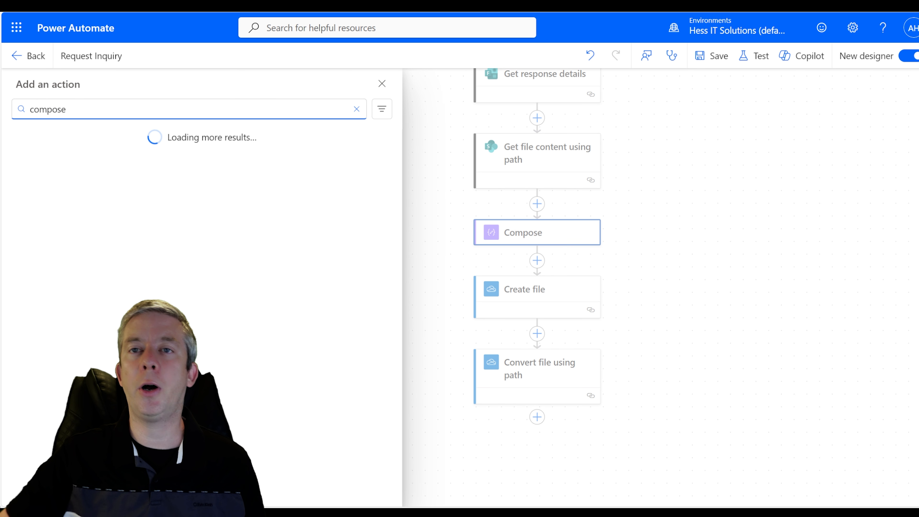
{"action": "left_click", "coordinate": [88, 205]}
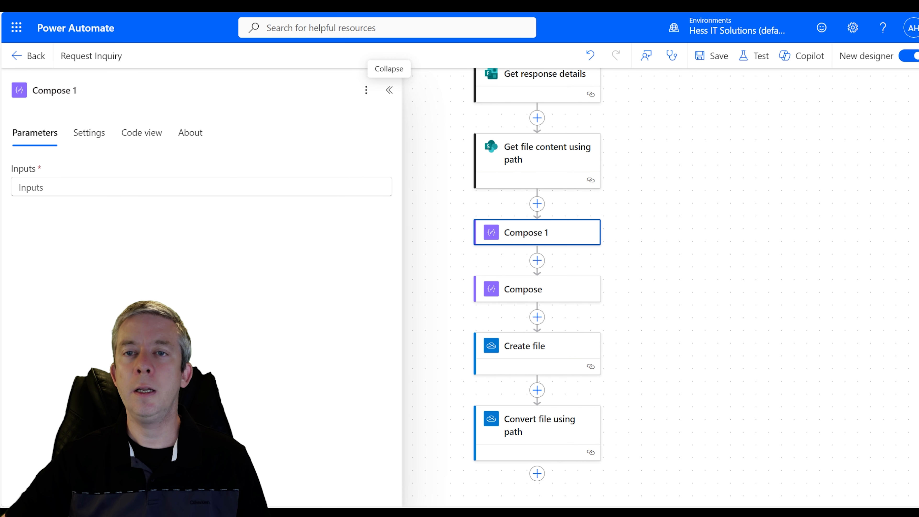
{"action": "left_click", "coordinate": [76, 90]}
{"action": "key", "text": "BackSpace"}
{"action": "key", "text": "BackSpace"}
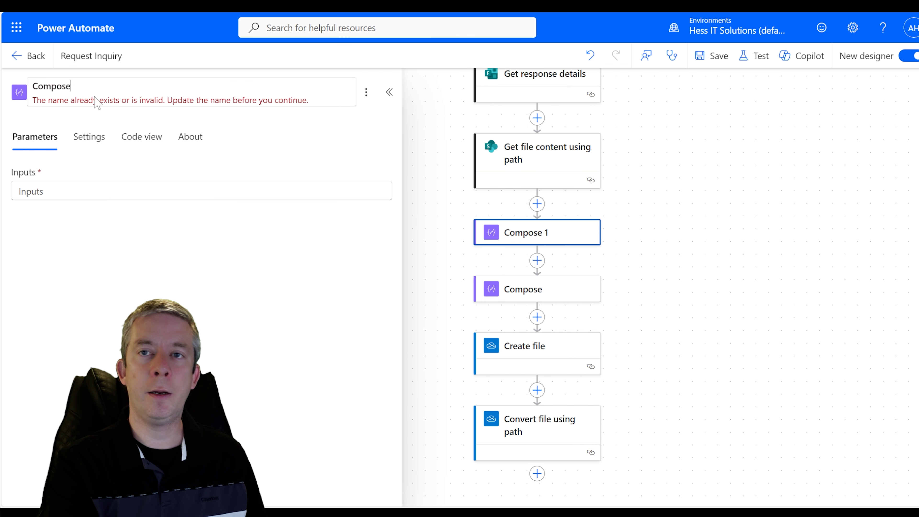
{"action": "type", "text": "Base64"}
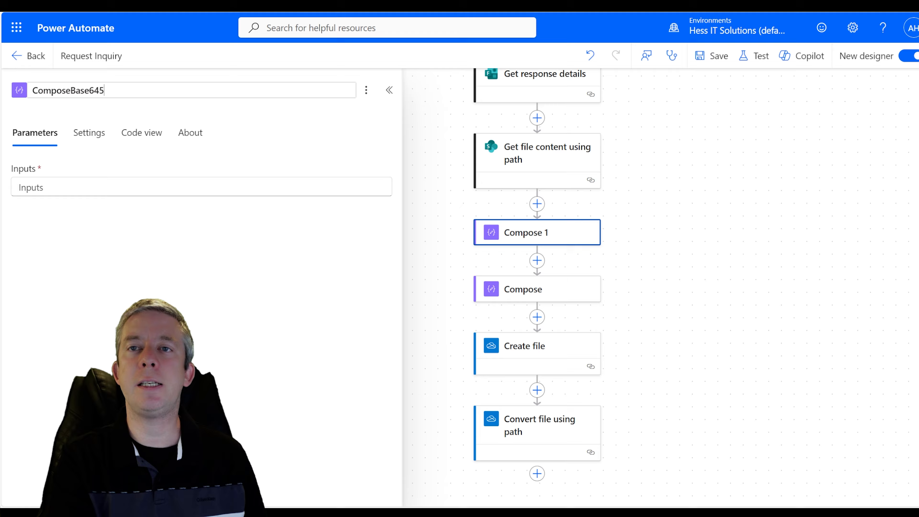
{"action": "left_click", "coordinate": [210, 273]}
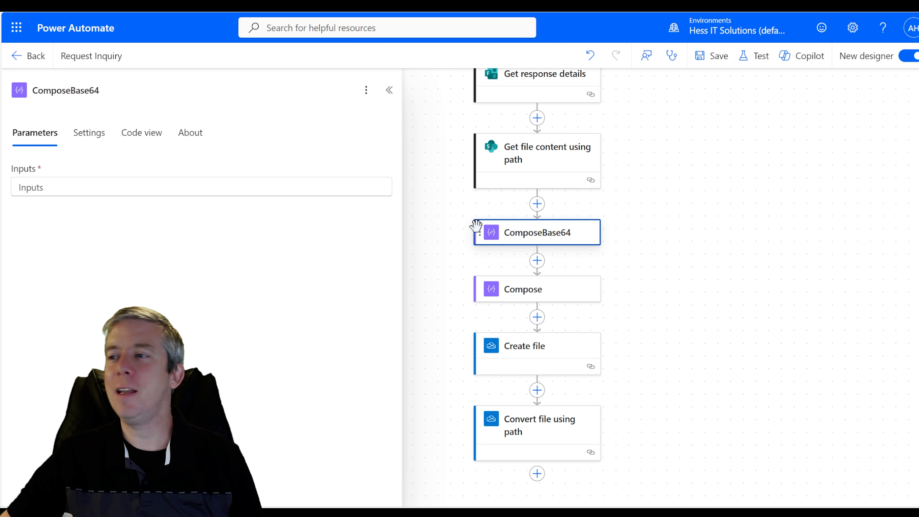
- Set ComposeBase64's Inputs to base64(File Content) and remove the old outputs token from img src
{"action": "left_click", "coordinate": [162, 183]}
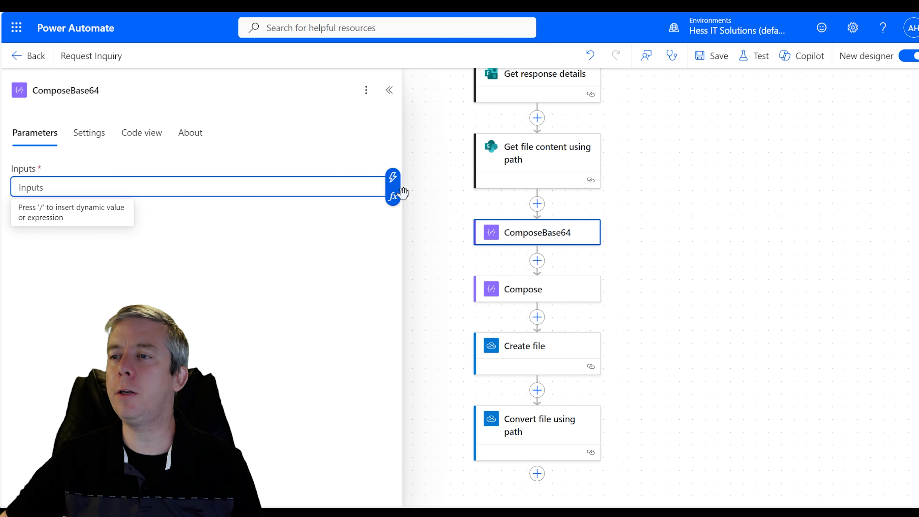
{"action": "left_click", "coordinate": [394, 190]}
{"action": "type", "text": "base65"}
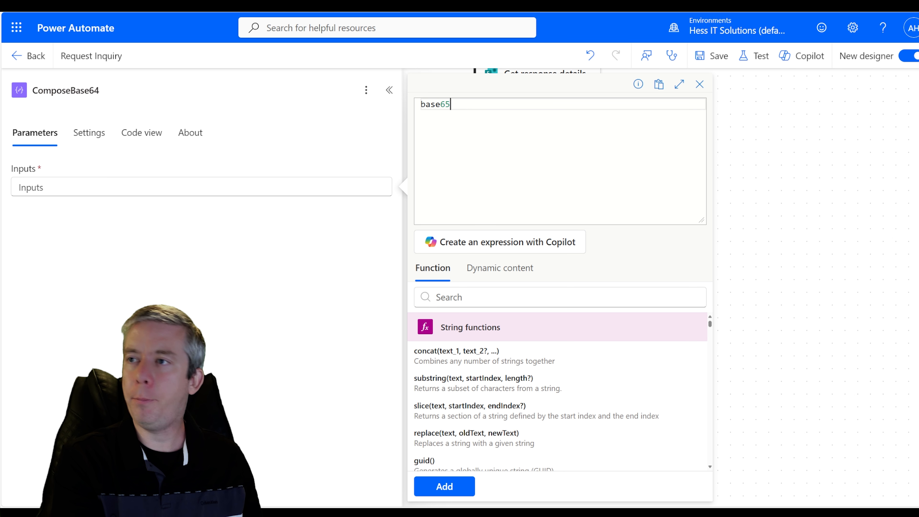
{"action": "key", "text": "BackSpace"}
{"action": "type", "text": "4"}
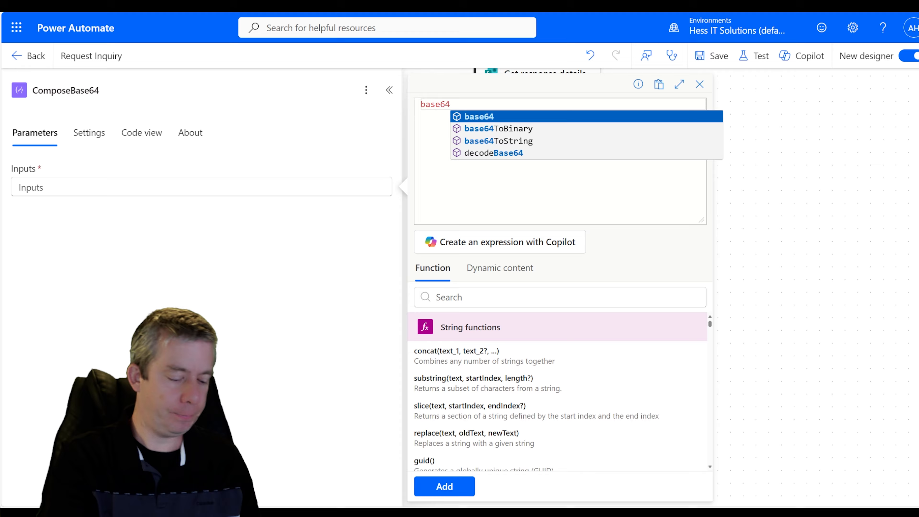
{"action": "type", "text": ")"}
{"action": "type", "text": "("}
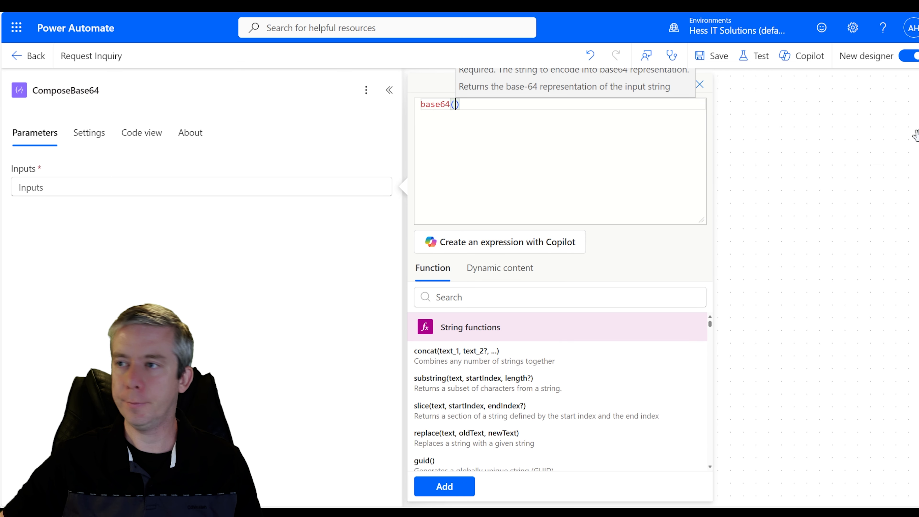
{"action": "left_click", "coordinate": [502, 269]}
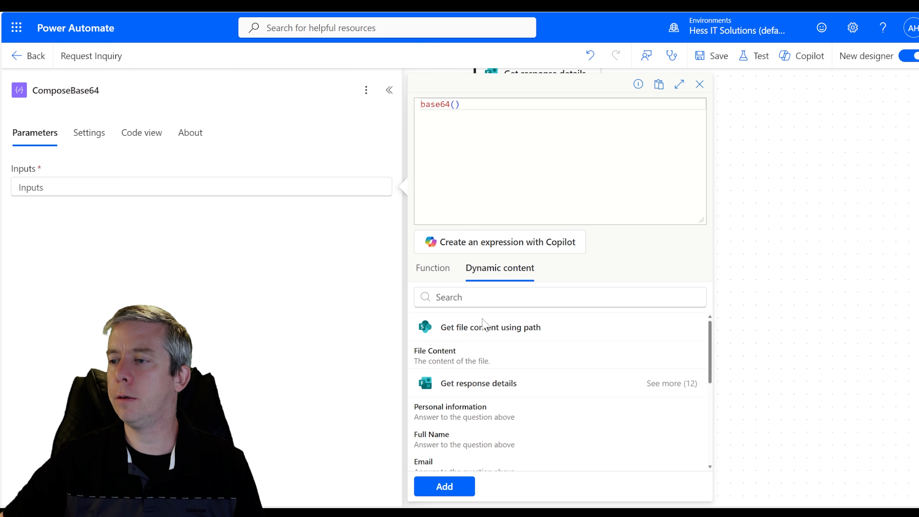
{"action": "left_click", "coordinate": [444, 360]}
{"action": "left_click", "coordinate": [444, 487]}
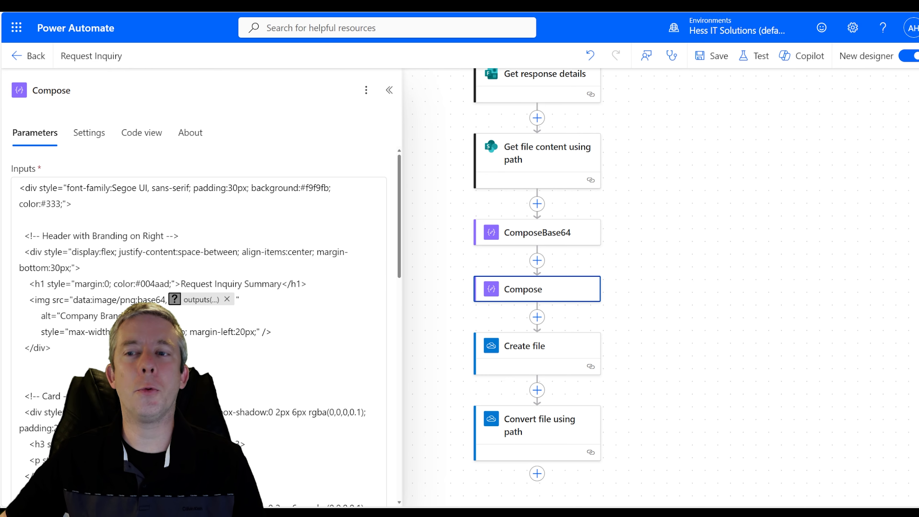
{"action": "left_click", "coordinate": [228, 300]}
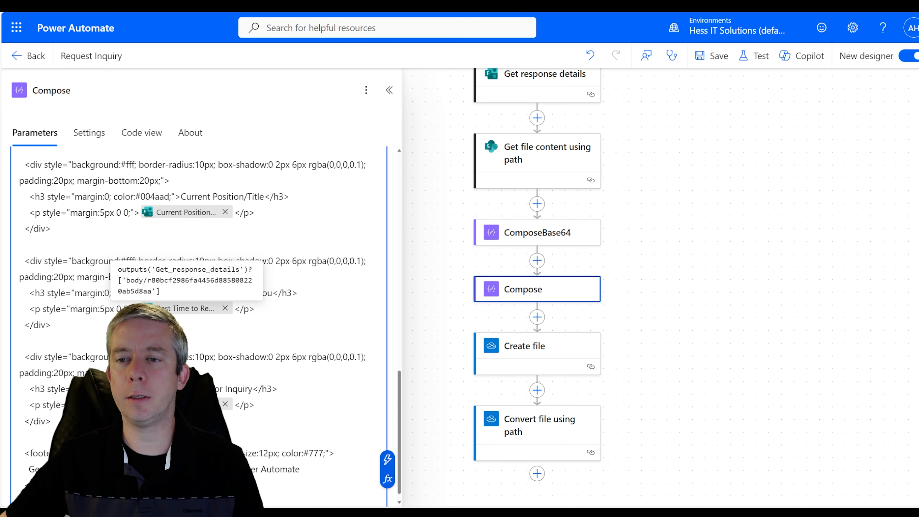
{"action": "scroll", "coordinate": [199, 326], "scroll_direction": "up", "scroll_amount": 15}
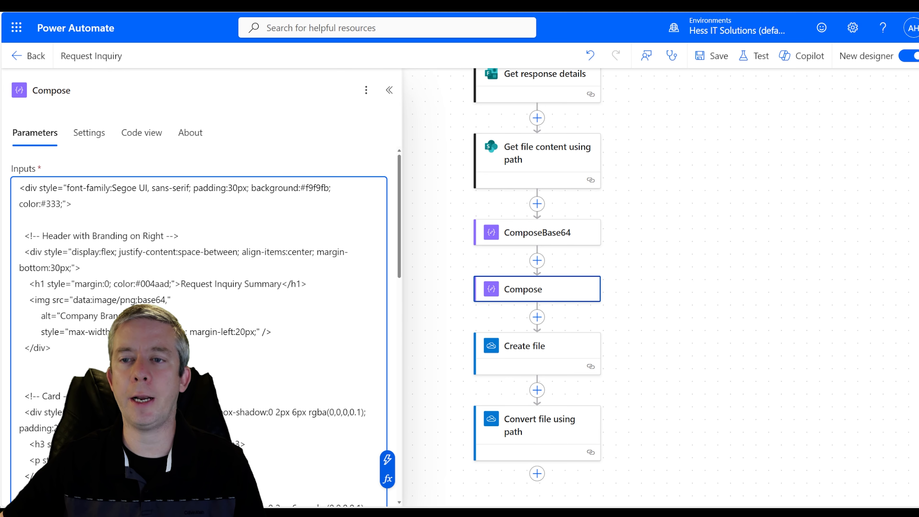
- Insert ComposeBase64's Outputs after base64 in the img src, then save and open Test
{"action": "left_click", "coordinate": [168, 300]}
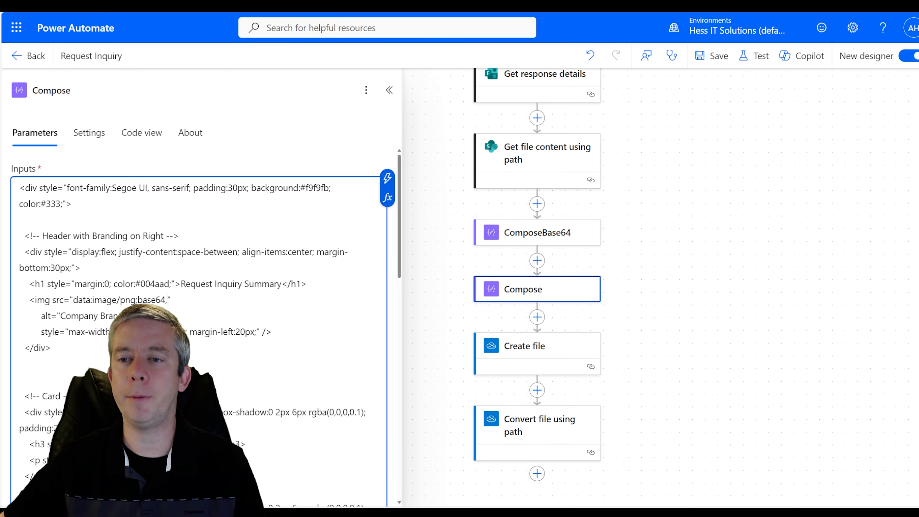
{"action": "left_click", "coordinate": [387, 178]}
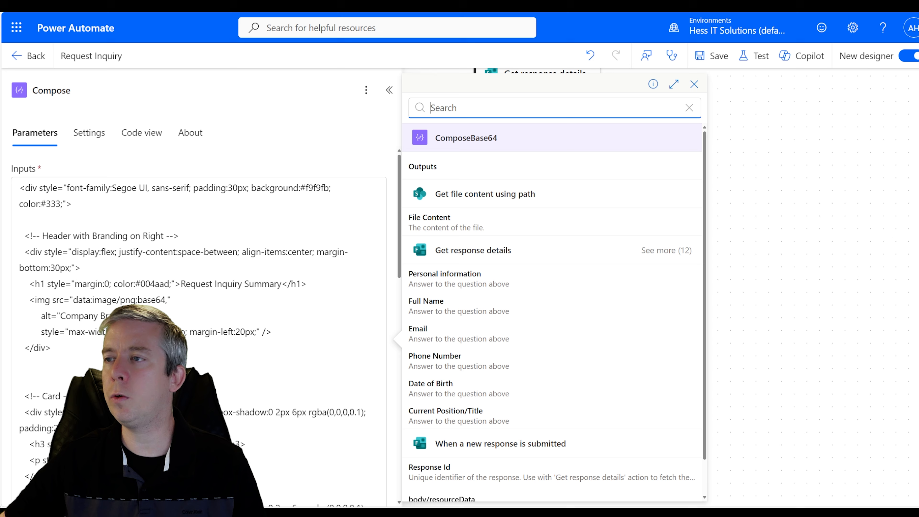
{"action": "left_click", "coordinate": [440, 167]}
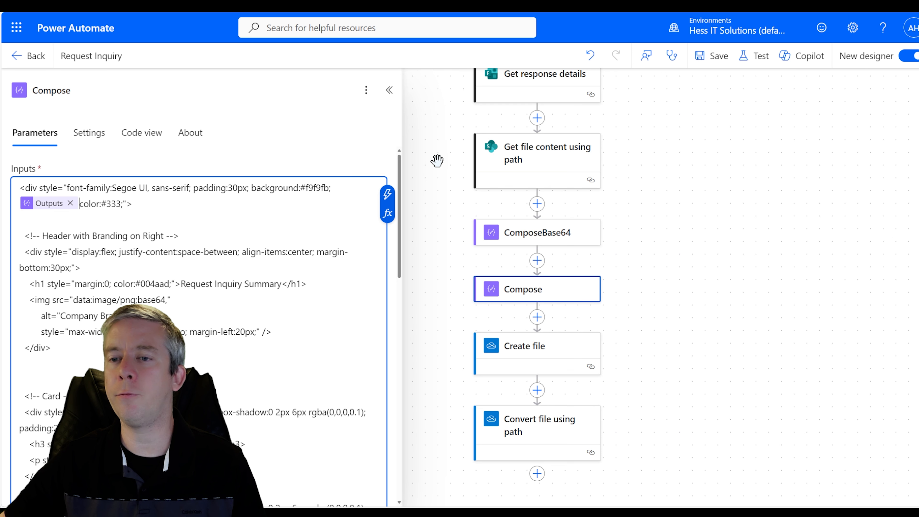
{"action": "left_click", "coordinate": [70, 204]}
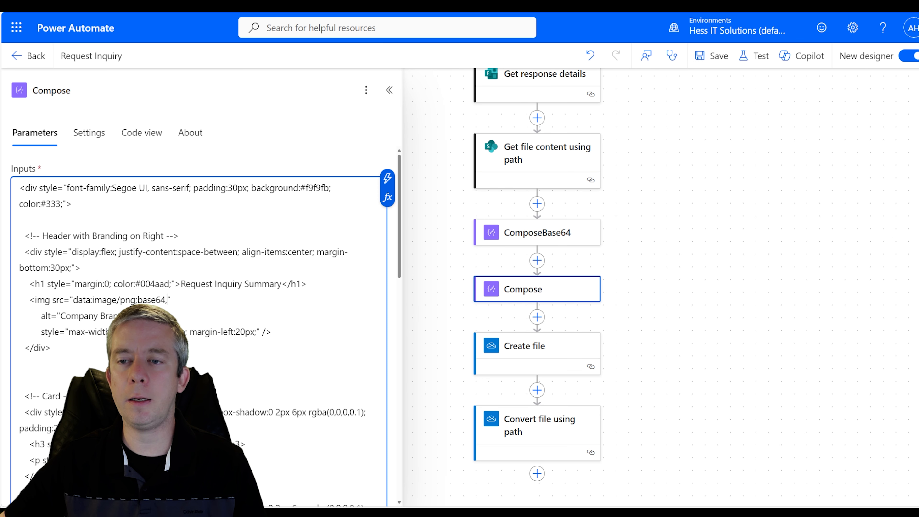
{"action": "left_click", "coordinate": [387, 178]}
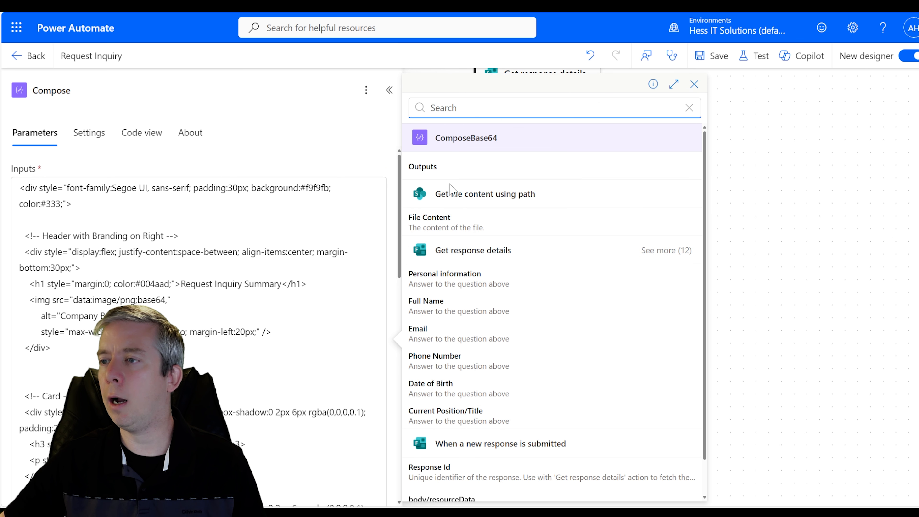
{"action": "left_click", "coordinate": [441, 168]}
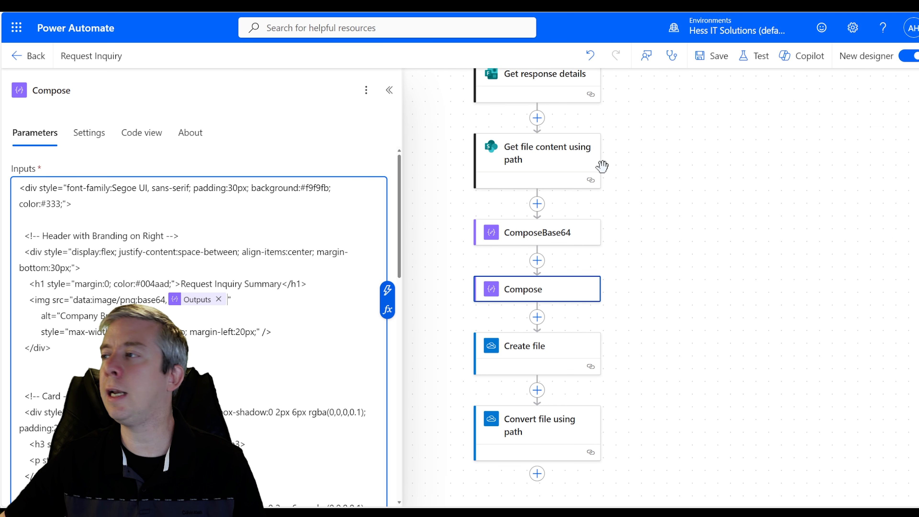
{"action": "left_click", "coordinate": [711, 57]}
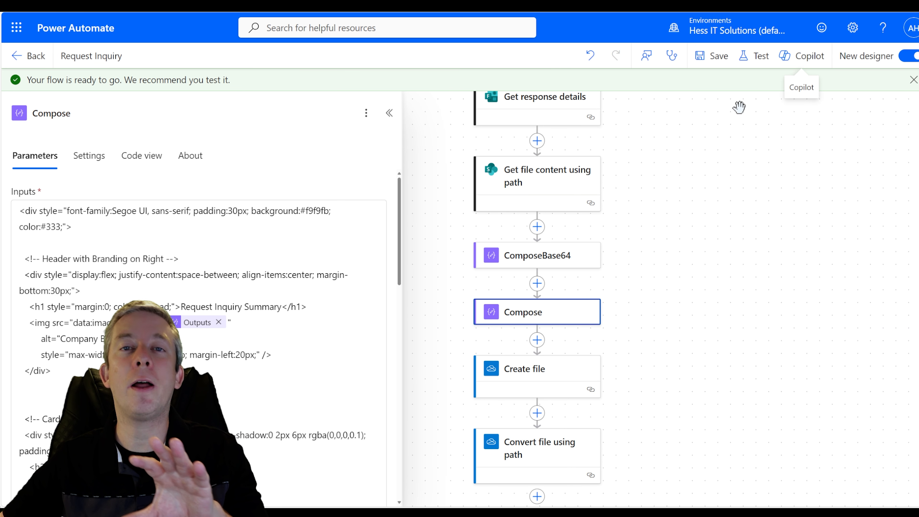
{"action": "left_click", "coordinate": [755, 55]}
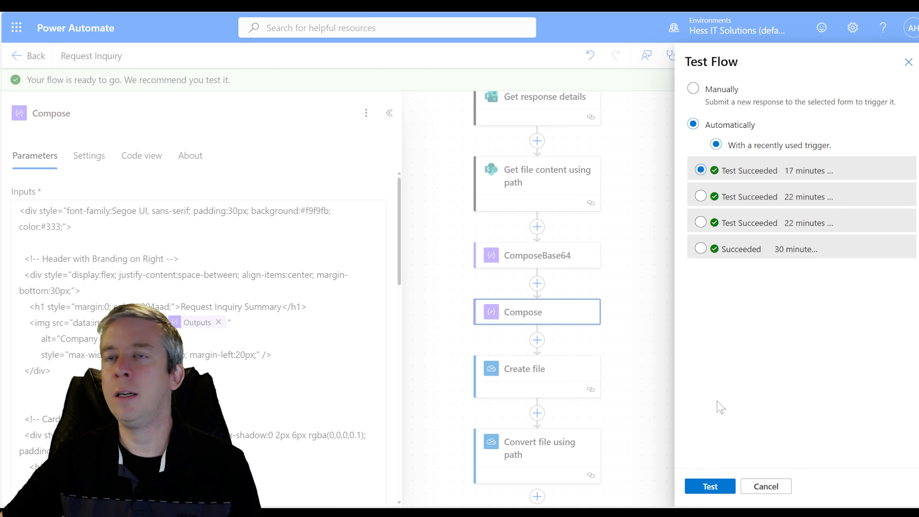
- Run the test and reopen requestinquiry.html in OneDrive to confirm the logo now renders
{"action": "key", "text": "Escape"}
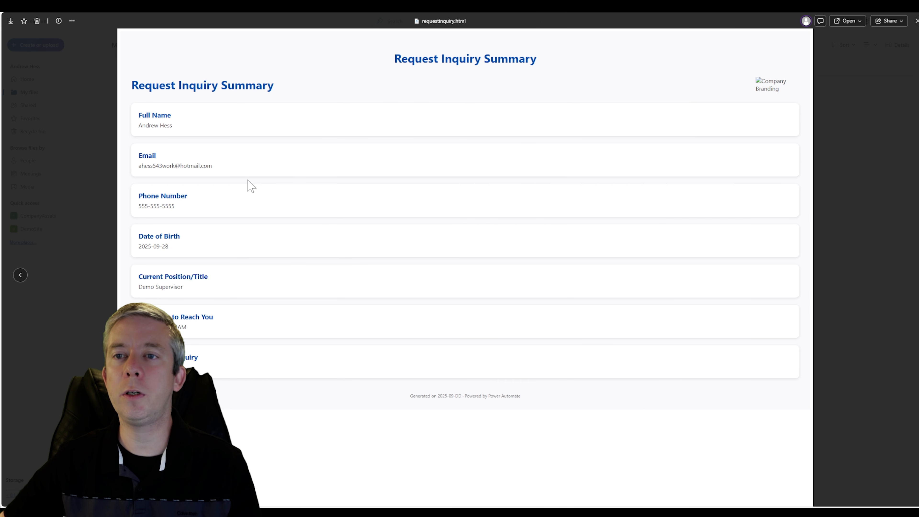
{"action": "left_click", "coordinate": [916, 21]}
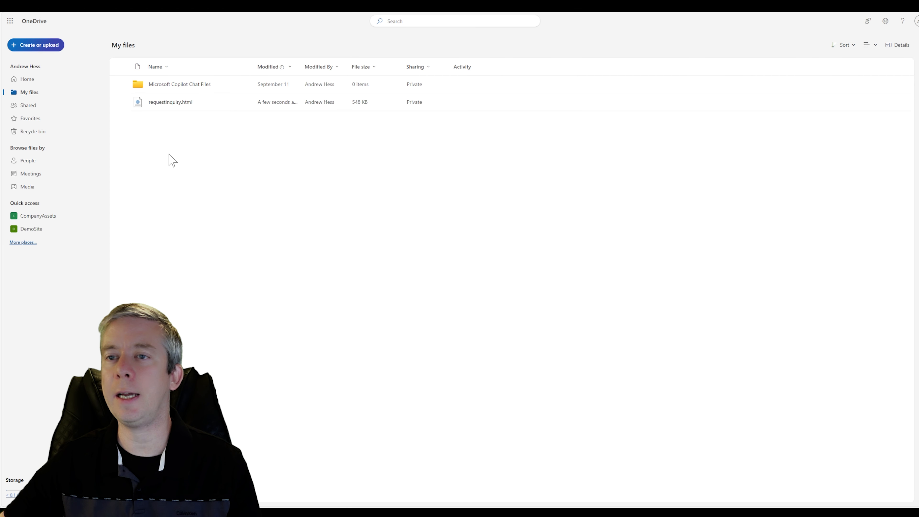
{"action": "left_click", "coordinate": [170, 104]}
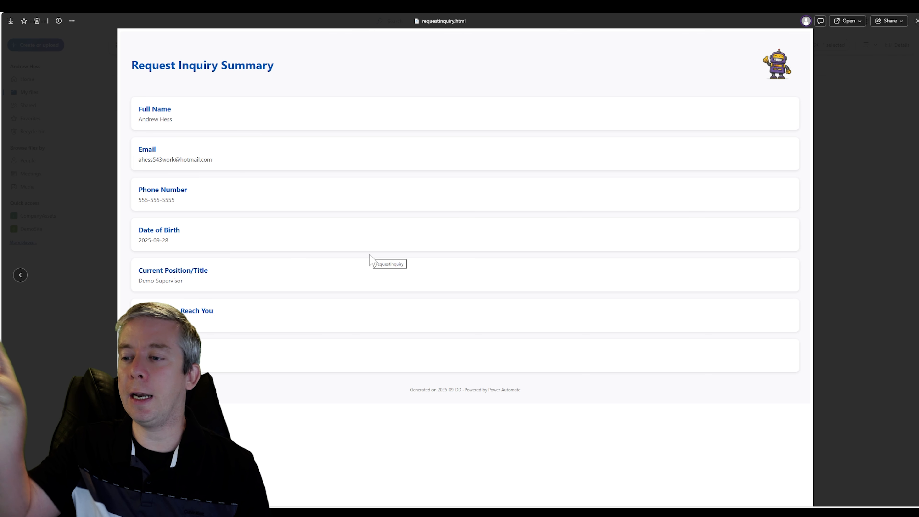
{"action": "left_click_drag", "start_coordinate": [437, 390], "coordinate": [452, 390]}
{"action": "left_click", "coordinate": [454, 368]}
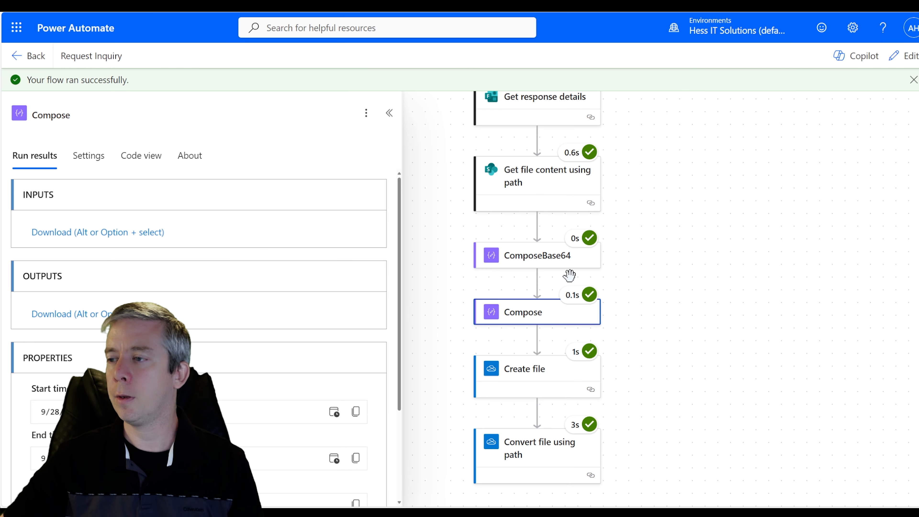
{"action": "left_click", "coordinate": [542, 265]}
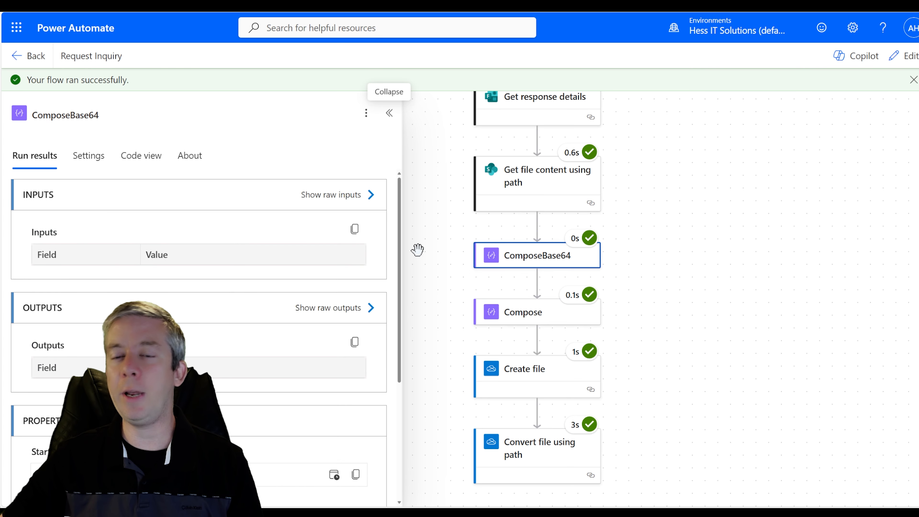
- Return the flow to editing and select all the HTML in Compose's Inputs
{"action": "left_click", "coordinate": [904, 55]}
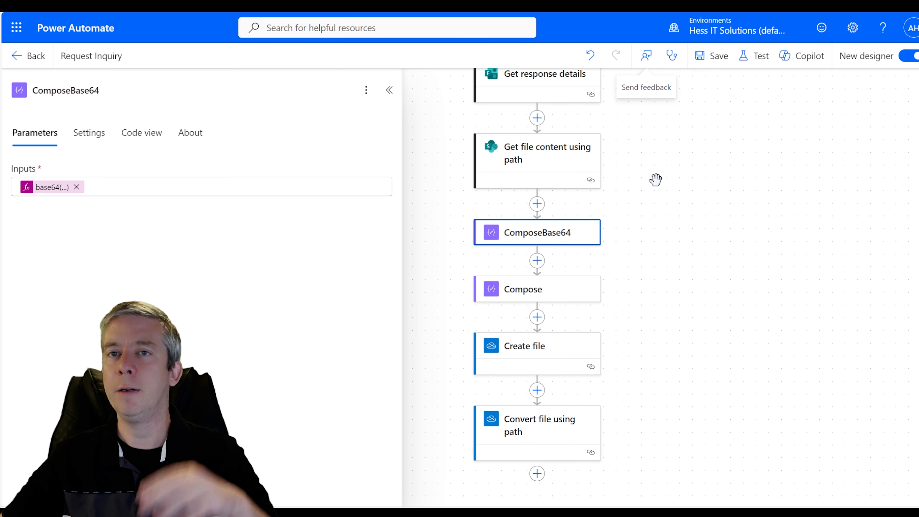
{"action": "left_click", "coordinate": [523, 290]}
{"action": "left_click", "coordinate": [179, 236]}
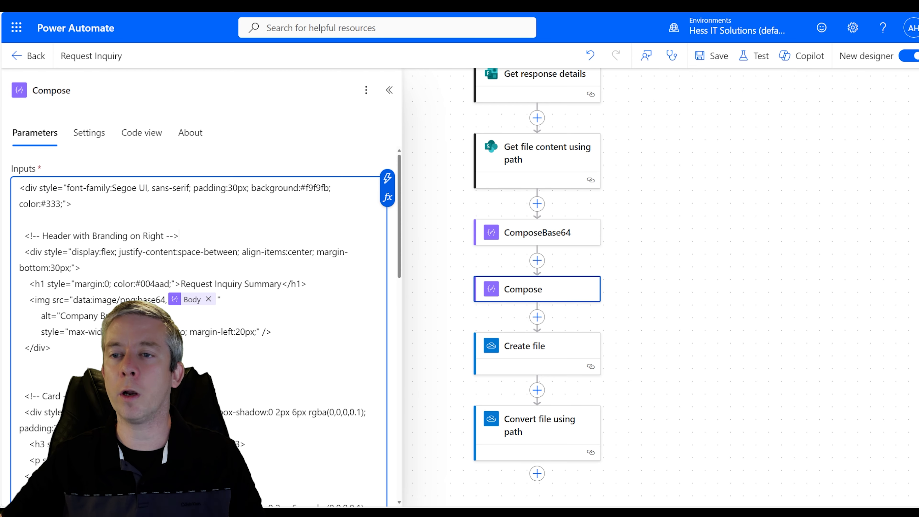
{"action": "key", "text": "ctrl+a"}
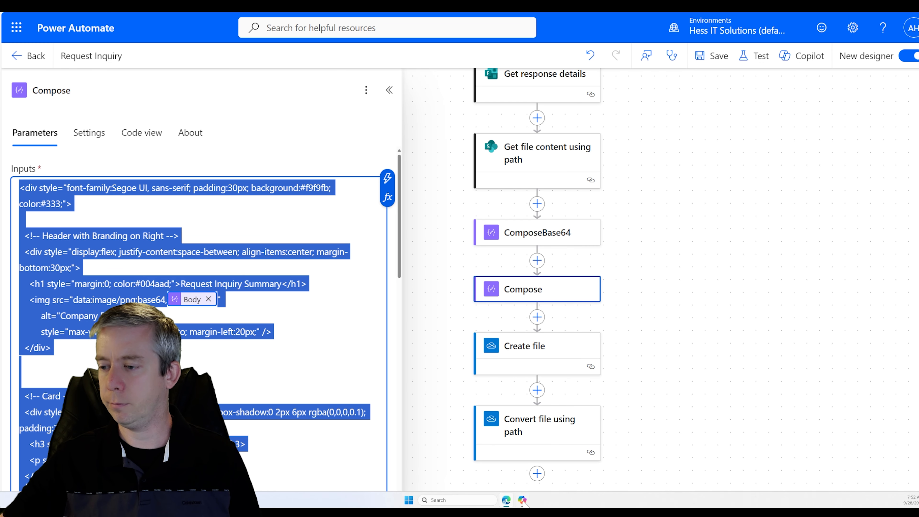
- Ask Copilot to restyle the pasted HTML in purple and yellow with slight card shadows
{"action": "left_click", "coordinate": [521, 500]}
{"action": "scroll", "coordinate": [504, 218], "scroll_direction": "down", "scroll_amount": 4}
{"action": "scroll", "coordinate": [504, 218], "scroll_direction": "up", "scroll_amount": 2}
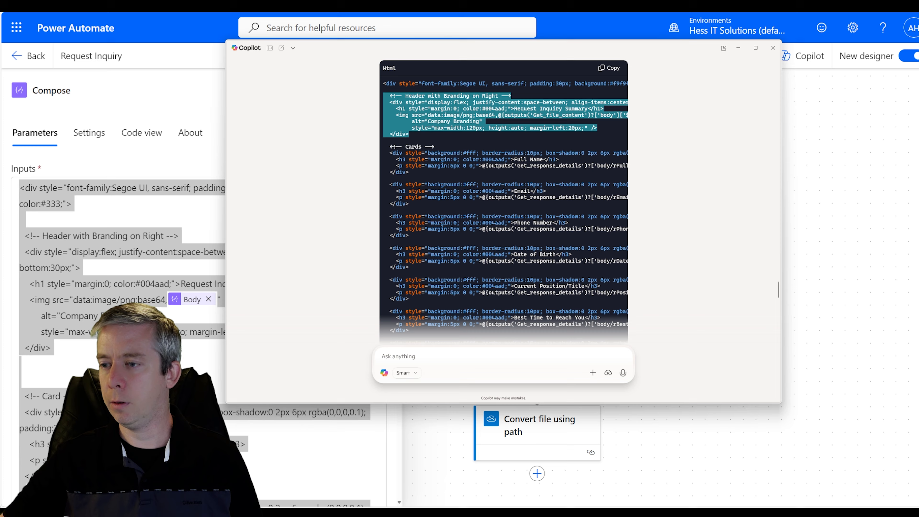
{"action": "scroll", "coordinate": [504, 217], "scroll_direction": "down", "scroll_amount": 1}
{"action": "left_click", "coordinate": [398, 356]}
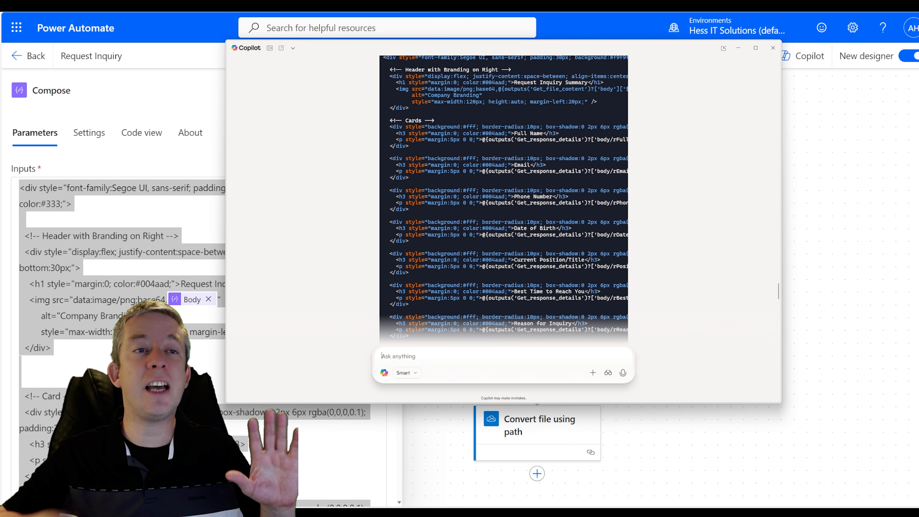
{"action": "type", "text": "Ok"}
{"action": "type", "text": ", "}
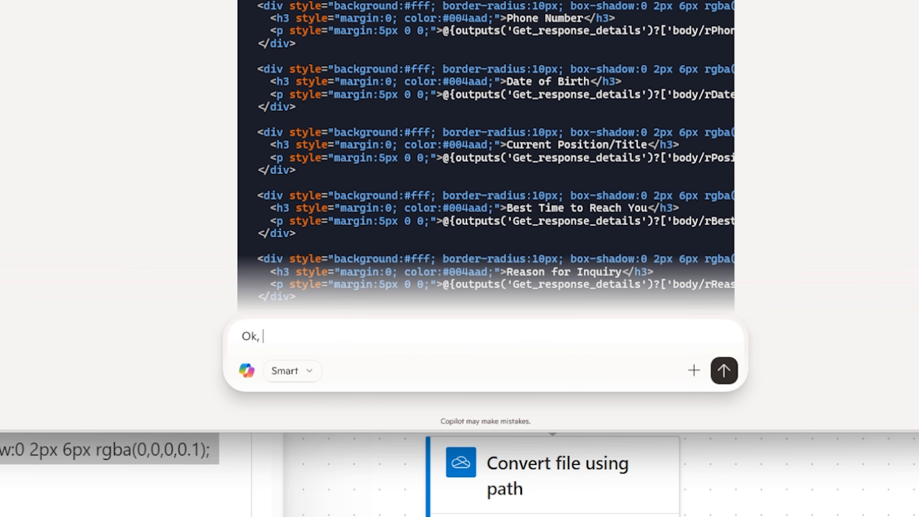
{"action": "type", "text": "this is what I have now"}
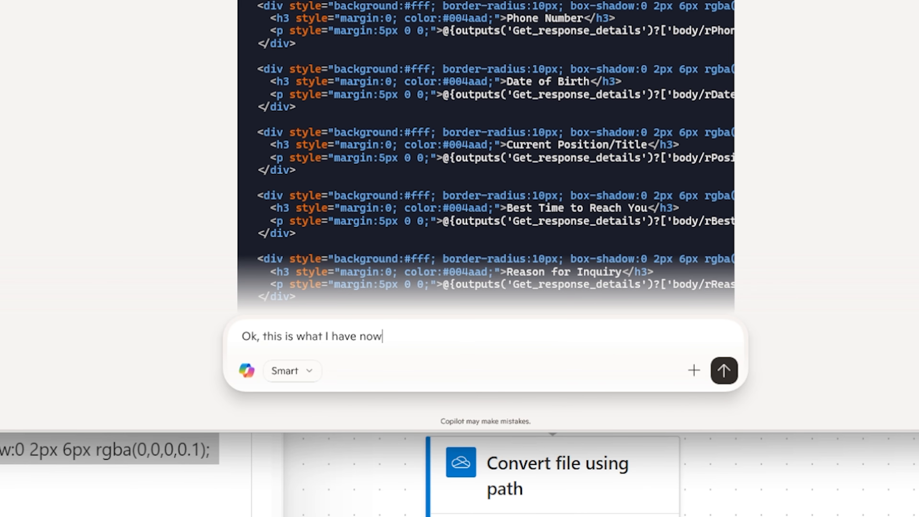
{"action": "type", "text": ", lets make it even more beauti"}
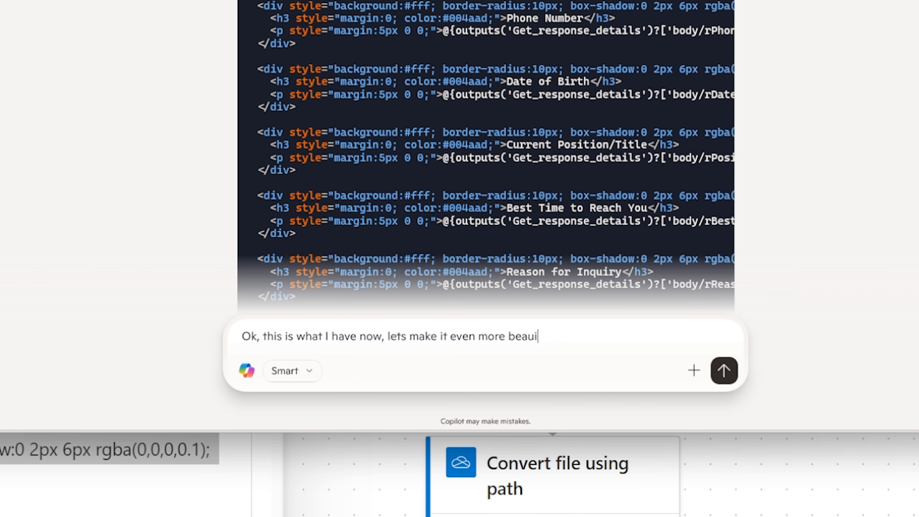
{"action": "key", "text": "BackSpace"}
{"action": "type", "text": "tiful. Our company colors"}
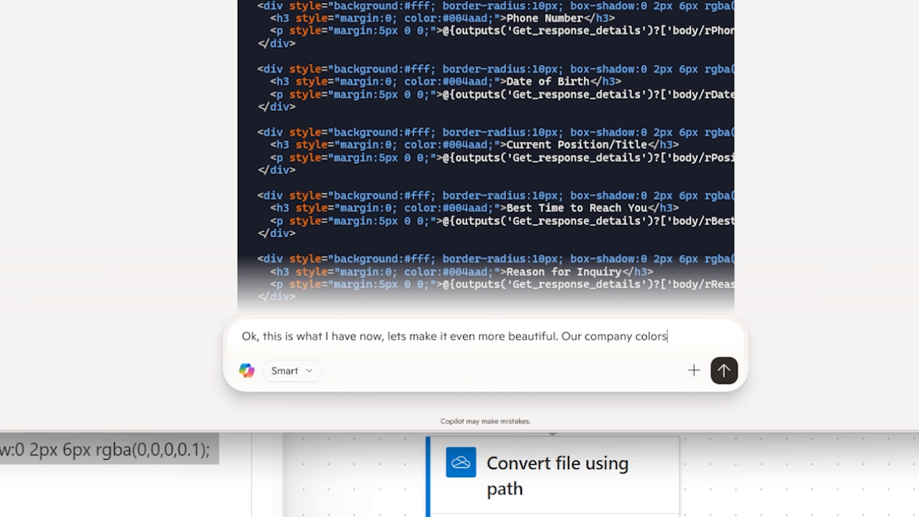
{"action": "type", "text": " and"}
{"action": "key", "text": "BackSpace"}
{"action": "key", "text": "BackSpace"}
{"action": "key", "text": "BackSpace"}
{"action": "type", "text": "re purple and yellow. "}
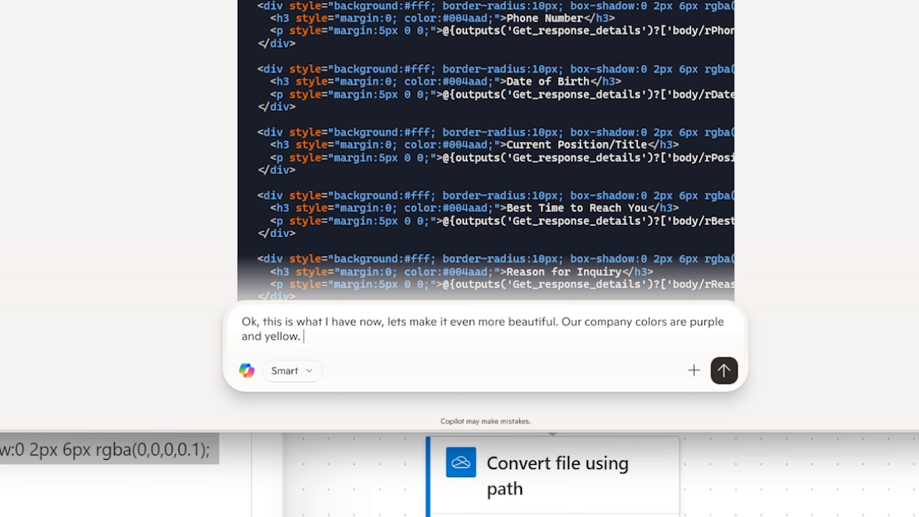
{"action": "type", "text": "can we also ad"}
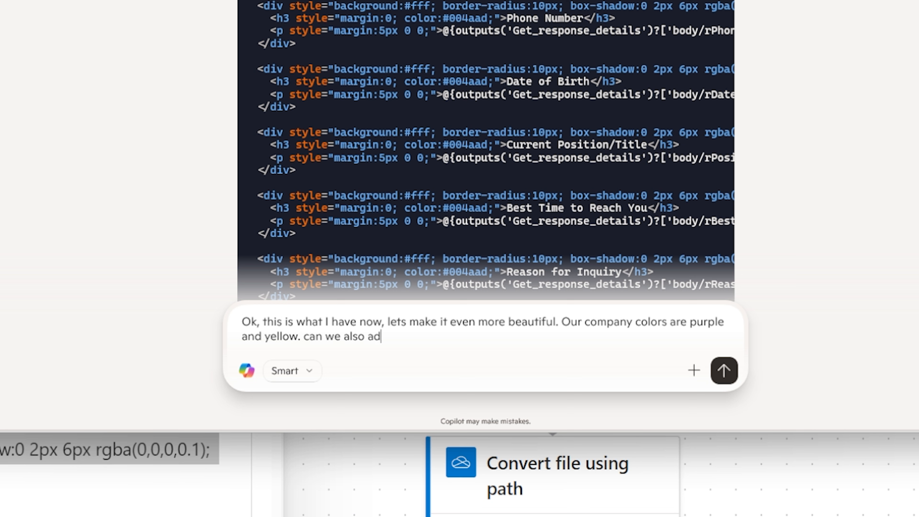
{"action": "type", "text": "d slight shadows to our c"}
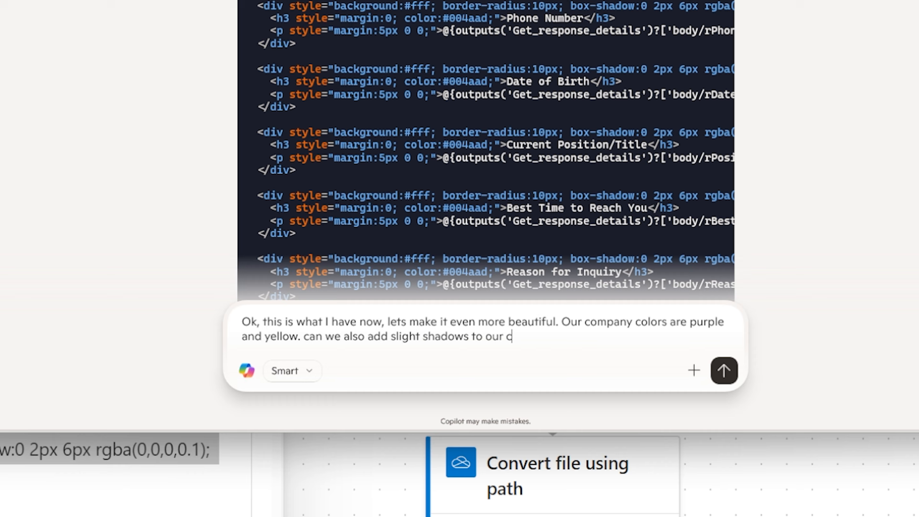
{"action": "type", "text": "ards. Here's my current perfect"}
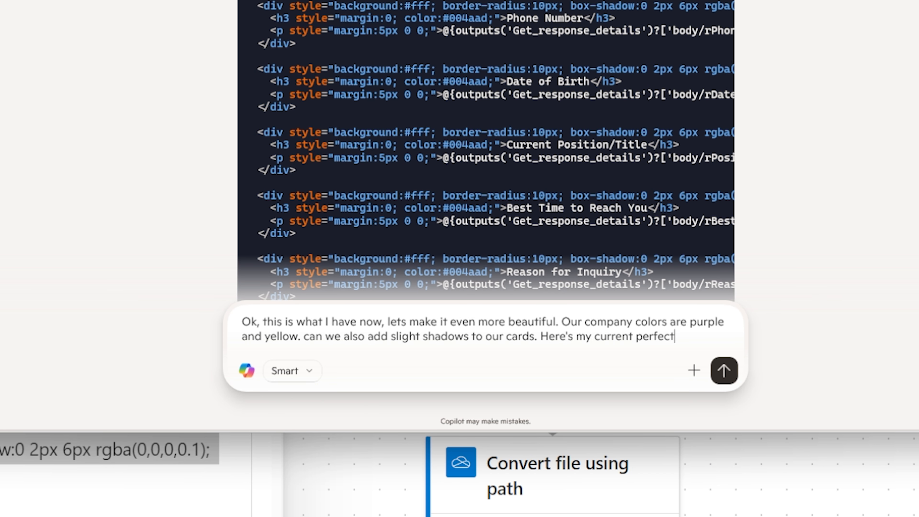
{"action": "type", "text": " HTML."}
{"action": "key", "text": "ctrl+v"}
{"action": "key", "text": "Return"}
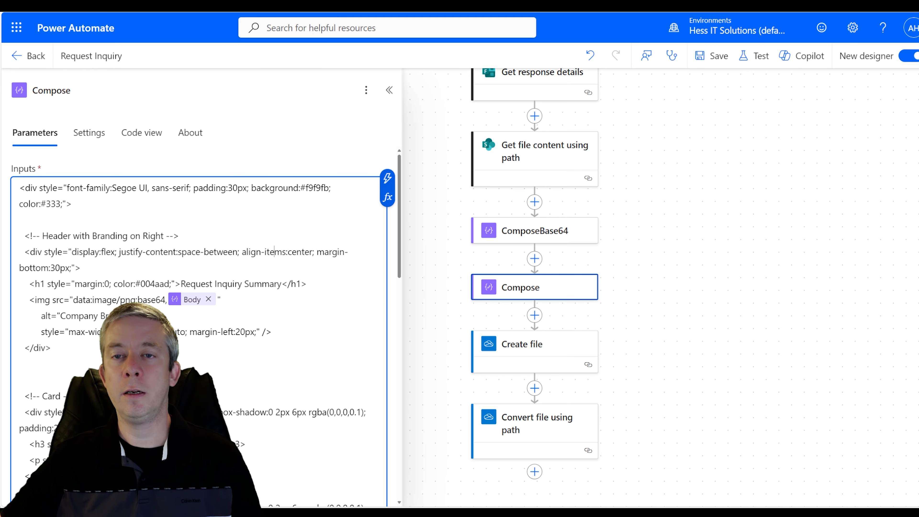
- Replace the Compose HTML with Copilot's purple-and-yellow restyled version
{"action": "key", "text": "ctrl+a"}
{"action": "key", "text": "ctrl+v"}
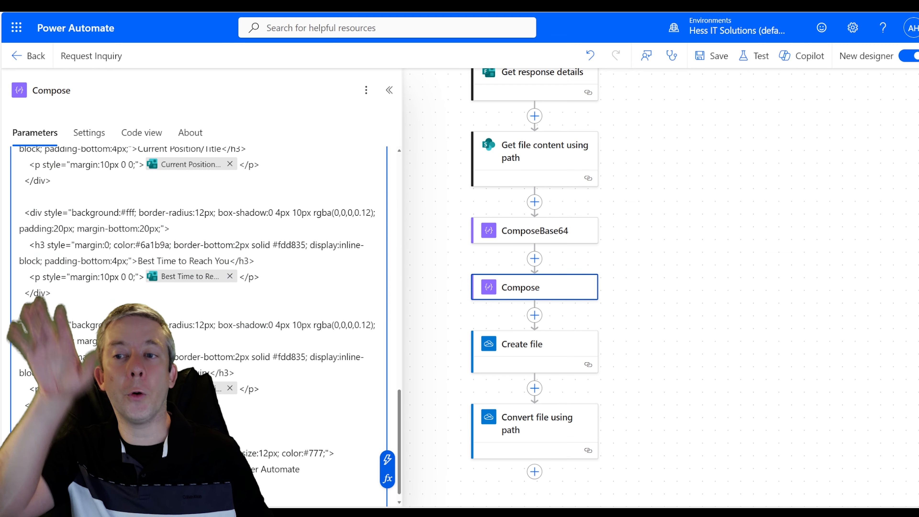
{"action": "scroll", "coordinate": [203, 326], "scroll_direction": "up", "scroll_amount": 9}
{"action": "scroll", "coordinate": [203, 318], "scroll_direction": "up", "scroll_amount": 5}
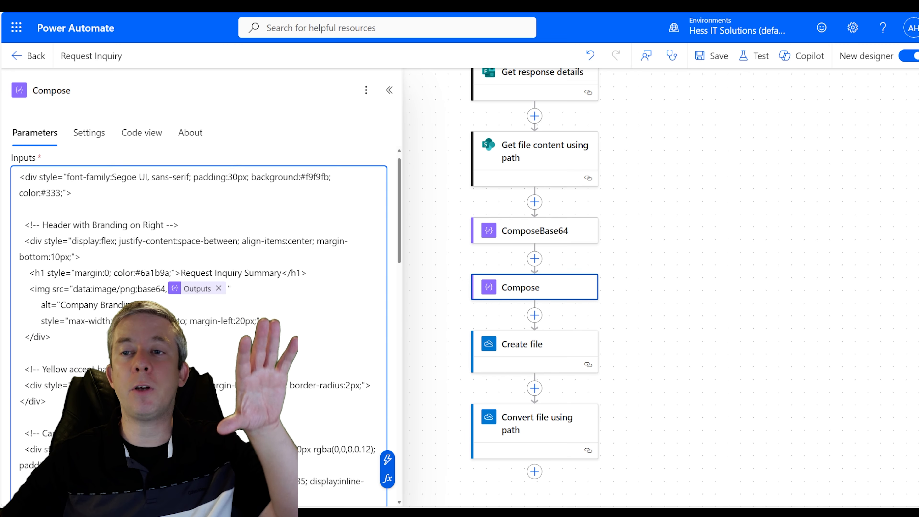
{"action": "scroll", "coordinate": [203, 319], "scroll_direction": "down", "scroll_amount": 10}
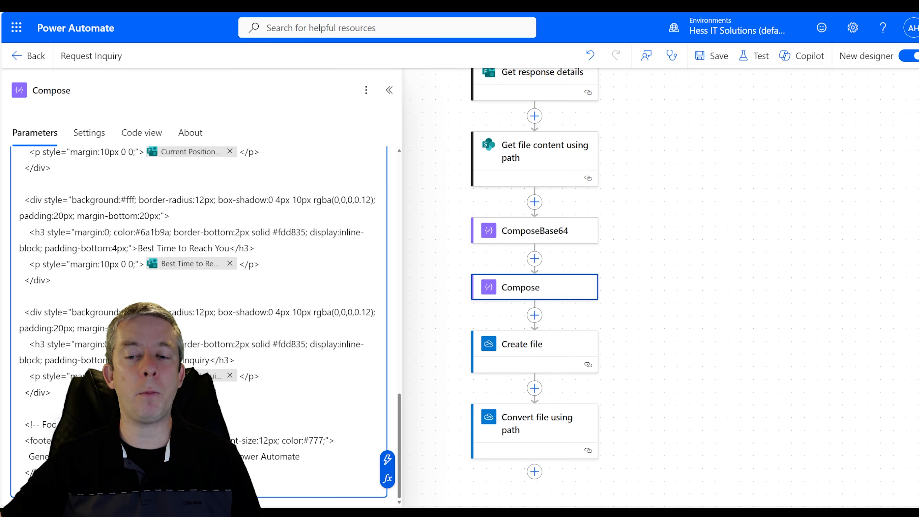
- Confirm the footer's formatDateTime date expression, then save the flow and start a test
{"action": "left_click", "coordinate": [145, 457]}
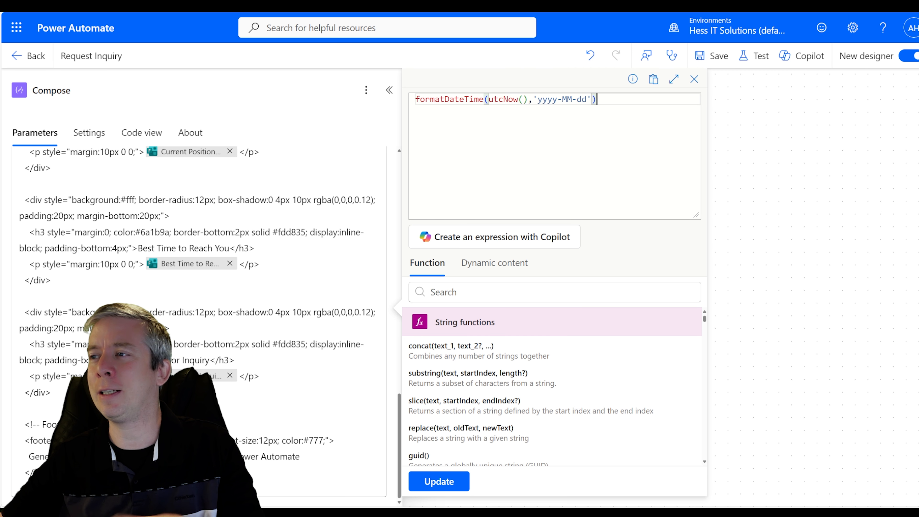
{"action": "left_click", "coordinate": [439, 481]}
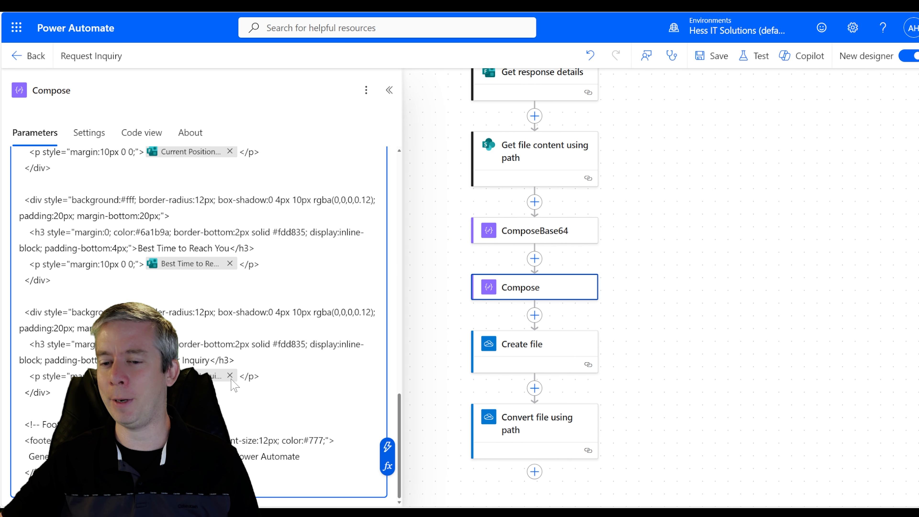
{"action": "scroll", "coordinate": [199, 326], "scroll_direction": "up", "scroll_amount": 9}
{"action": "left_click", "coordinate": [757, 56]}
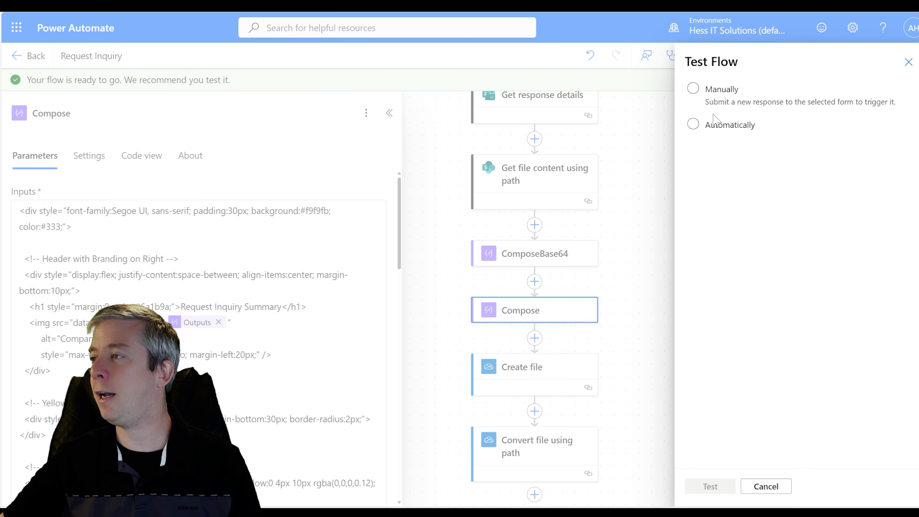
- Test the flow automatically using the most recent successful trigger run
{"action": "left_click", "coordinate": [710, 125]}
{"action": "left_click", "coordinate": [719, 147]}
{"action": "left_click", "coordinate": [717, 171]}
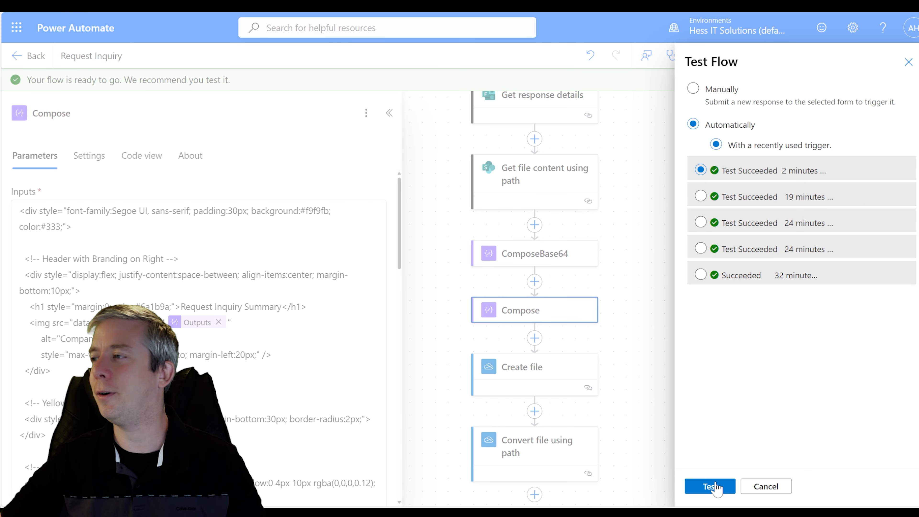
{"action": "left_click", "coordinate": [711, 487]}
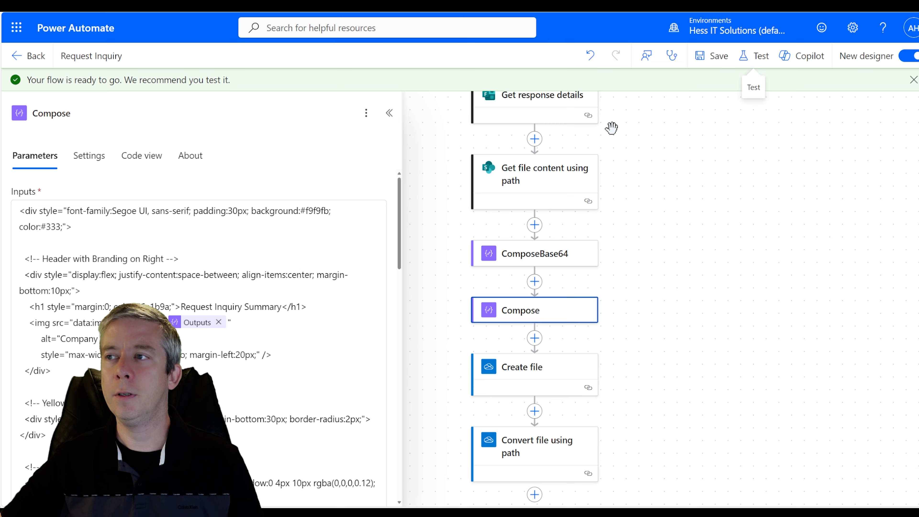
{"action": "left_click_drag", "start_coordinate": [645, 394], "coordinate": [685, 341]}
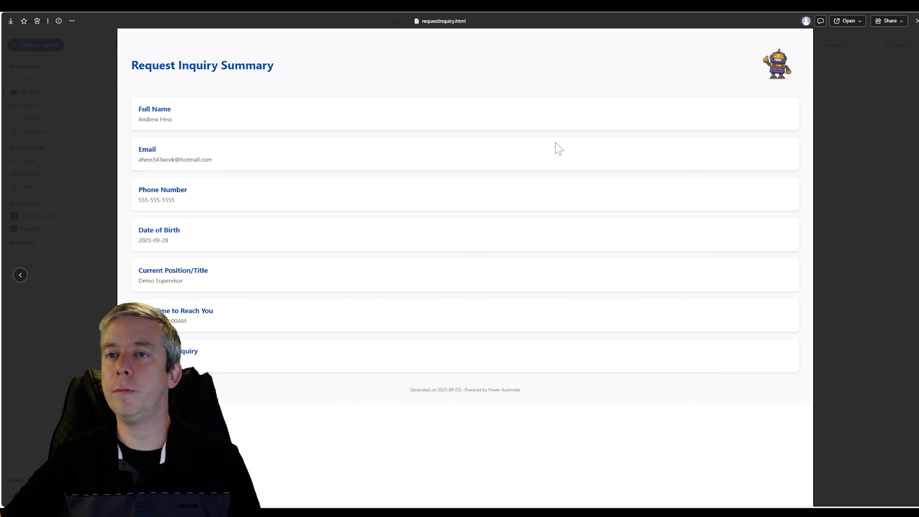
- Reopen the refreshed requestinquiry.html in OneDrive to check the new branding, then resume editing
{"action": "left_click", "coordinate": [916, 20]}
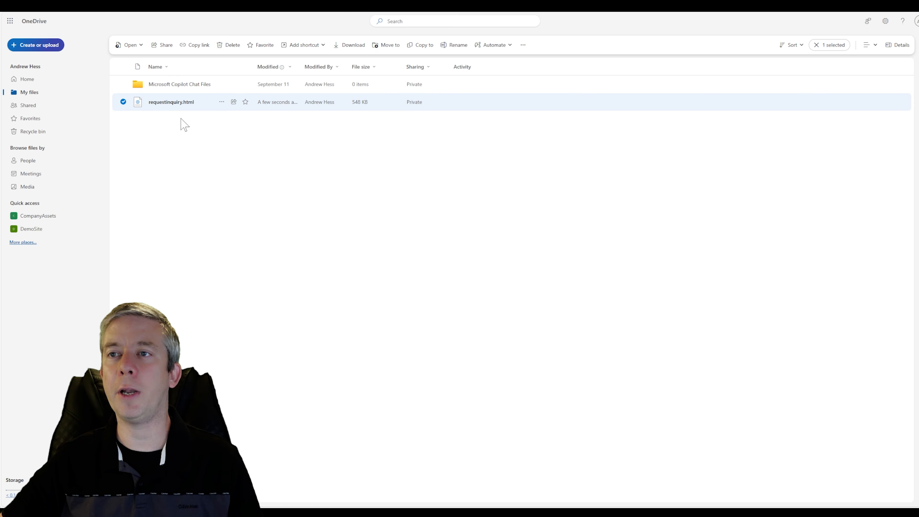
{"action": "left_click", "coordinate": [183, 174]}
{"action": "left_click", "coordinate": [23, 5]}
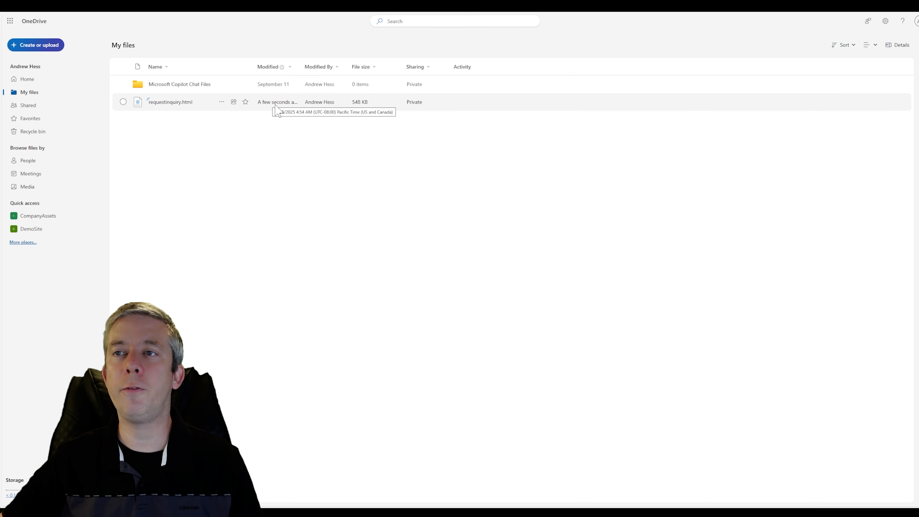
{"action": "left_click", "coordinate": [164, 103]}
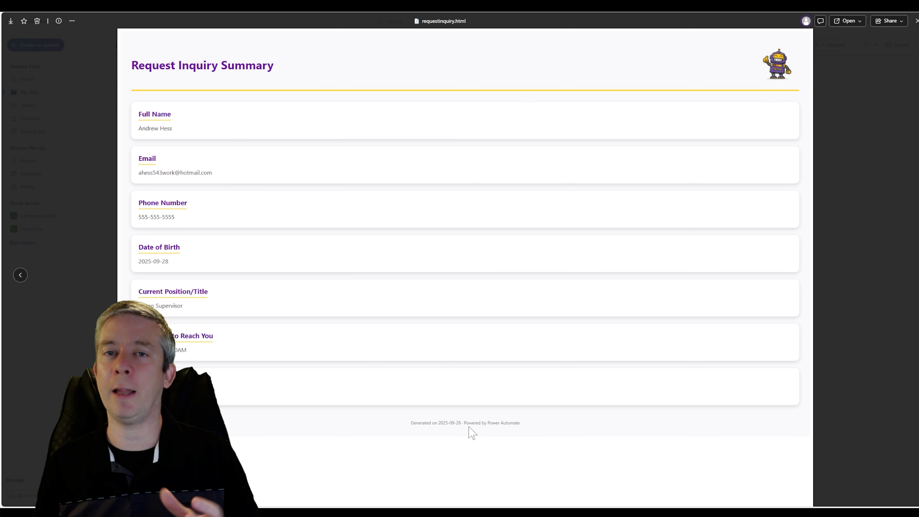
{"action": "left_click", "coordinate": [917, 21]}
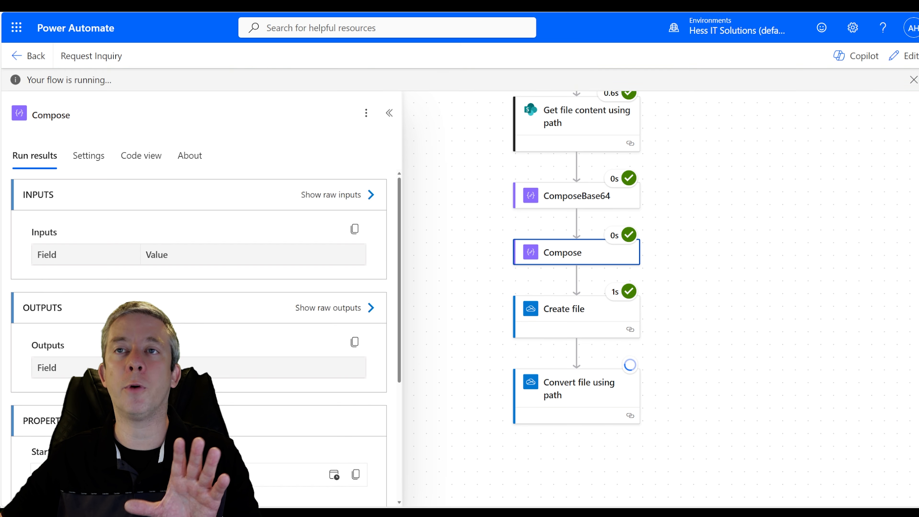
{"action": "left_click", "coordinate": [896, 64]}
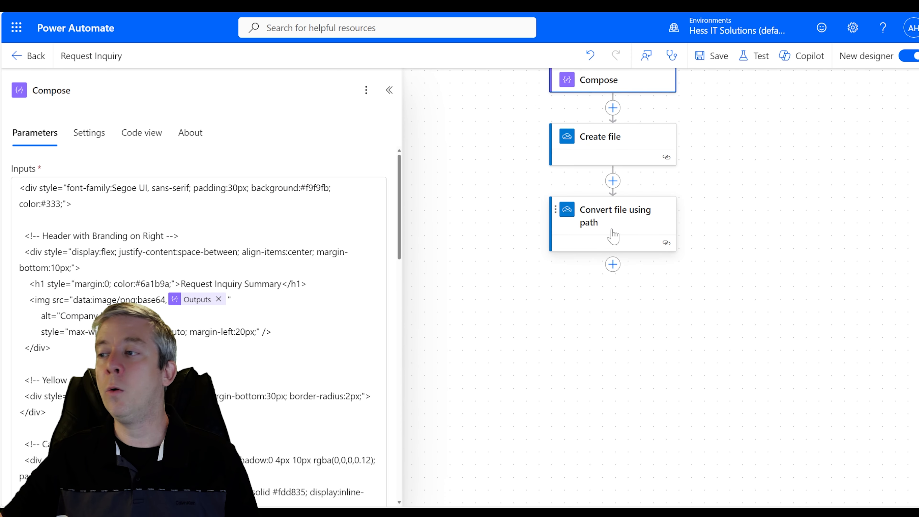
- Add an Outlook Send an email (V2) action after the PDF conversion
{"action": "left_click", "coordinate": [613, 264]}
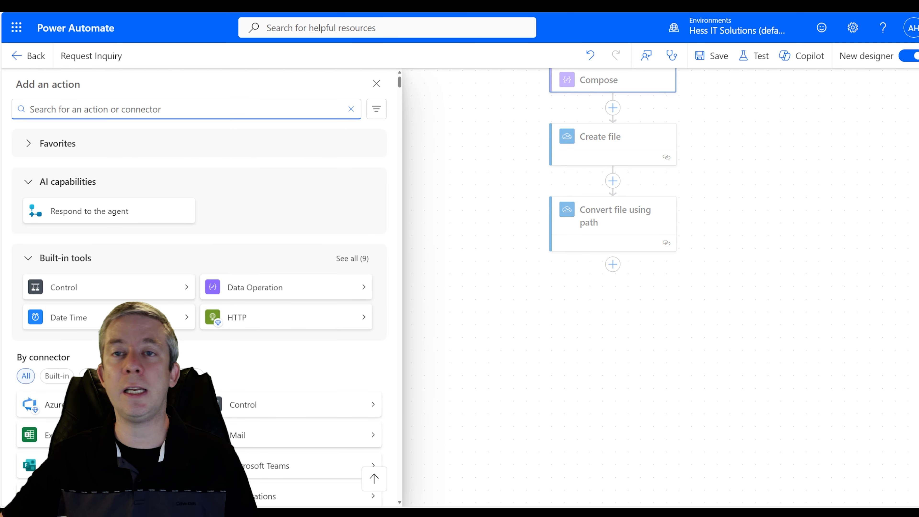
{"action": "type", "text": "email"}
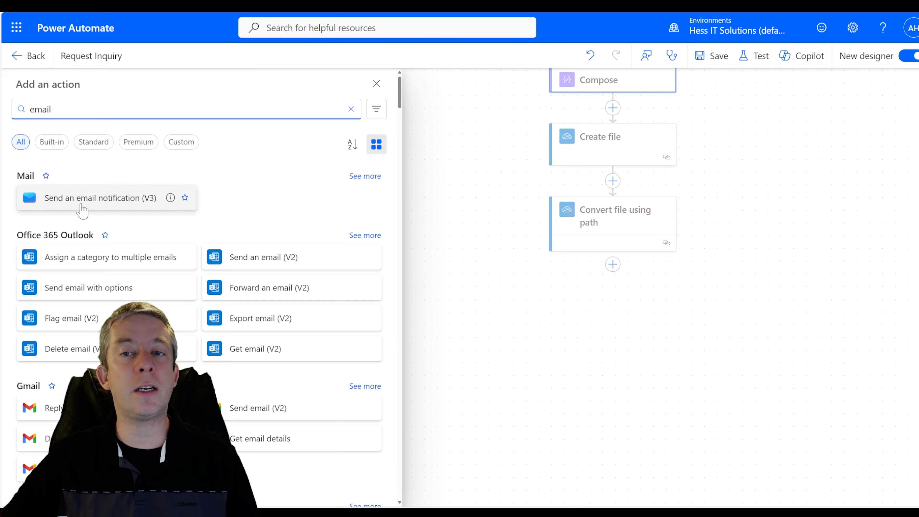
{"action": "scroll", "coordinate": [180, 212], "scroll_direction": "down", "scroll_amount": 2}
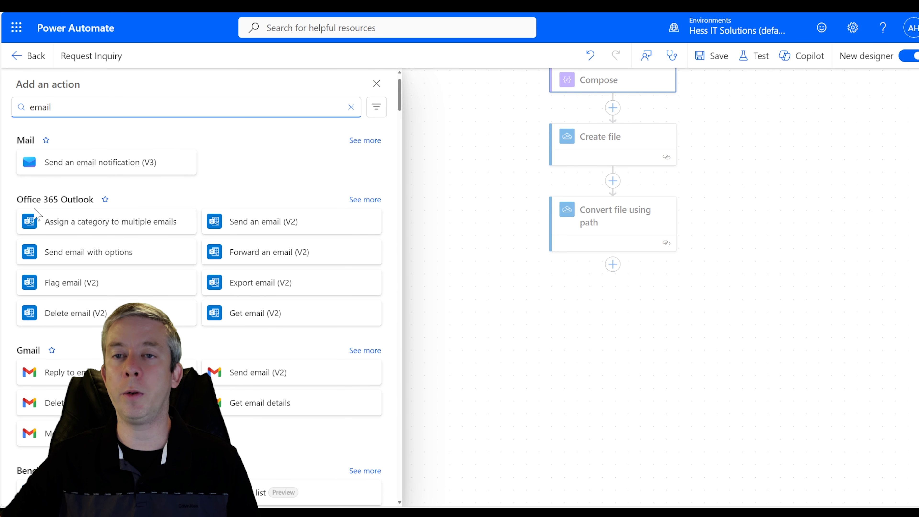
{"action": "scroll", "coordinate": [156, 211], "scroll_direction": "down", "scroll_amount": 2}
{"action": "left_click", "coordinate": [232, 154]}
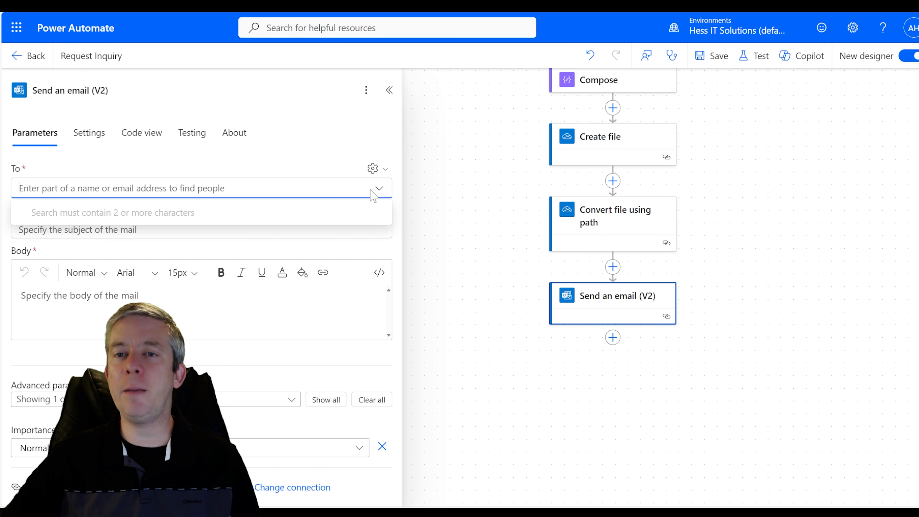
- Set the email's To field to the form's dynamic Email answer
{"action": "left_click", "coordinate": [290, 160]}
{"action": "left_click", "coordinate": [366, 189]}
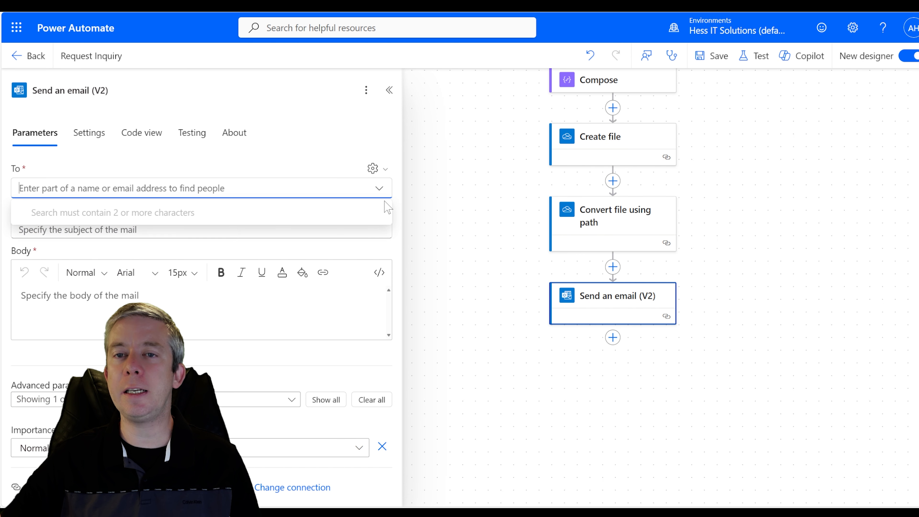
{"action": "left_click", "coordinate": [377, 188]}
{"action": "left_click", "coordinate": [170, 191]}
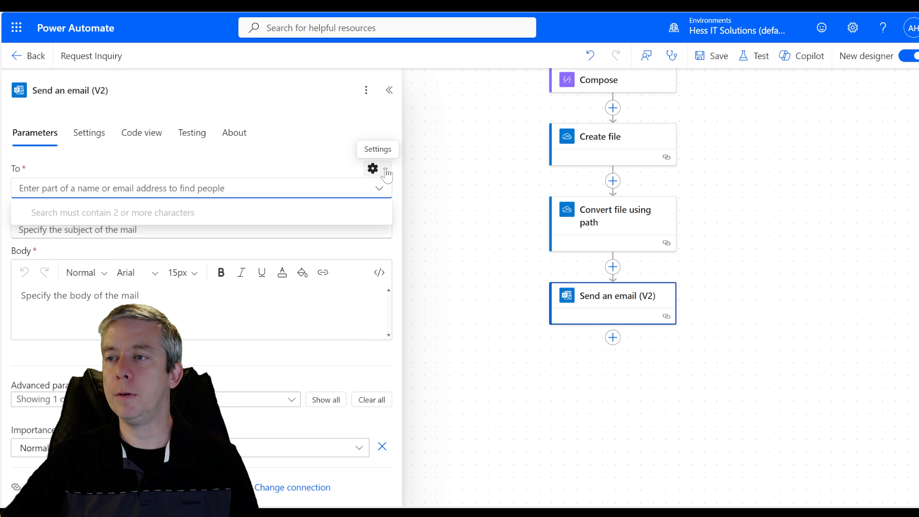
{"action": "left_click", "coordinate": [373, 168]}
{"action": "left_click", "coordinate": [329, 190]}
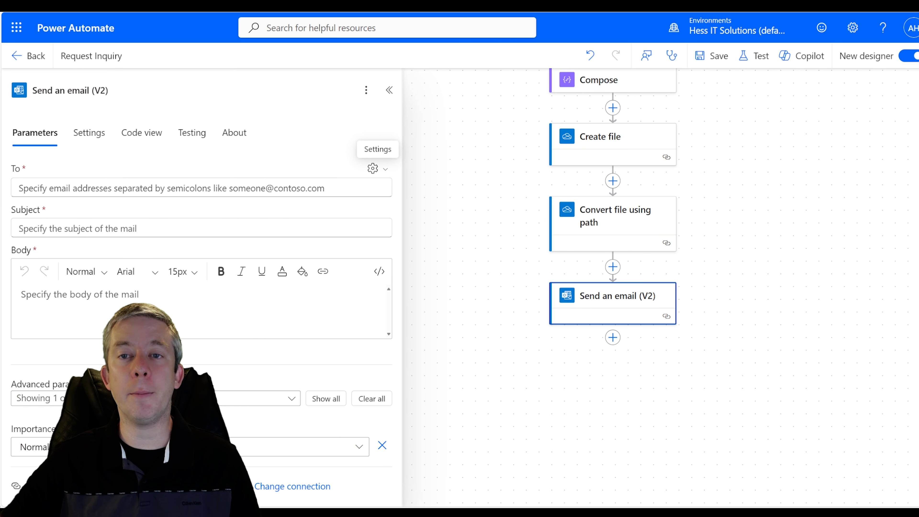
{"action": "left_click", "coordinate": [394, 184]}
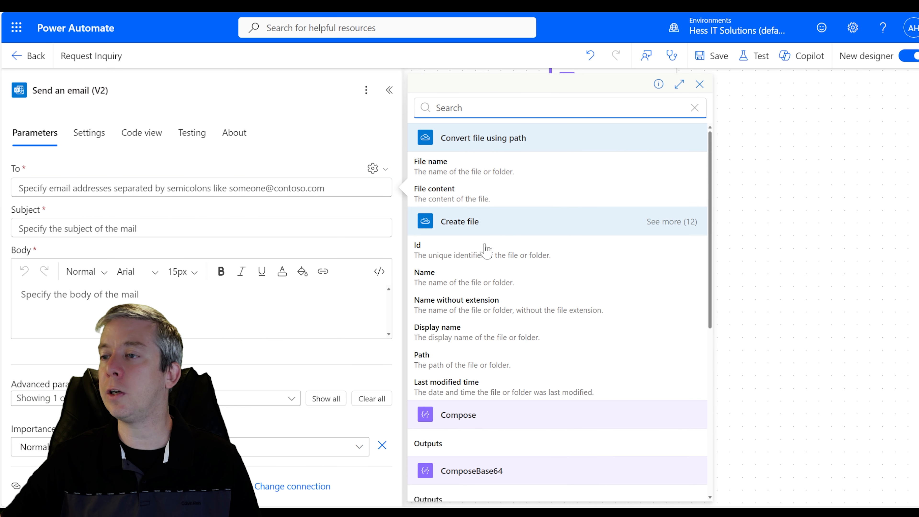
{"action": "scroll", "coordinate": [524, 283], "scroll_direction": "down", "scroll_amount": 4}
{"action": "scroll", "coordinate": [525, 283], "scroll_direction": "down", "scroll_amount": 4}
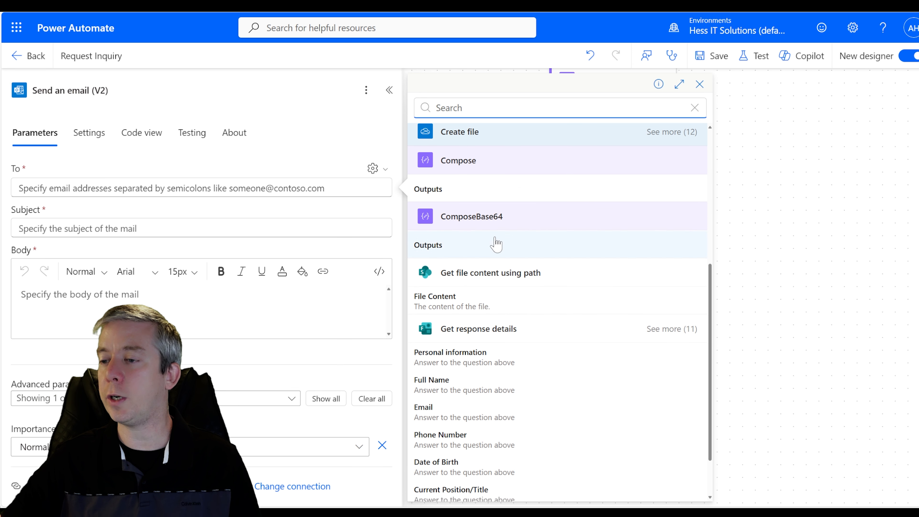
{"action": "left_click", "coordinate": [453, 350]}
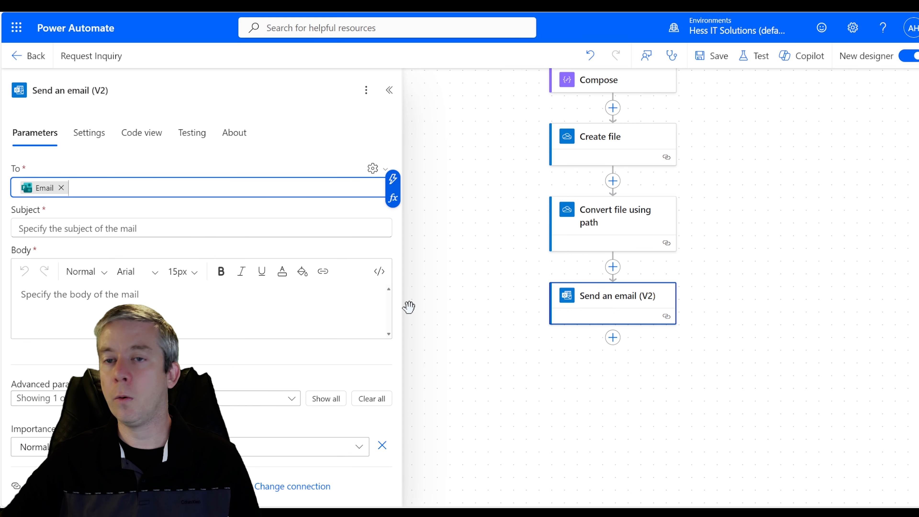
- Enter subject 'Your Request Inquiry by Hess IT Solutions' and begin the body text
{"action": "key", "text": "Tab"}
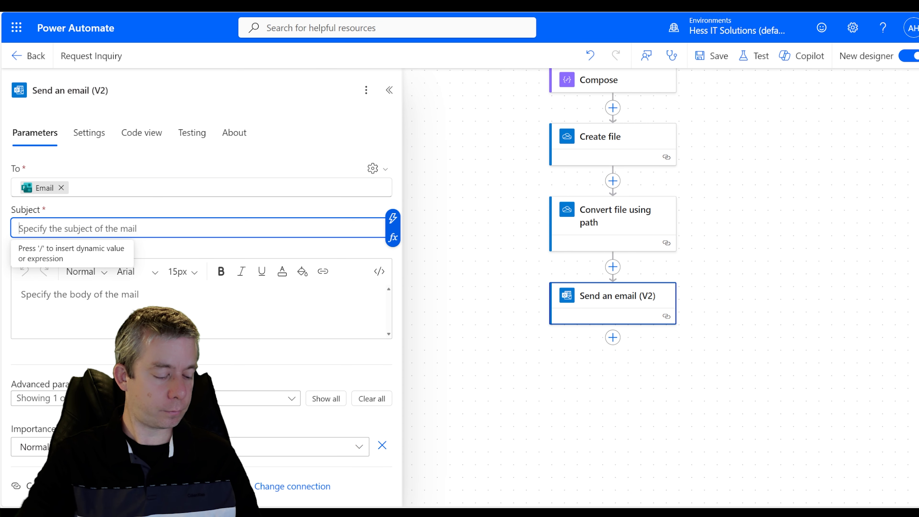
{"action": "type", "text": "Your Request"}
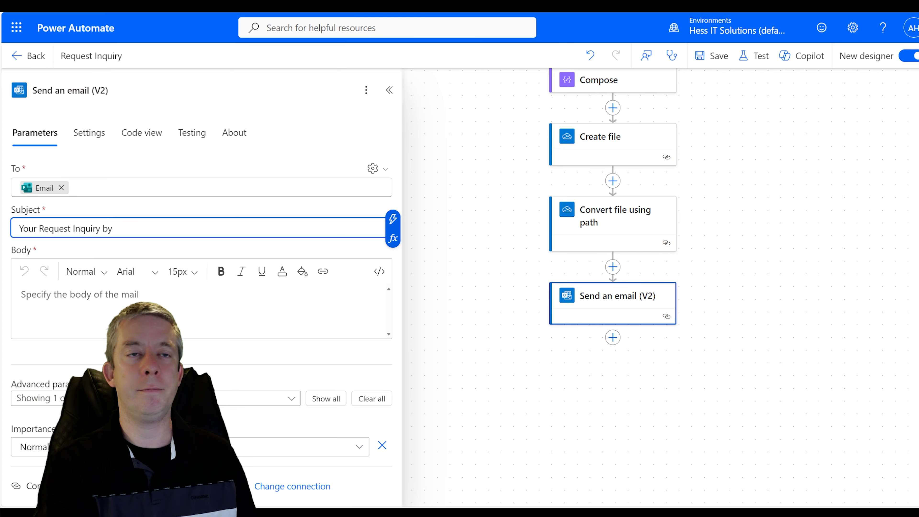
{"action": "type", "text": "Inquiry by Hess IT Soluti"}
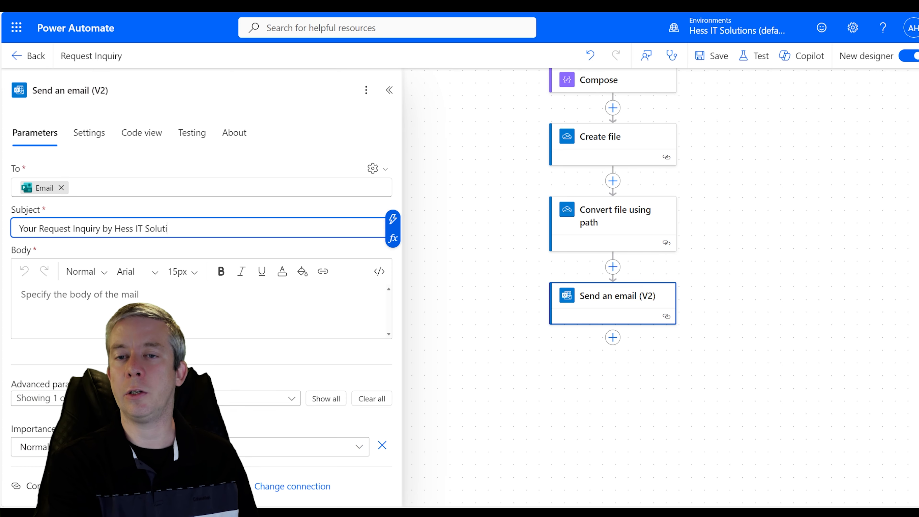
{"action": "type", "text": "ons"}
{"action": "left_click", "coordinate": [109, 300]}
{"action": "type", "text": "Attached pdf document."}
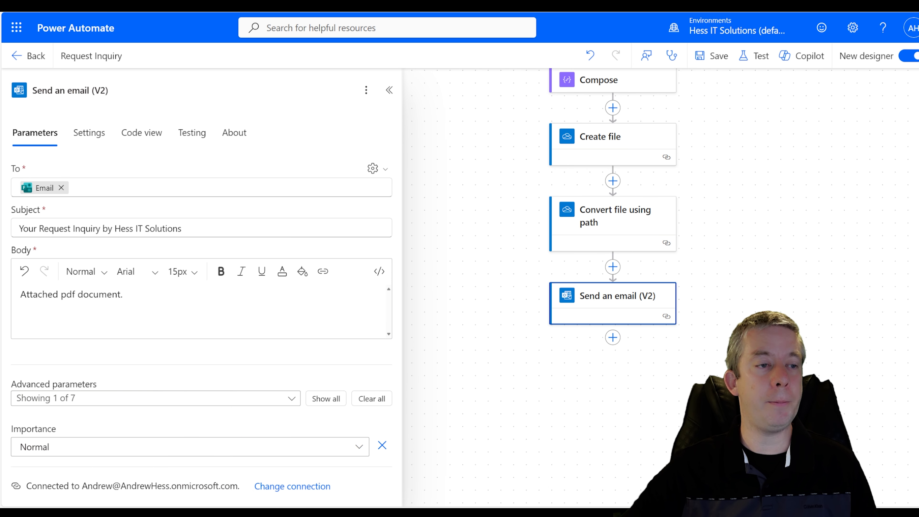
- Add an email attachment named with the Full Name answer plus '.pdf'
{"action": "left_click", "coordinate": [326, 398]}
{"action": "scroll", "coordinate": [31, 290], "scroll_direction": "down", "scroll_amount": 6}
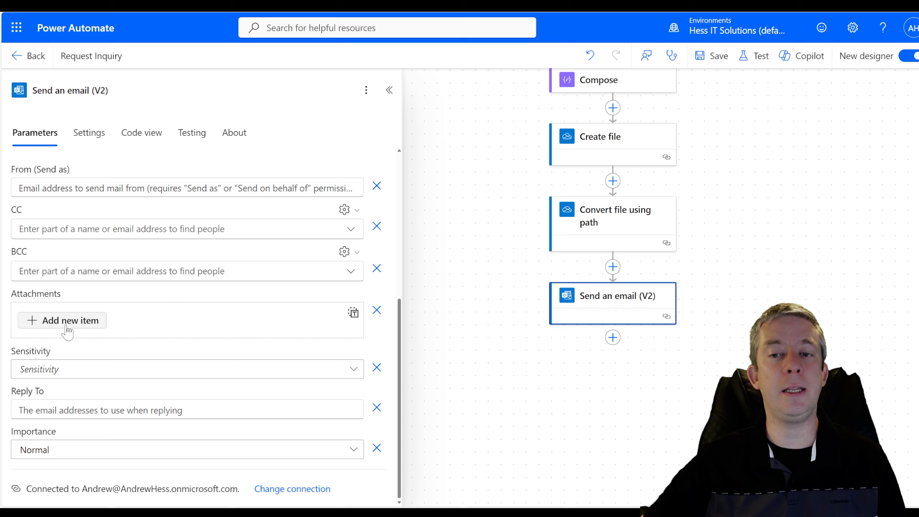
{"action": "left_click", "coordinate": [63, 321]}
{"action": "left_click", "coordinate": [73, 344]}
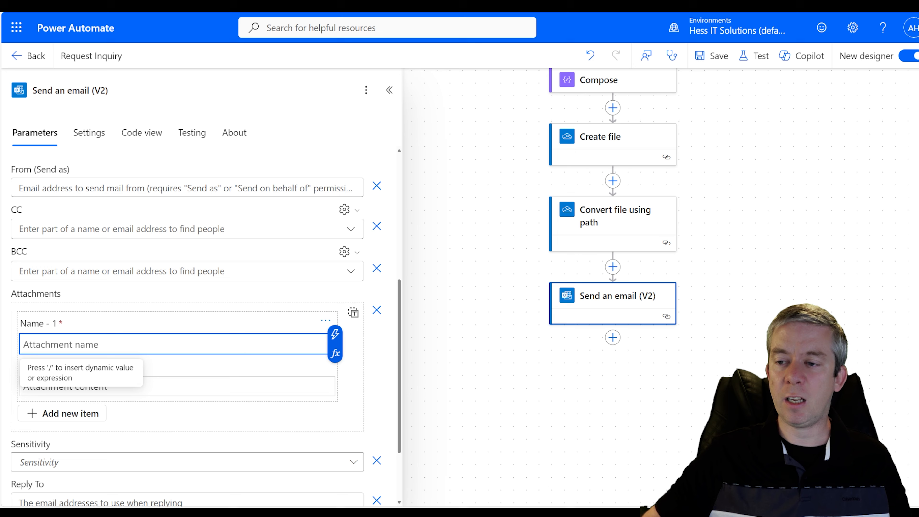
{"action": "left_click", "coordinate": [335, 334]}
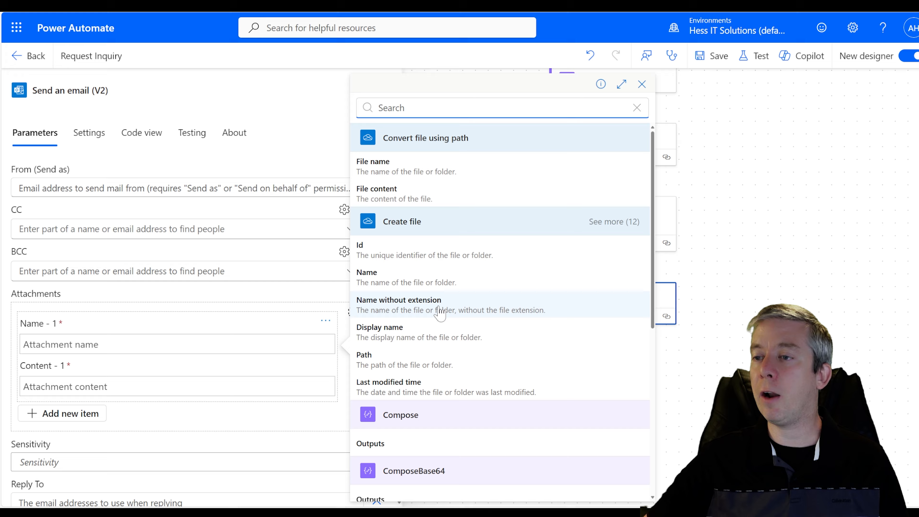
{"action": "scroll", "coordinate": [441, 314], "scroll_direction": "down", "scroll_amount": 7}
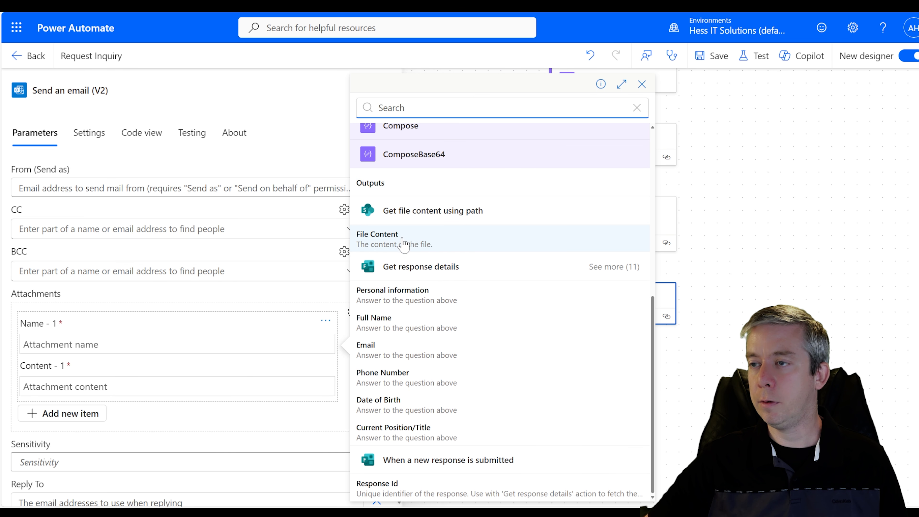
{"action": "left_click", "coordinate": [401, 321]}
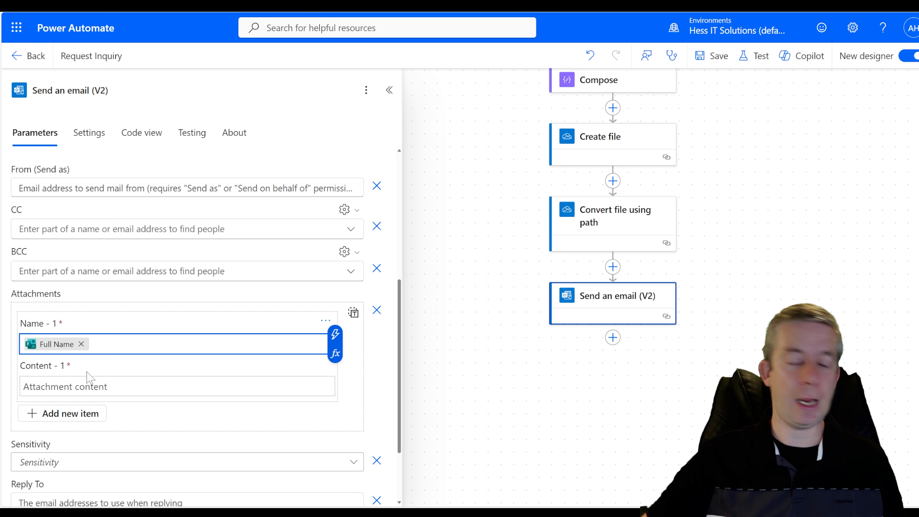
{"action": "type", "text": ".pd"}
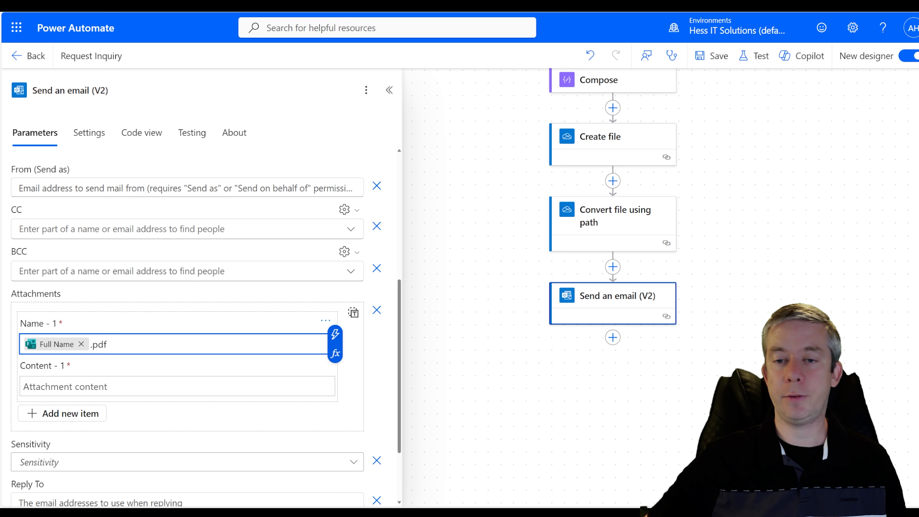
{"action": "type", "text": "f"}
- Set the attachment content to the converted file's File content
{"action": "key", "text": "Tab"}
{"action": "left_click", "coordinate": [335, 376]}
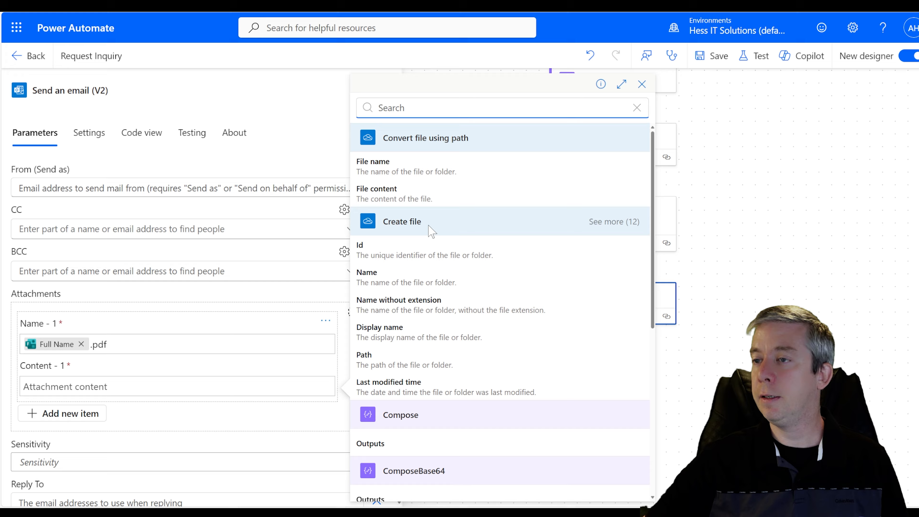
{"action": "left_click", "coordinate": [398, 195]}
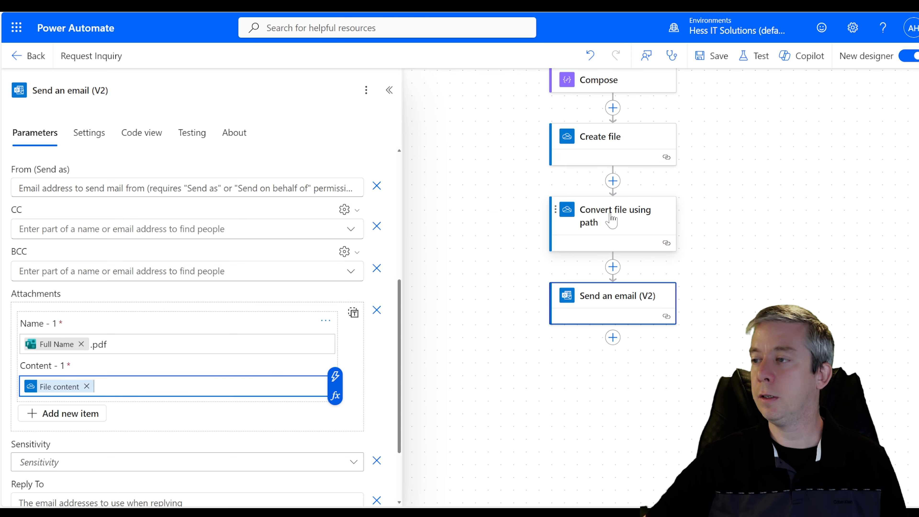
{"action": "left_click", "coordinate": [572, 222]}
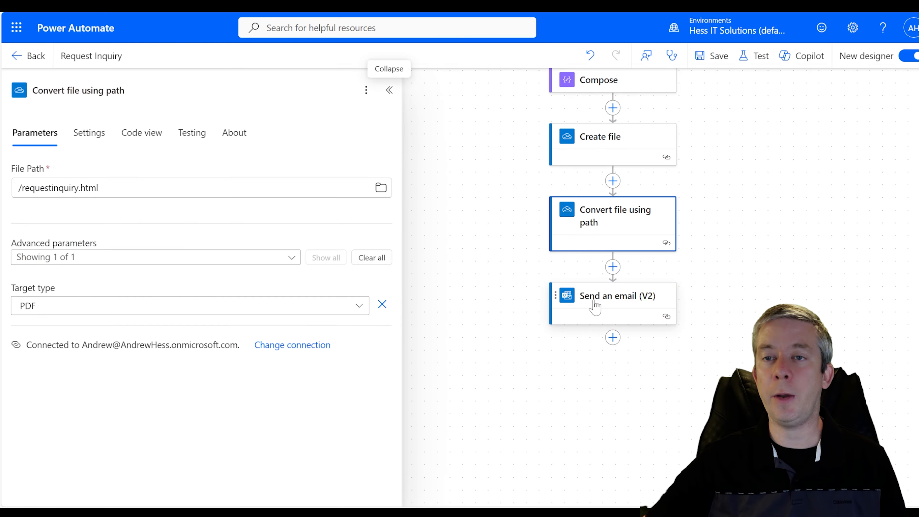
{"action": "left_click", "coordinate": [593, 307]}
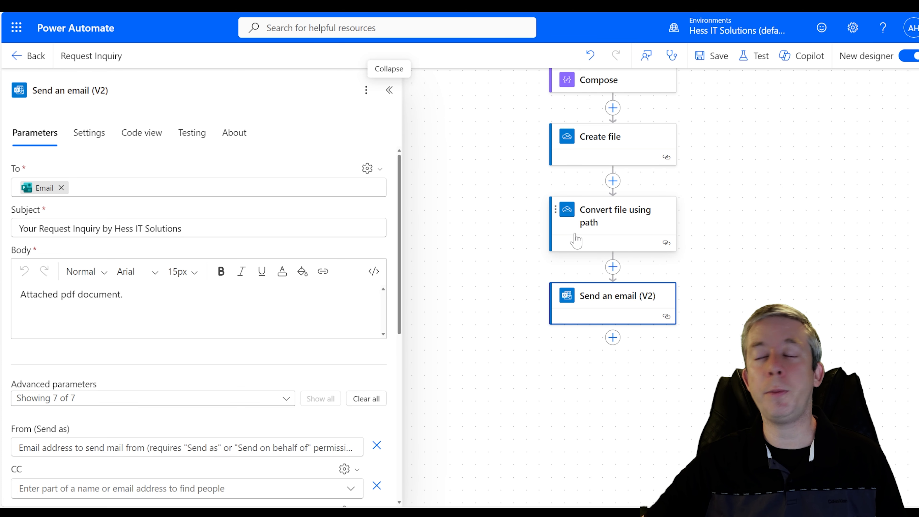
{"action": "scroll", "coordinate": [261, 326], "scroll_direction": "down", "scroll_amount": 8}
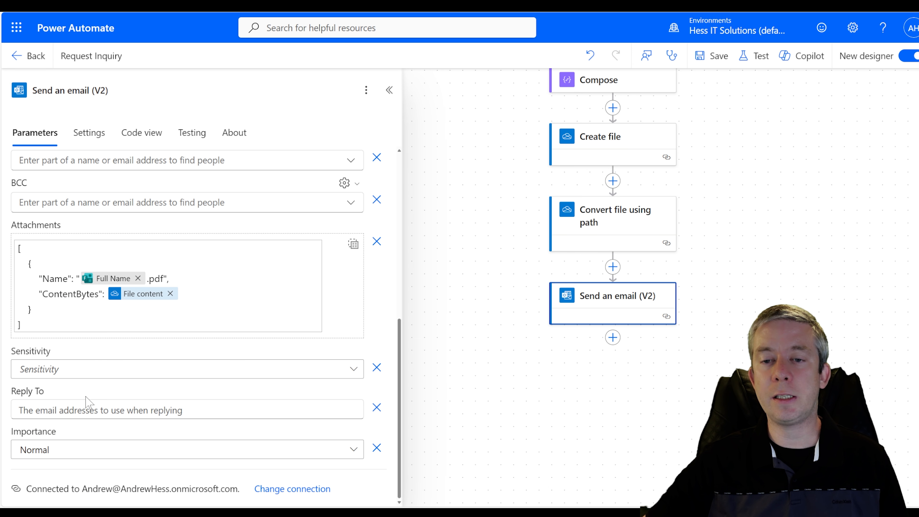
{"action": "scroll", "coordinate": [222, 345], "scroll_direction": "up", "scroll_amount": 8}
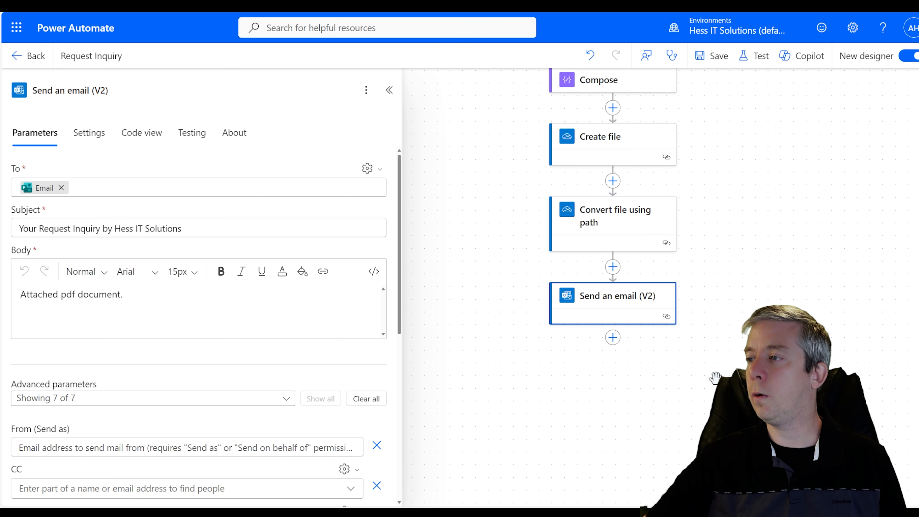
{"action": "left_click", "coordinate": [612, 338]}
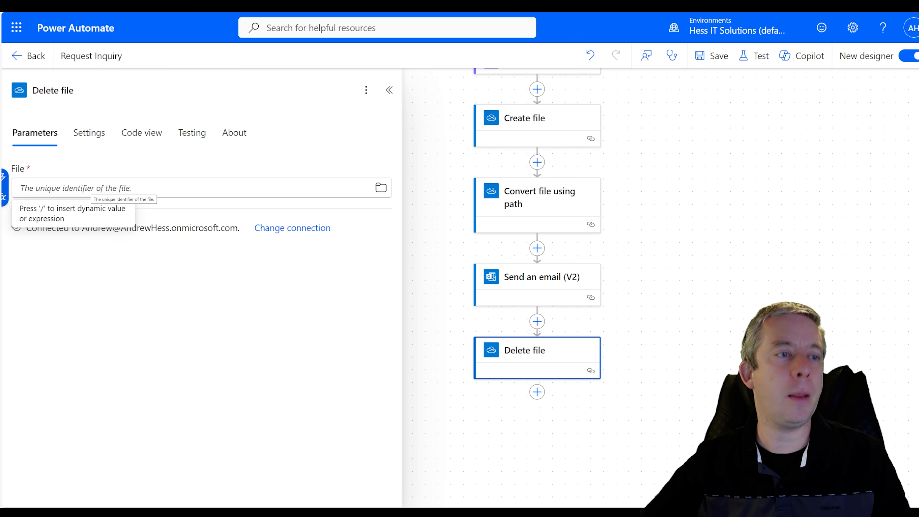
- Set the Delete file step's File to the Id from Create file
{"action": "type", "text": "?"}
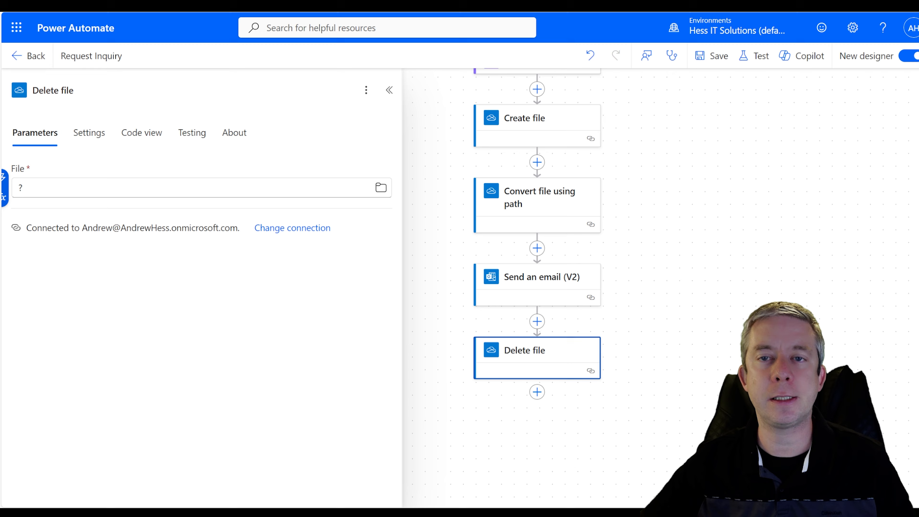
{"action": "key", "text": "BackSpace"}
{"action": "type", "text": "/"}
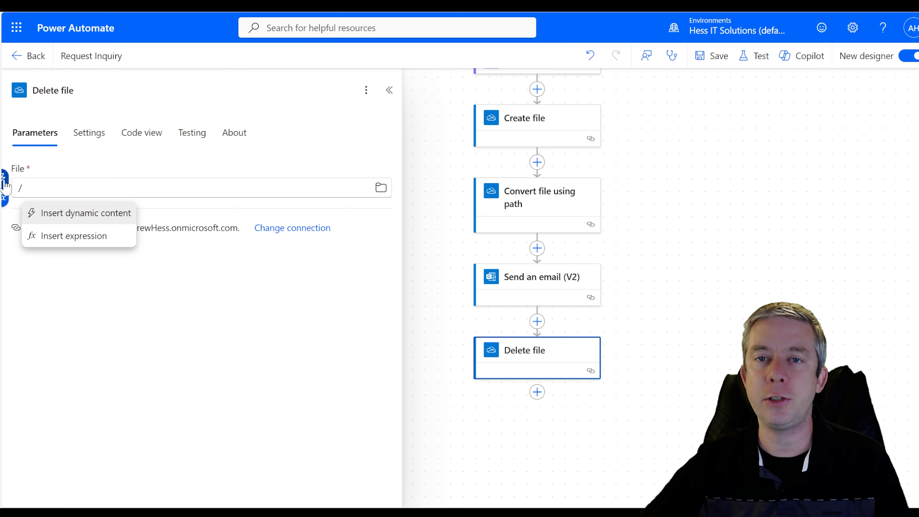
{"action": "key", "text": "BackSpace"}
{"action": "left_click", "coordinate": [396, 179]}
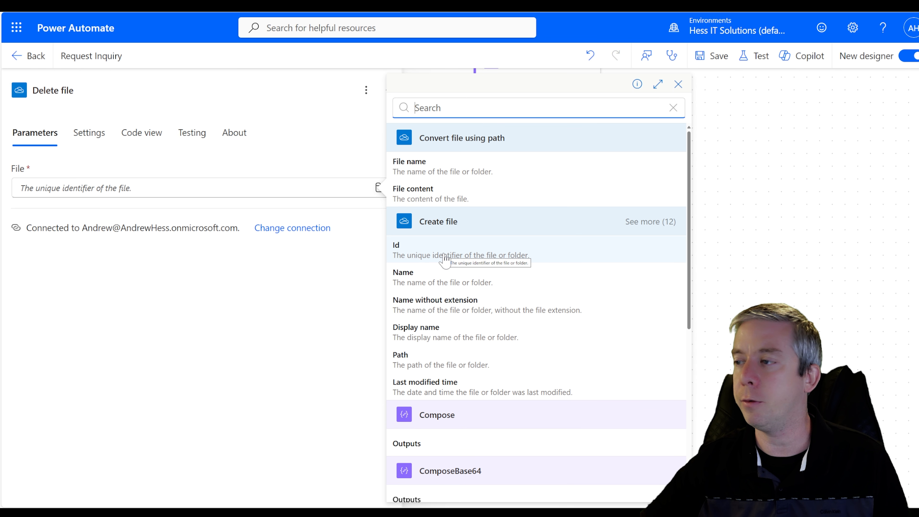
{"action": "left_click", "coordinate": [438, 255]}
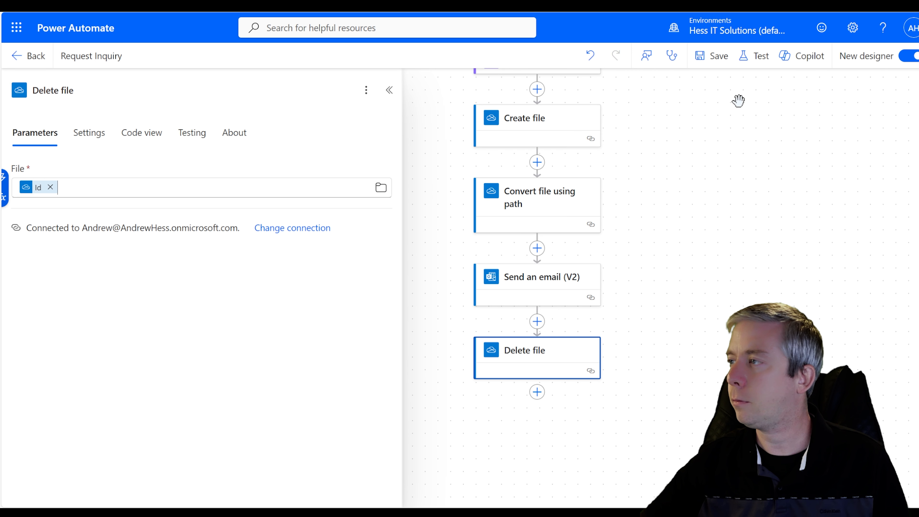
- Save the flow and start a test run
{"action": "left_click", "coordinate": [712, 57]}
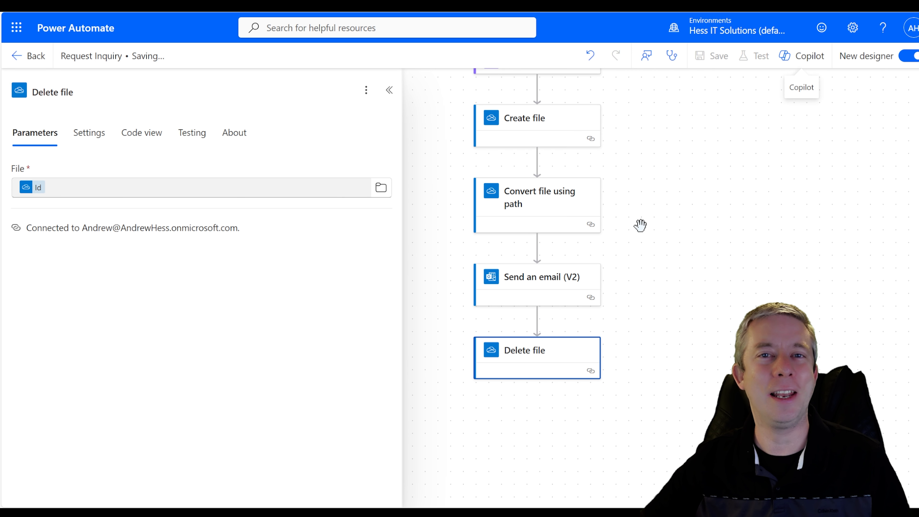
{"action": "left_click_drag", "start_coordinate": [655, 182], "coordinate": [662, 269]}
{"action": "left_click", "coordinate": [754, 56]}
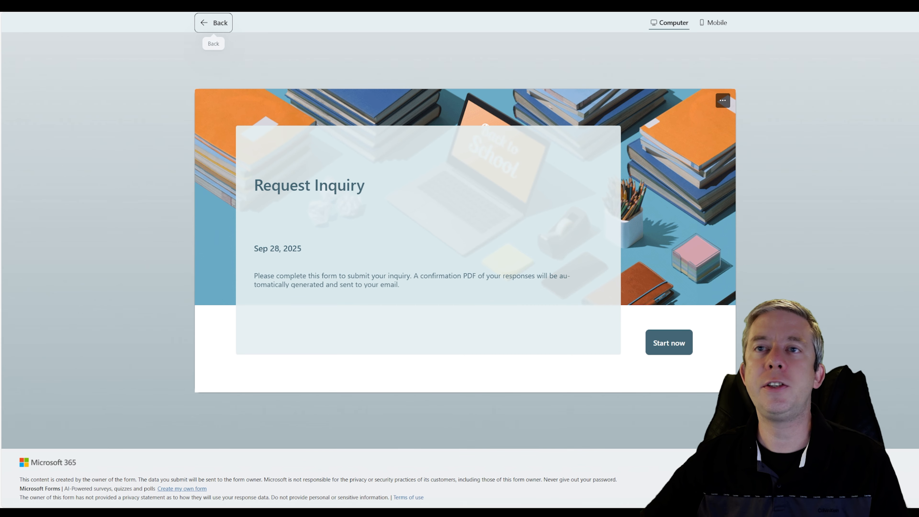
- Start the form and fill in the respondent's full name, email and phone number
{"action": "left_click", "coordinate": [657, 343]}
{"action": "left_click", "coordinate": [276, 191]}
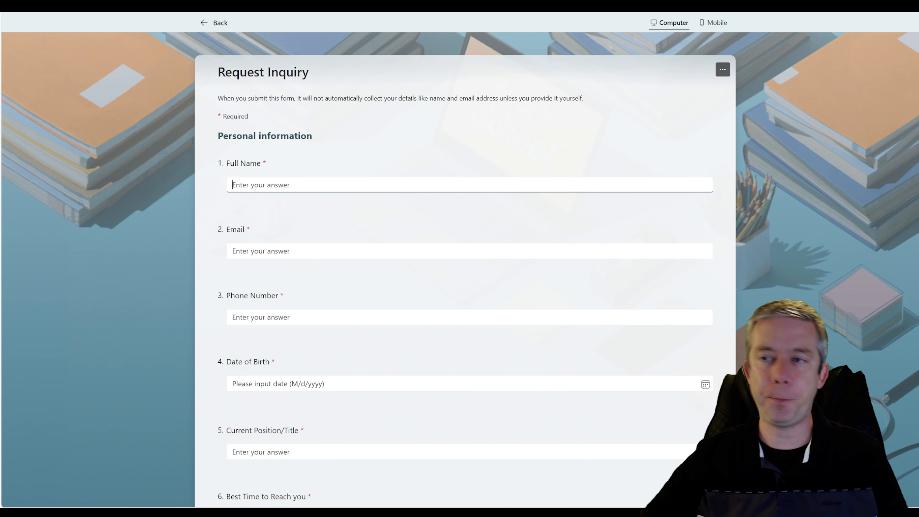
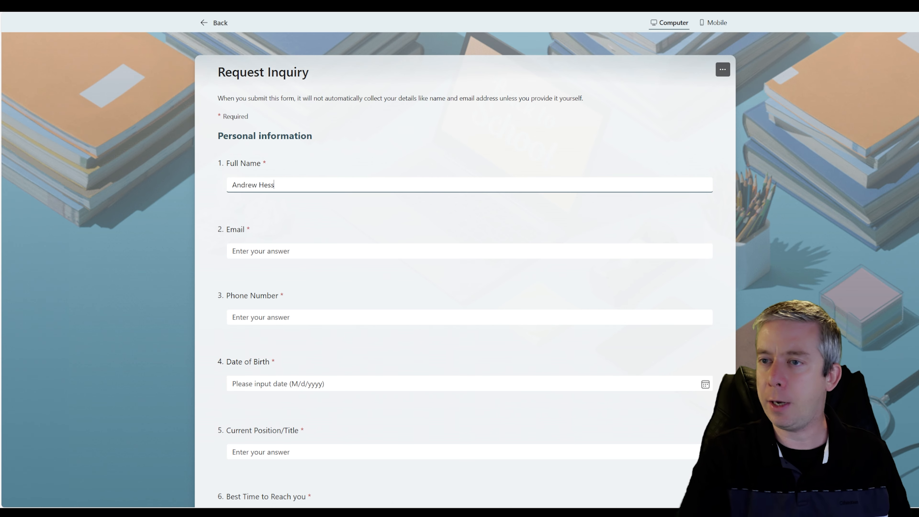
{"action": "left_click", "coordinate": [304, 259]}
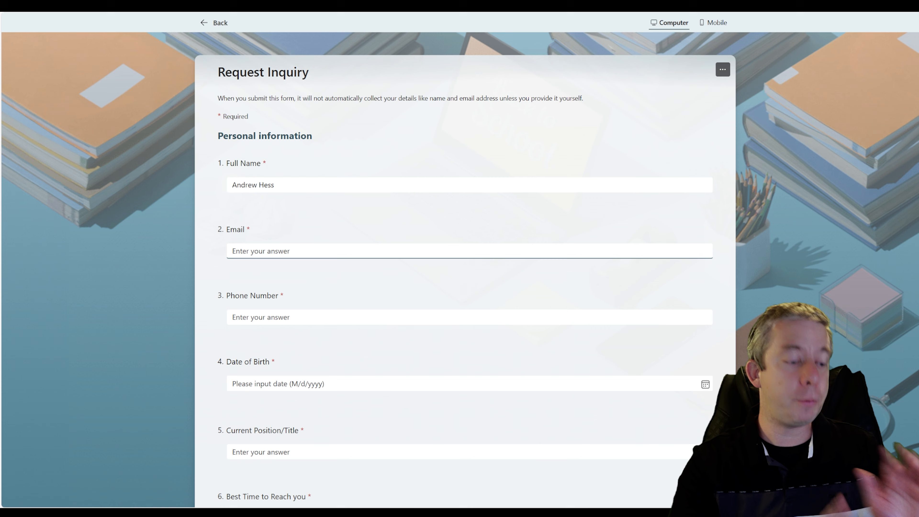
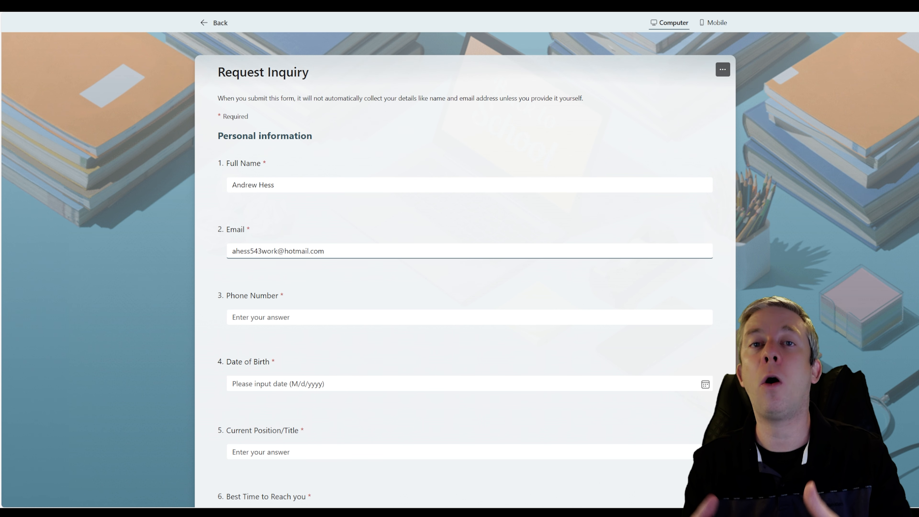
{"action": "left_click", "coordinate": [261, 318]}
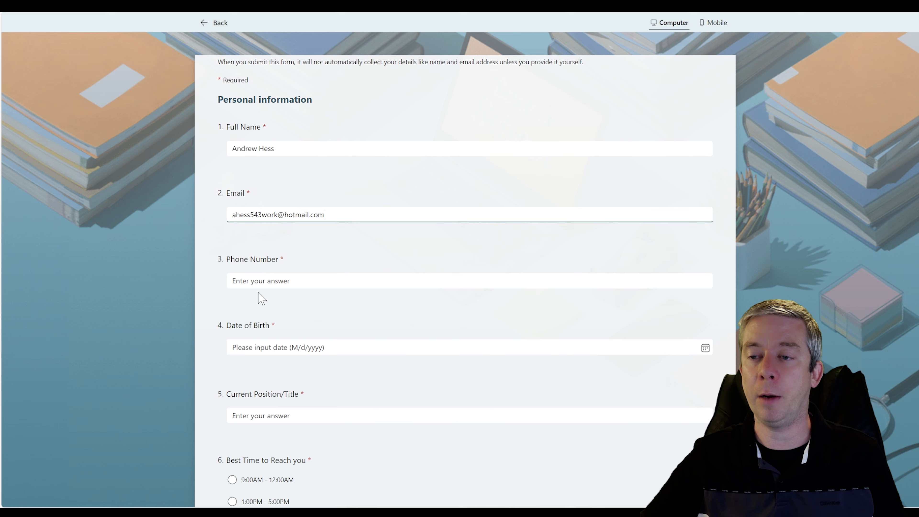
{"action": "type", "text": "555-55"}
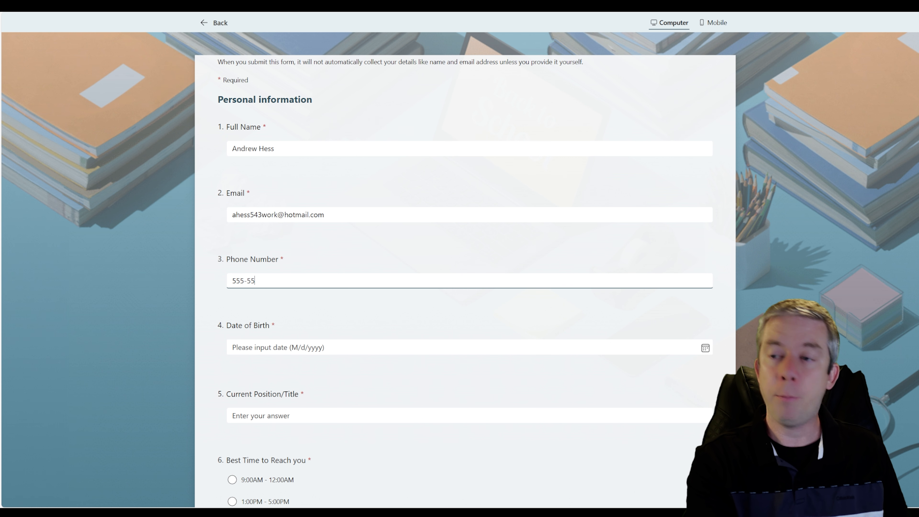
{"action": "type", "text": "5-5555"}
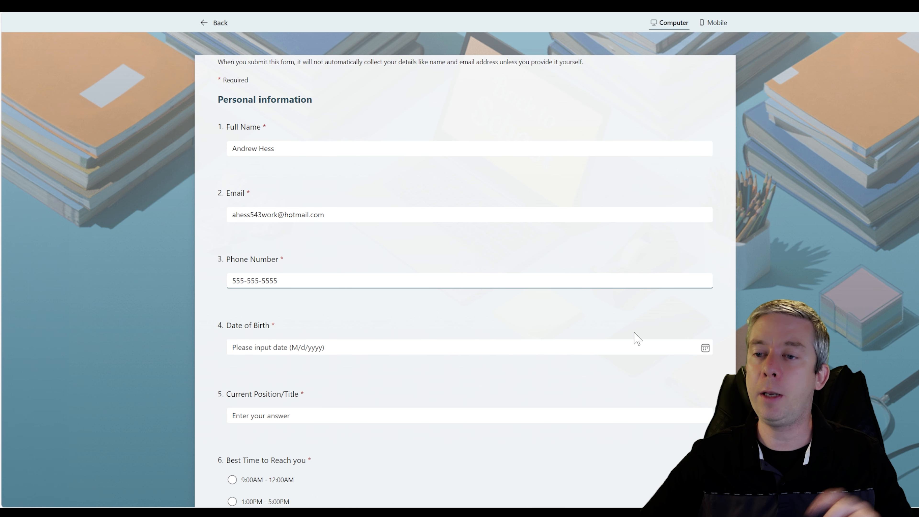
- Pick birth date 9/28/2025, enter Demo Leader, choose 1:00PM - 5:00PM, Partnership, Agree, and submit
{"action": "left_click", "coordinate": [275, 347]}
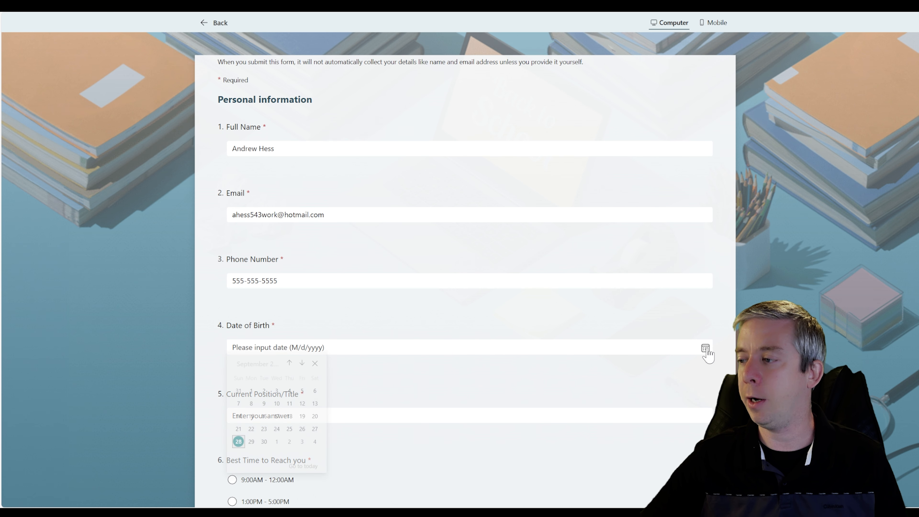
{"action": "left_click", "coordinate": [236, 443]}
{"action": "left_click", "coordinate": [267, 415]}
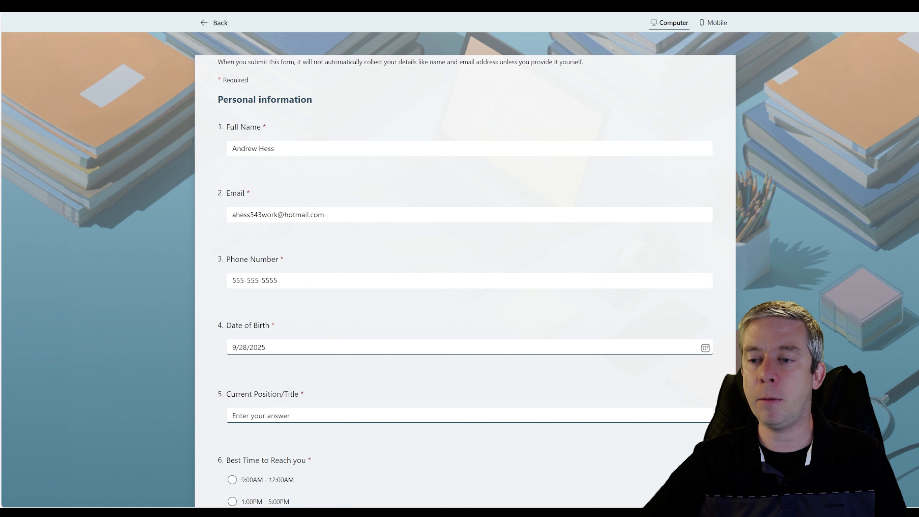
{"action": "type", "text": "Demo Leader"}
{"action": "scroll", "coordinate": [435, 290], "scroll_direction": "down", "scroll_amount": 8}
{"action": "left_click", "coordinate": [232, 209]}
{"action": "left_click", "coordinate": [232, 316]}
{"action": "left_click", "coordinate": [232, 380]}
{"action": "left_click", "coordinate": [237, 440]}
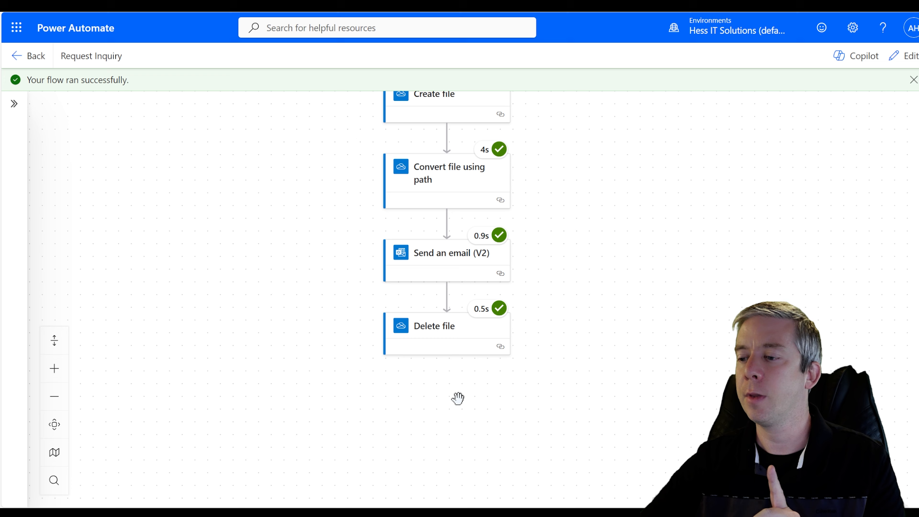
- Check the Delete file run result and preview the emailed Request Inquiry Summary PDF attachment
{"action": "left_click", "coordinate": [453, 341]}
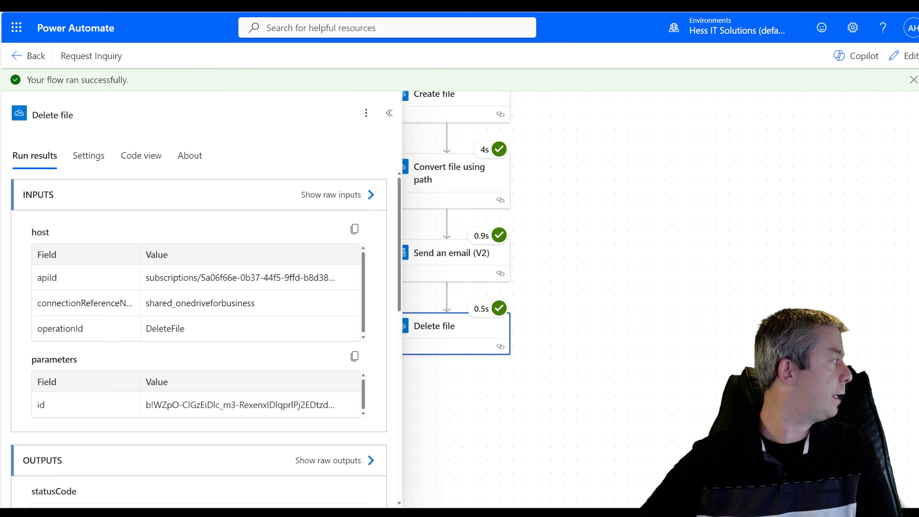
{"action": "left_click_drag", "start_coordinate": [487, 505], "coordinate": [441, 90]}
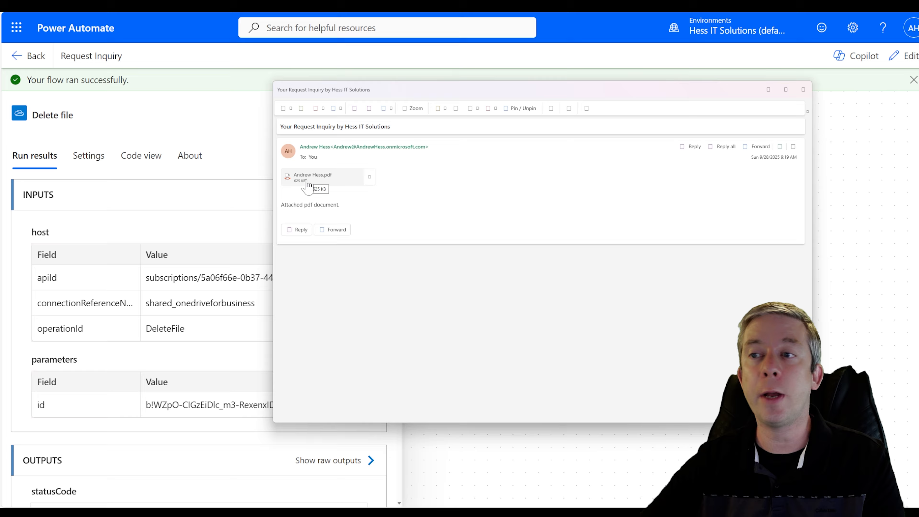
{"action": "left_click", "coordinate": [307, 185]}
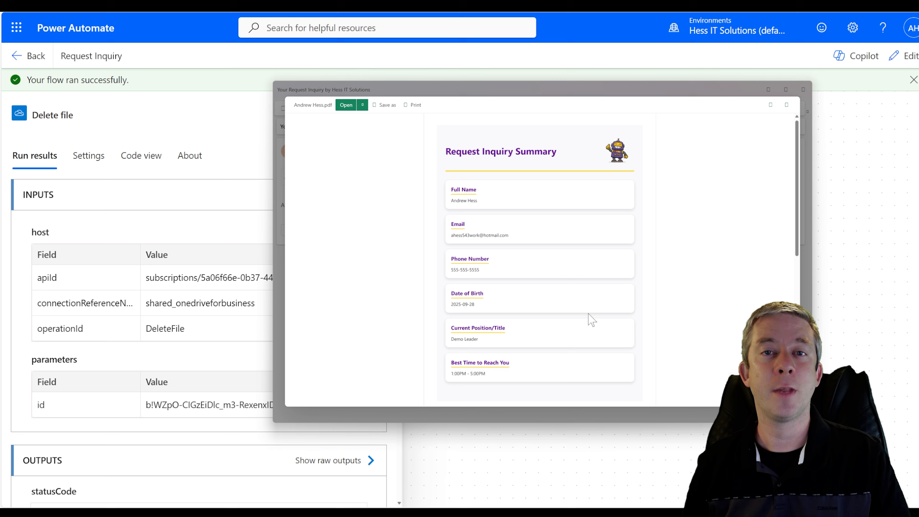
{"action": "left_click", "coordinate": [496, 75]}
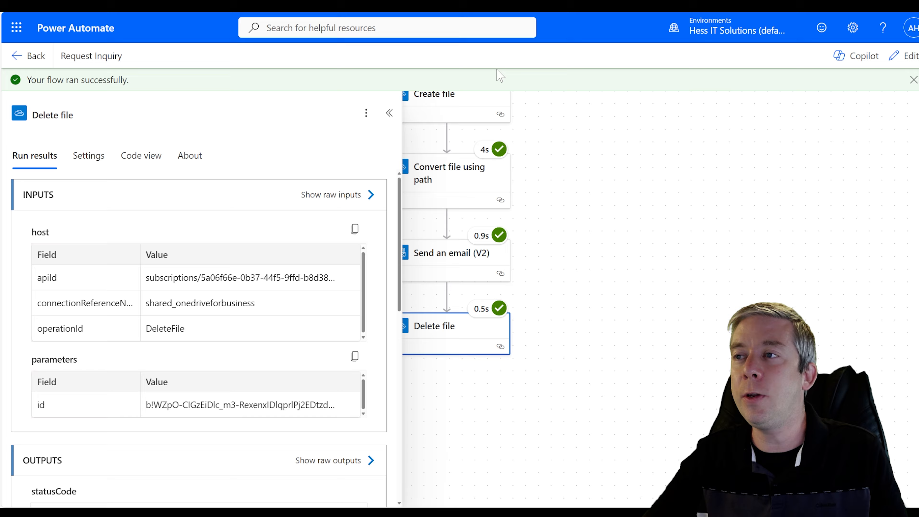
- Pan and scroll the run diagram to confirm every step from trigger to Delete file succeeded
{"action": "left_click_drag", "start_coordinate": [545, 324], "coordinate": [613, 305]}
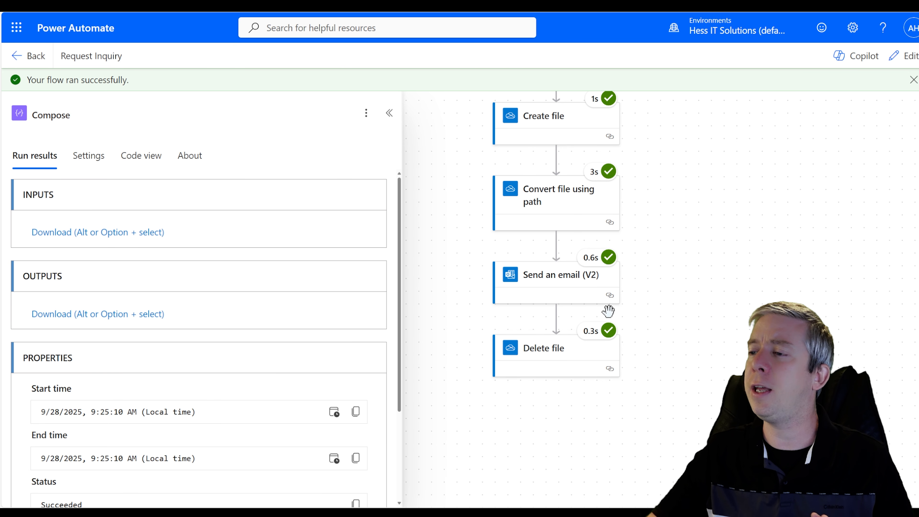
{"action": "scroll", "coordinate": [699, 307], "scroll_direction": "up", "scroll_amount": 6}
{"action": "scroll", "coordinate": [700, 311], "scroll_direction": "up", "scroll_amount": 4}
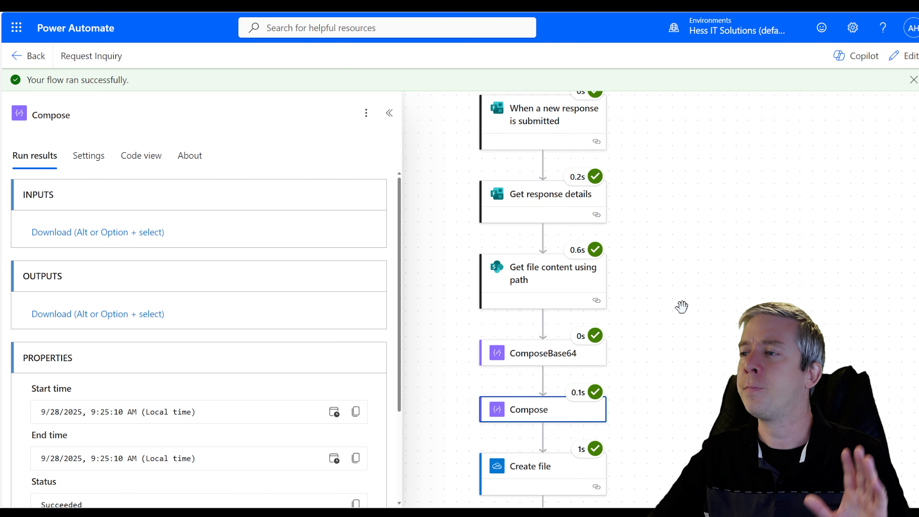